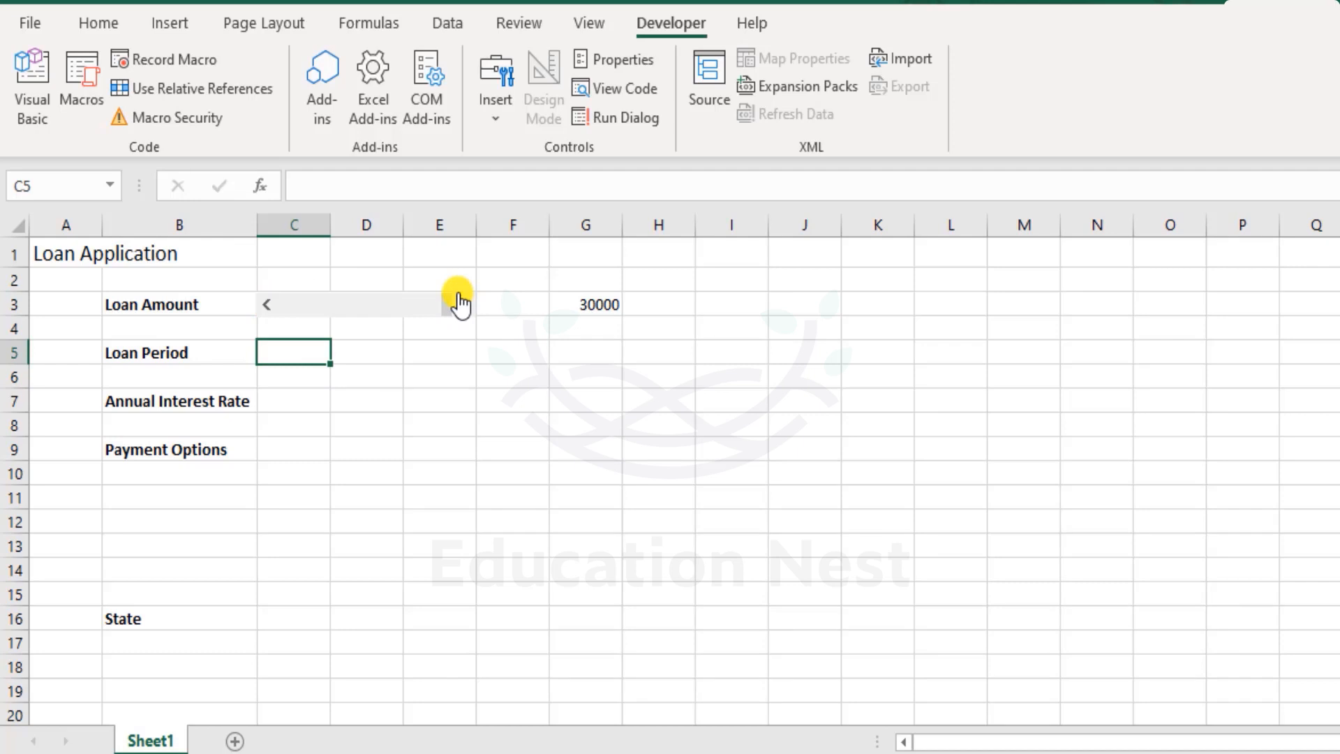
Step: Insert a spin button form control in cell C5 beside the Loan Period label
click(497, 105)
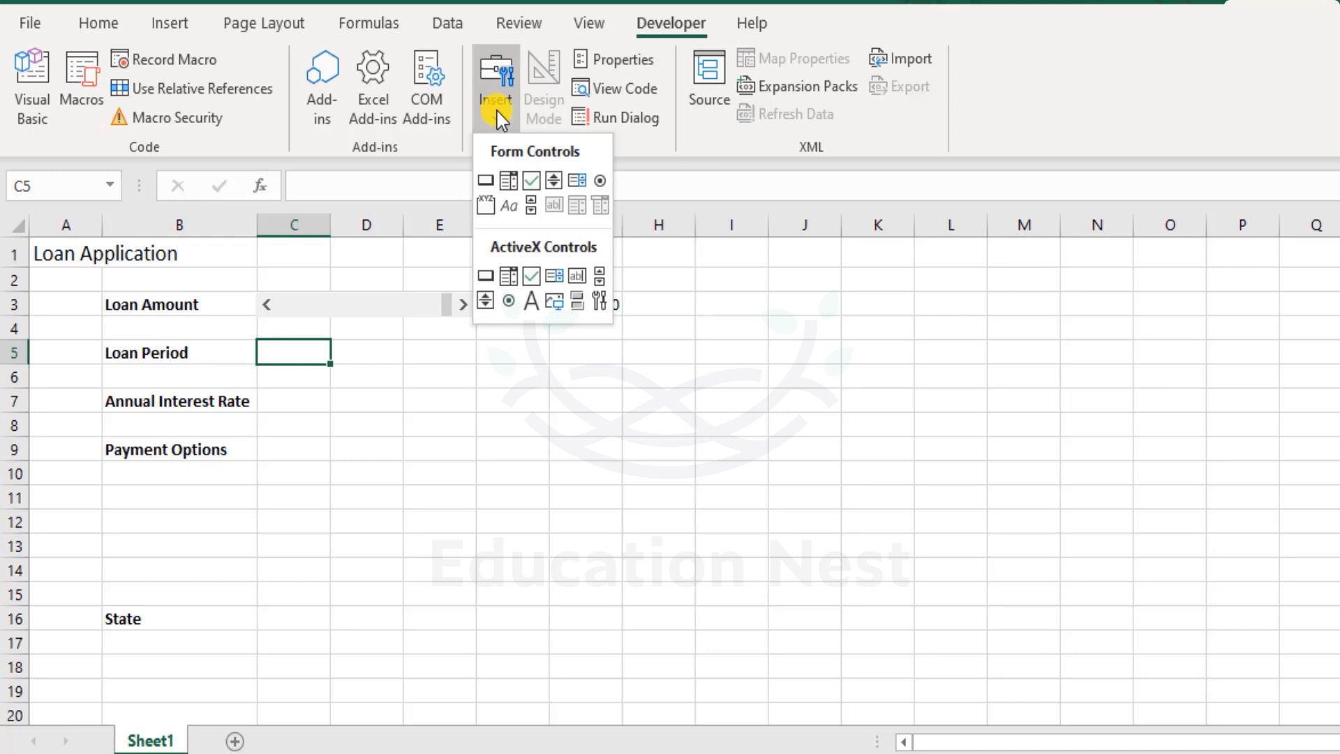
click(555, 181)
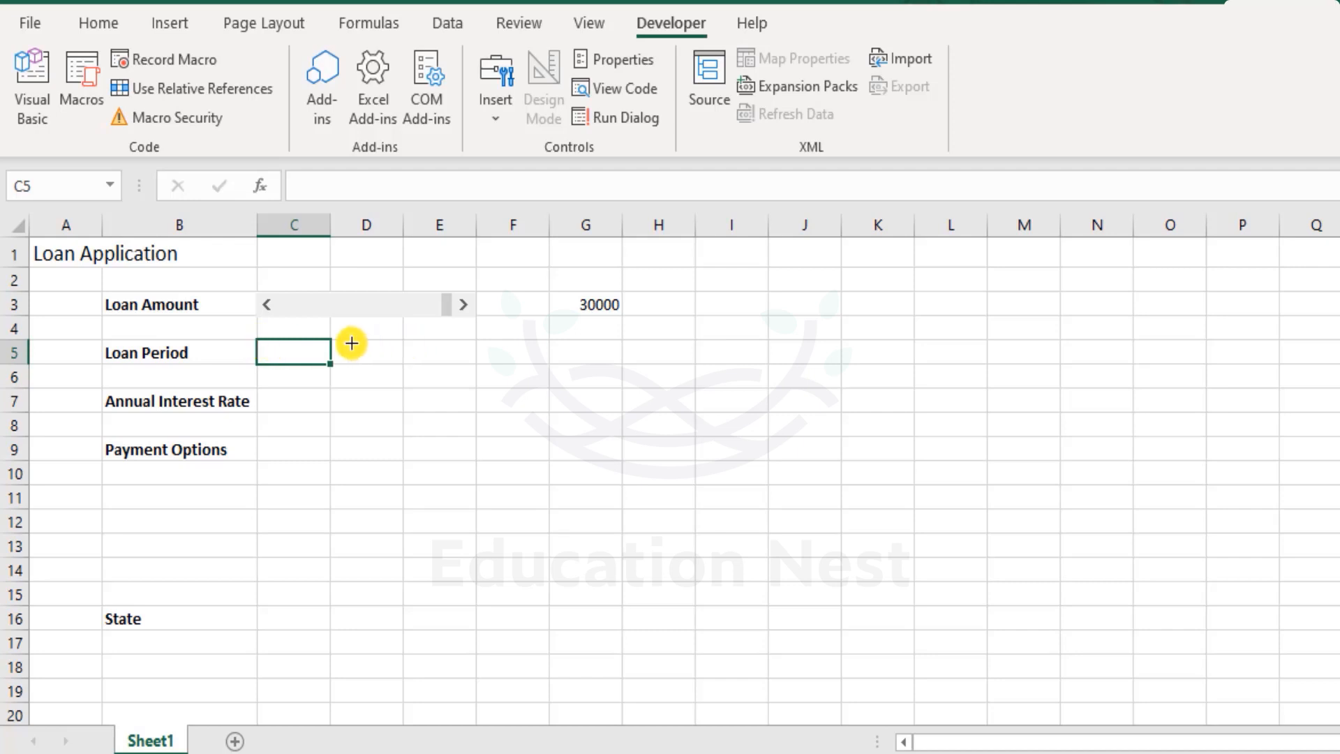
mouse_move(345, 343)
mouse_down()
mouse_move(367, 388)
mouse_move(291, 350)
mouse_move(272, 353)
mouse_move(280, 370)
mouse_up()
click(318, 374)
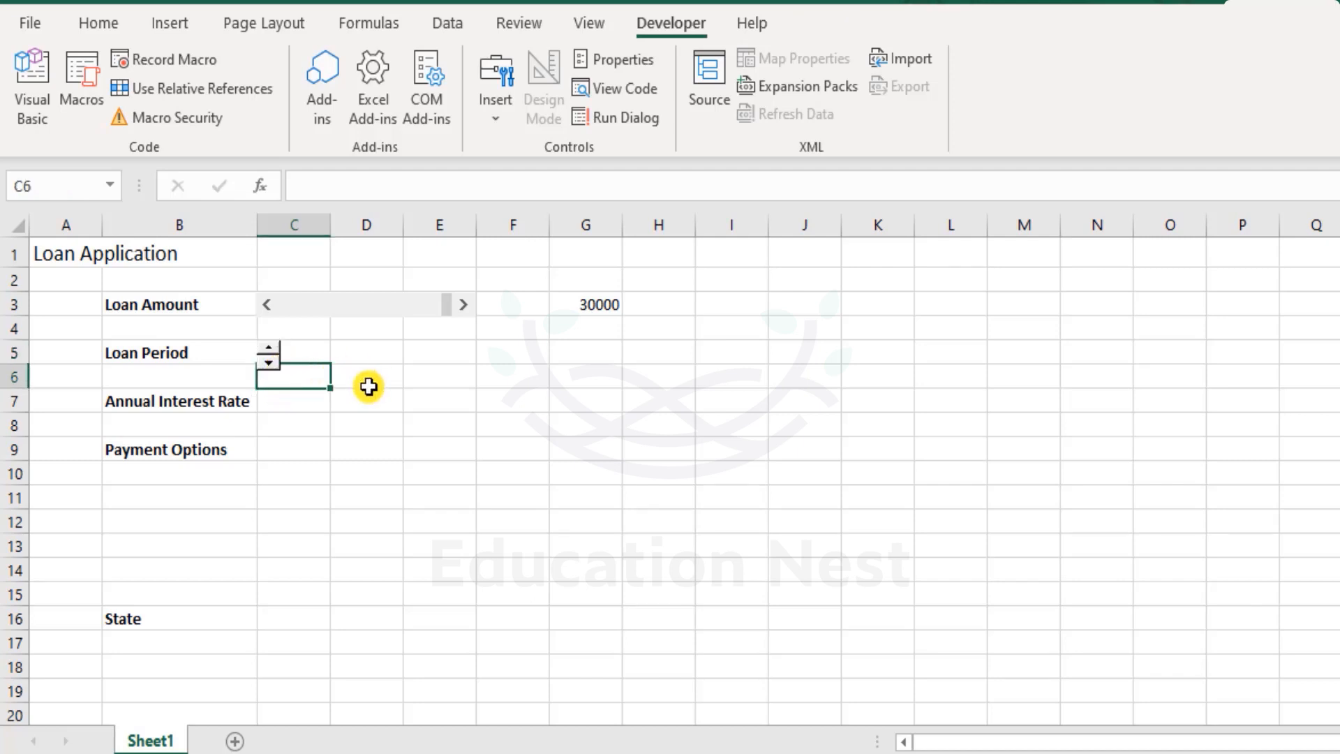
click(409, 356)
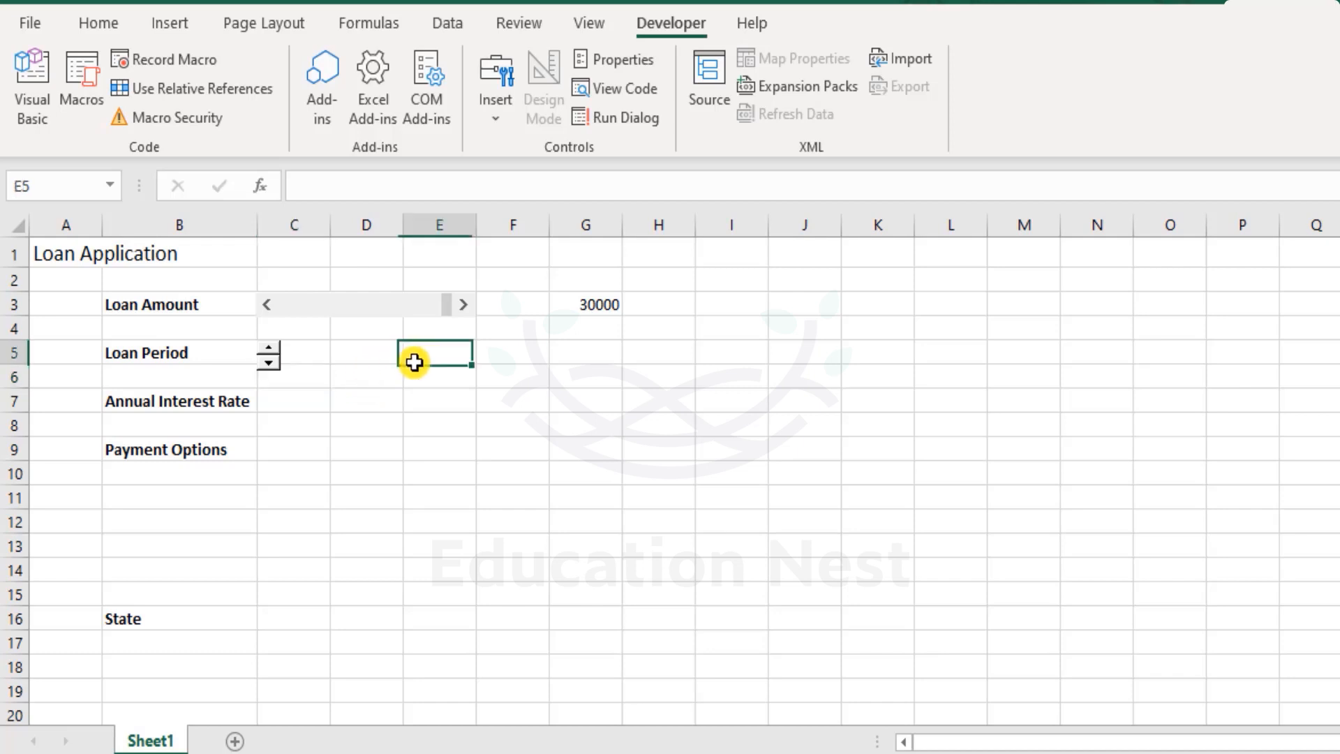
Step: Format the Loan Period spin button with a maximum value of 20 and link it to cell G5
right_click(269, 354)
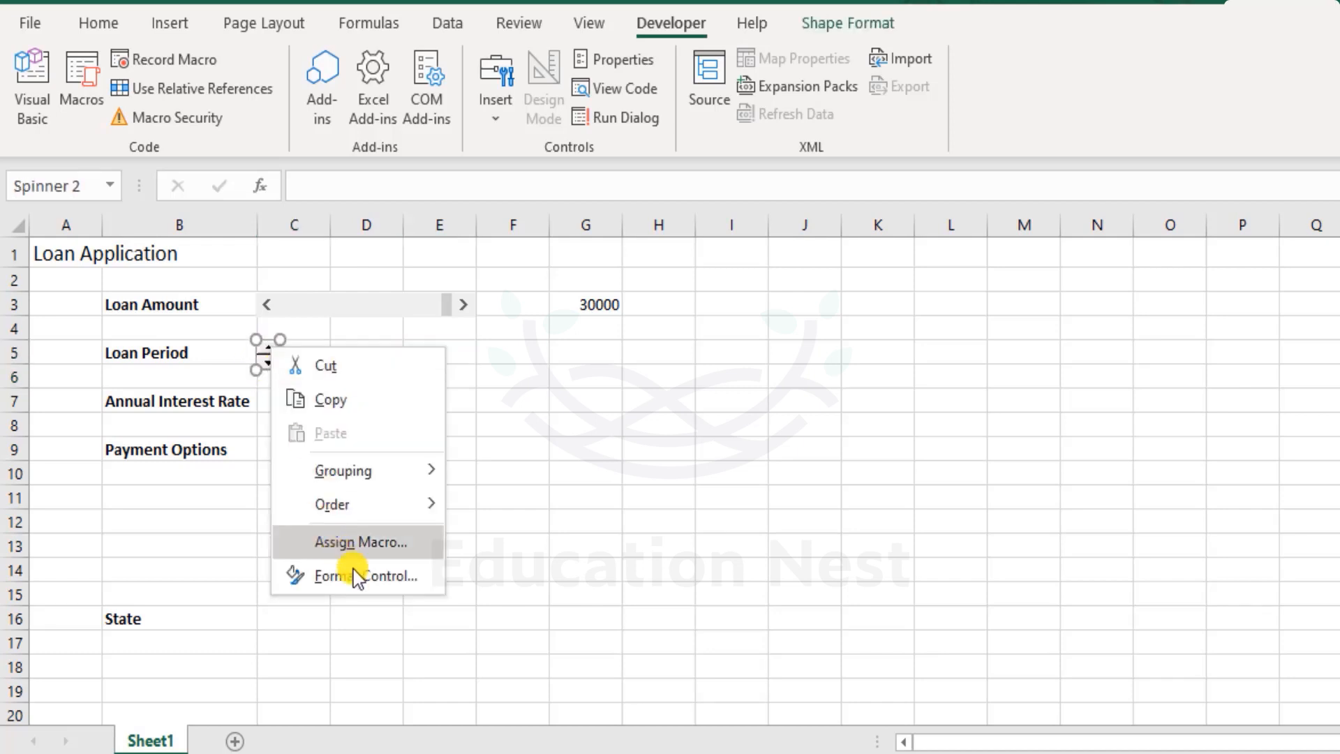
click(370, 577)
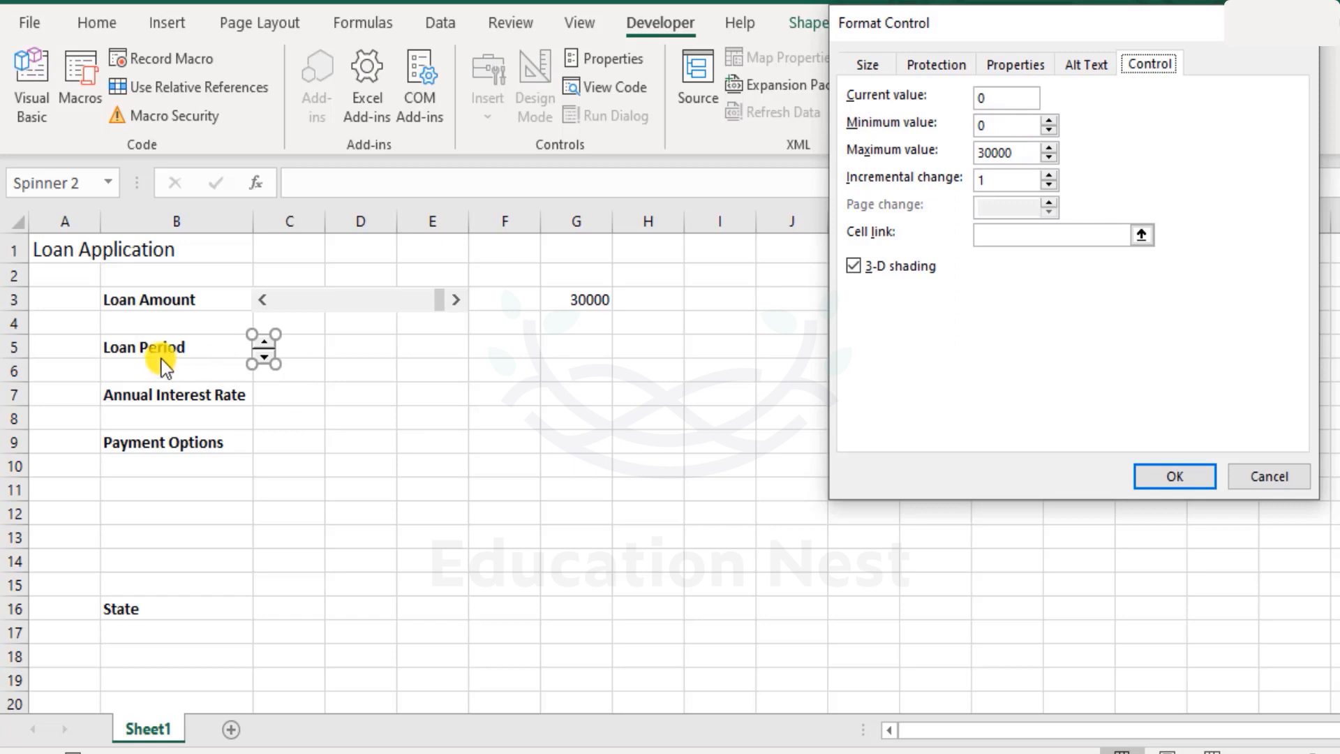
double_click(1017, 153)
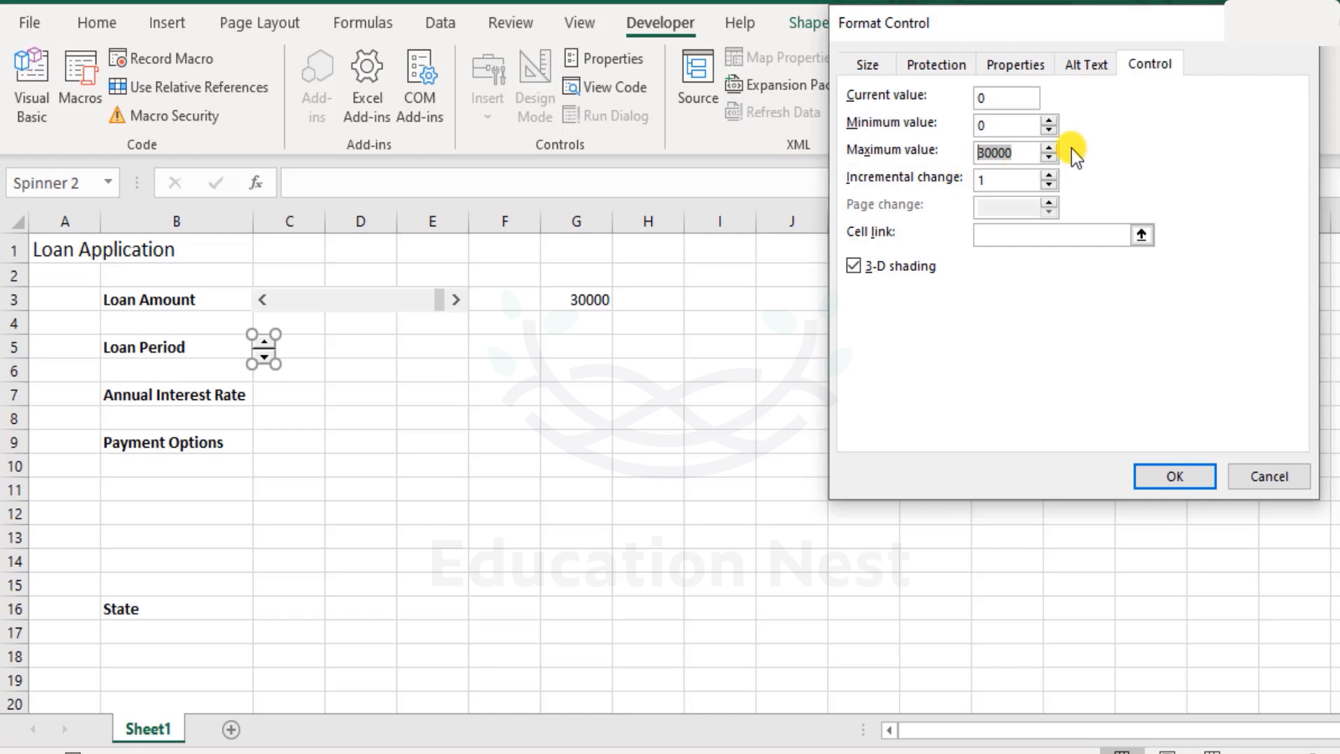
text(20)
click(1008, 234)
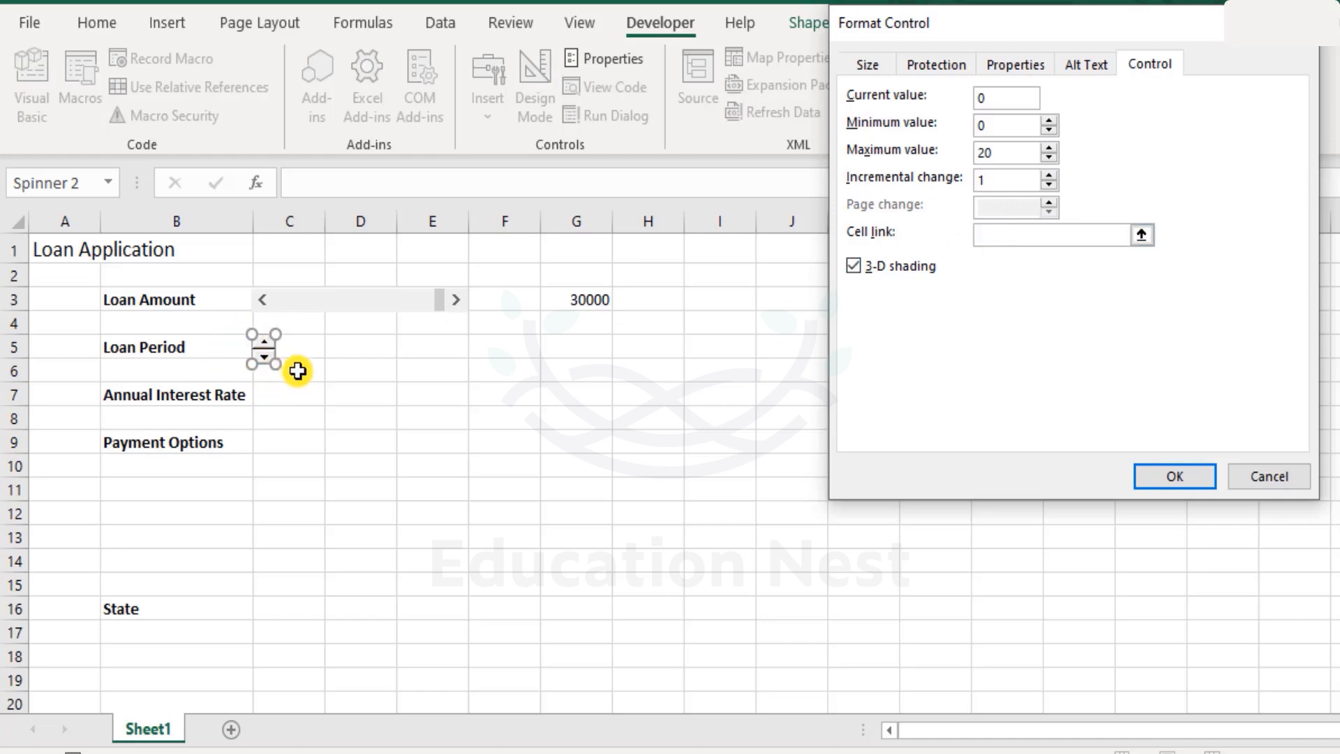
click(574, 344)
click(1185, 483)
click(586, 347)
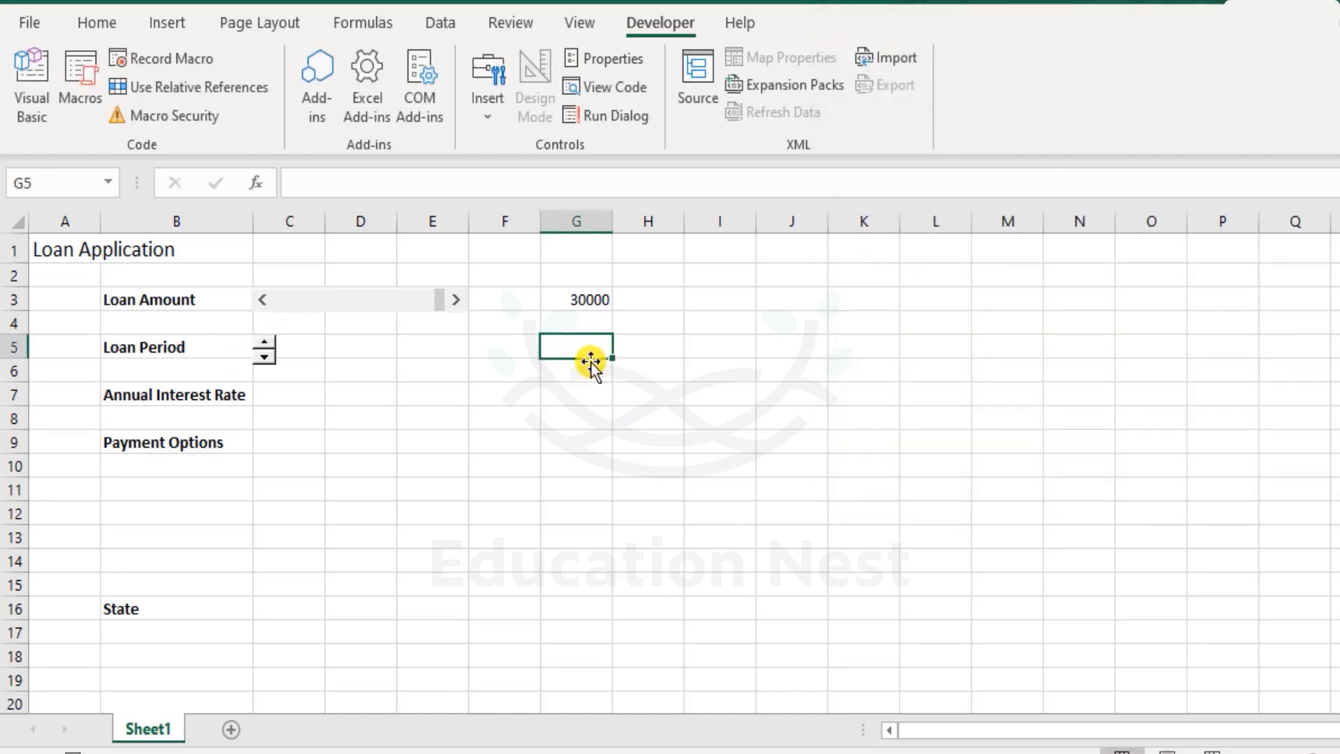
Step: Test the Loan Period spin button in both directions up to 20 and set the period to 5
click(266, 342)
click(269, 340)
click(265, 358)
click(266, 358)
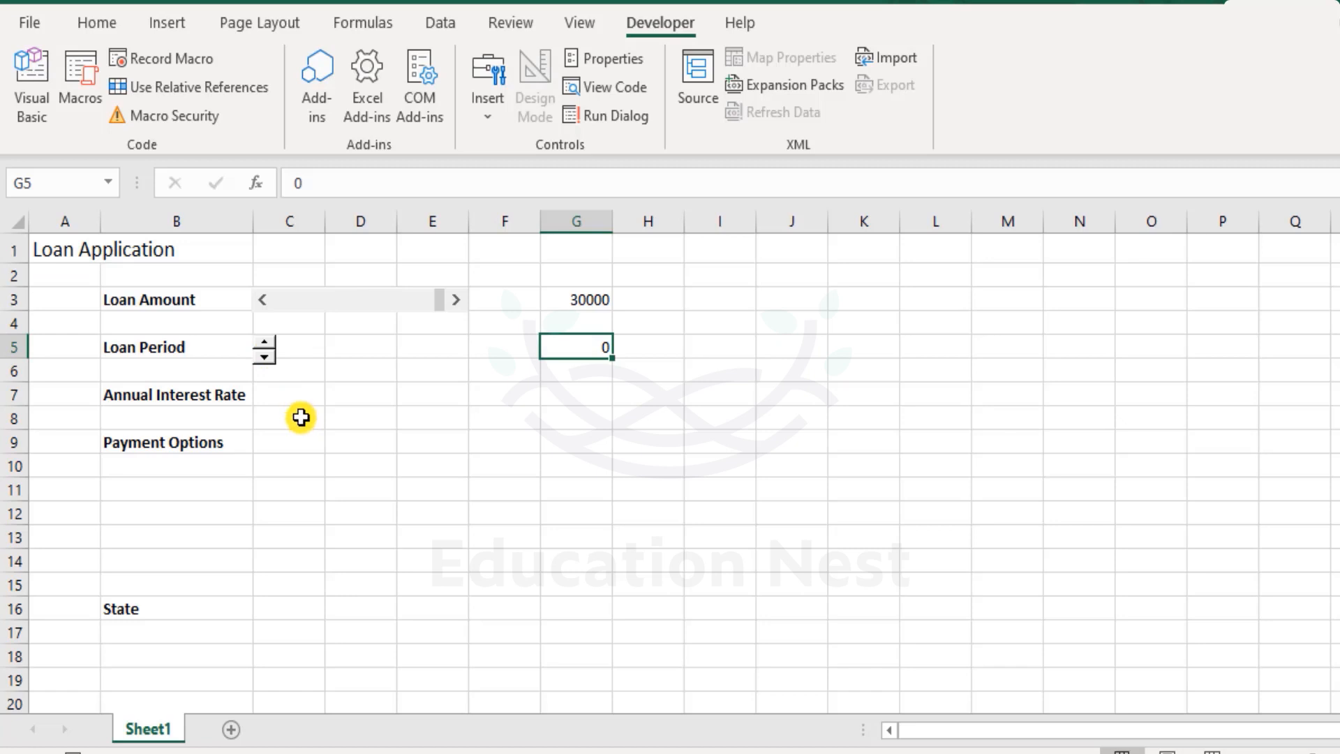
click(266, 342)
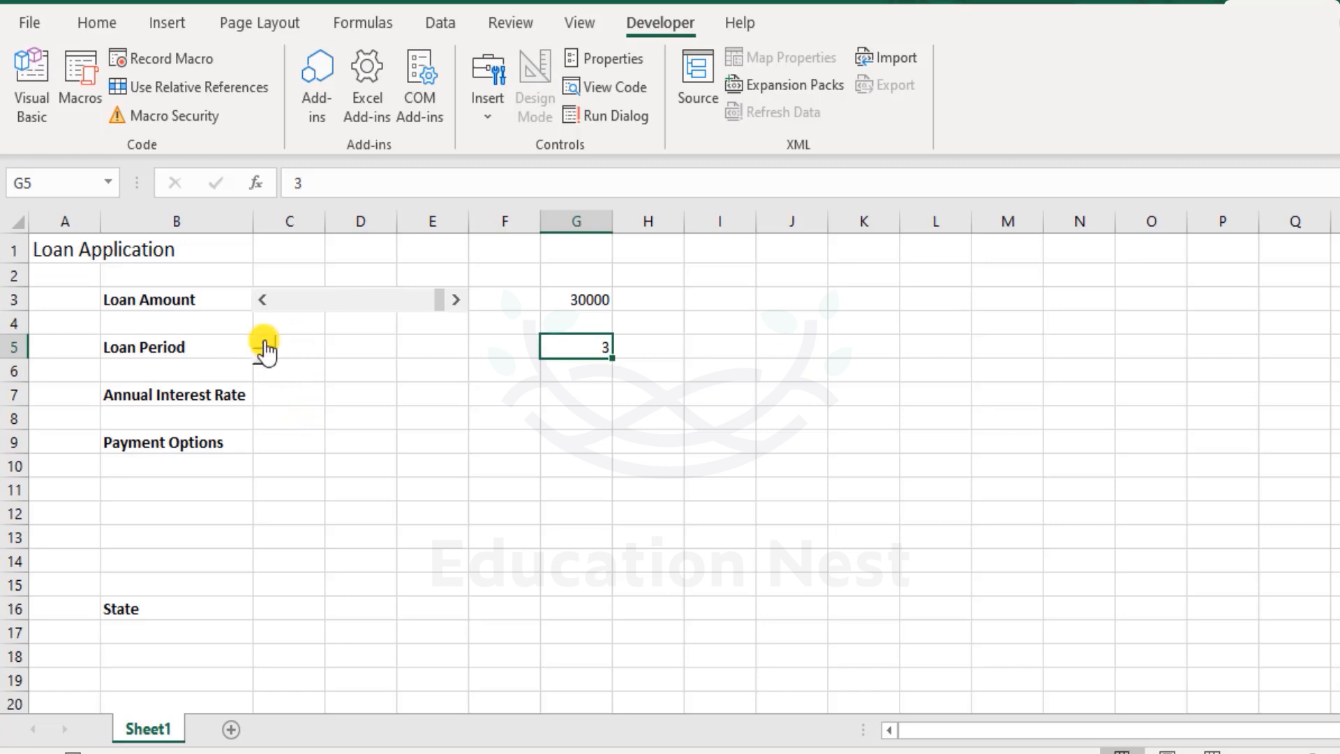
drag(265, 342, 265, 342)
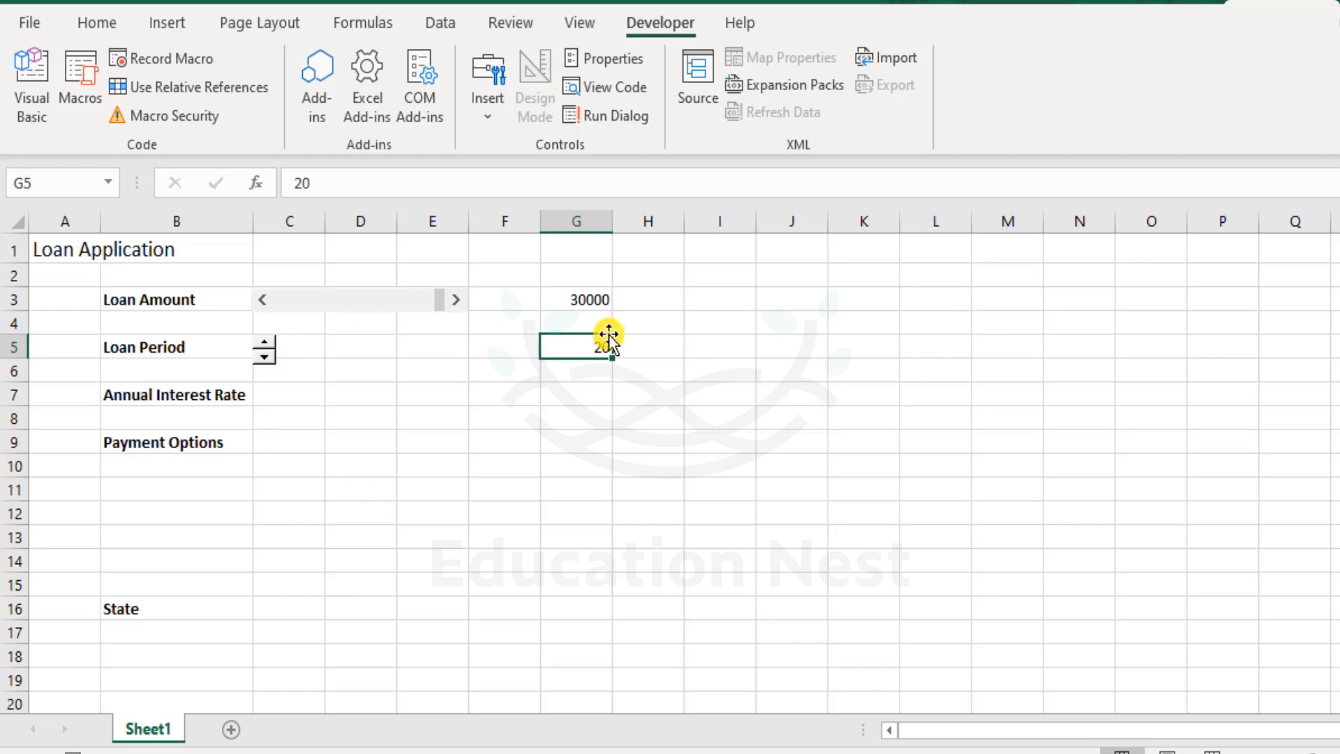
drag(265, 359, 266, 360)
Step: Insert a horizontal scroll bar form control across C7:E7 beside the Annual Interest Rate label
click(279, 395)
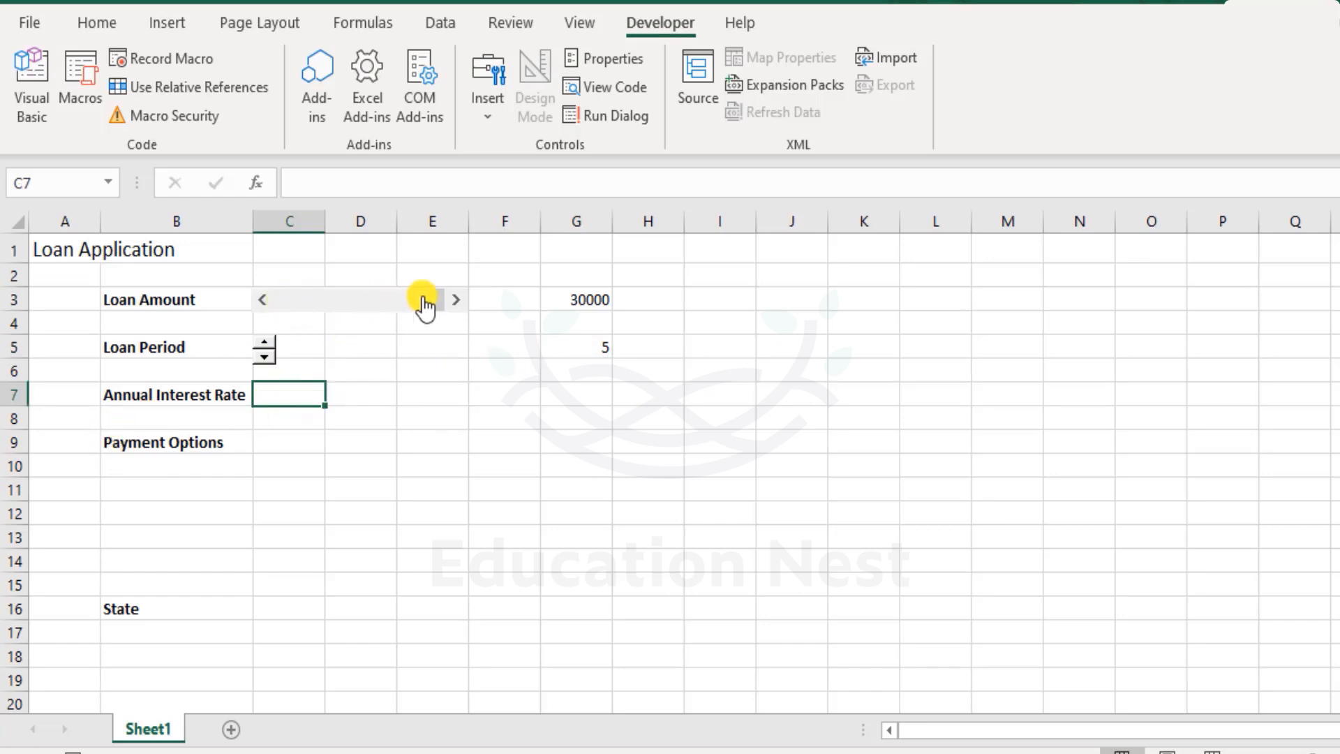
click(291, 469)
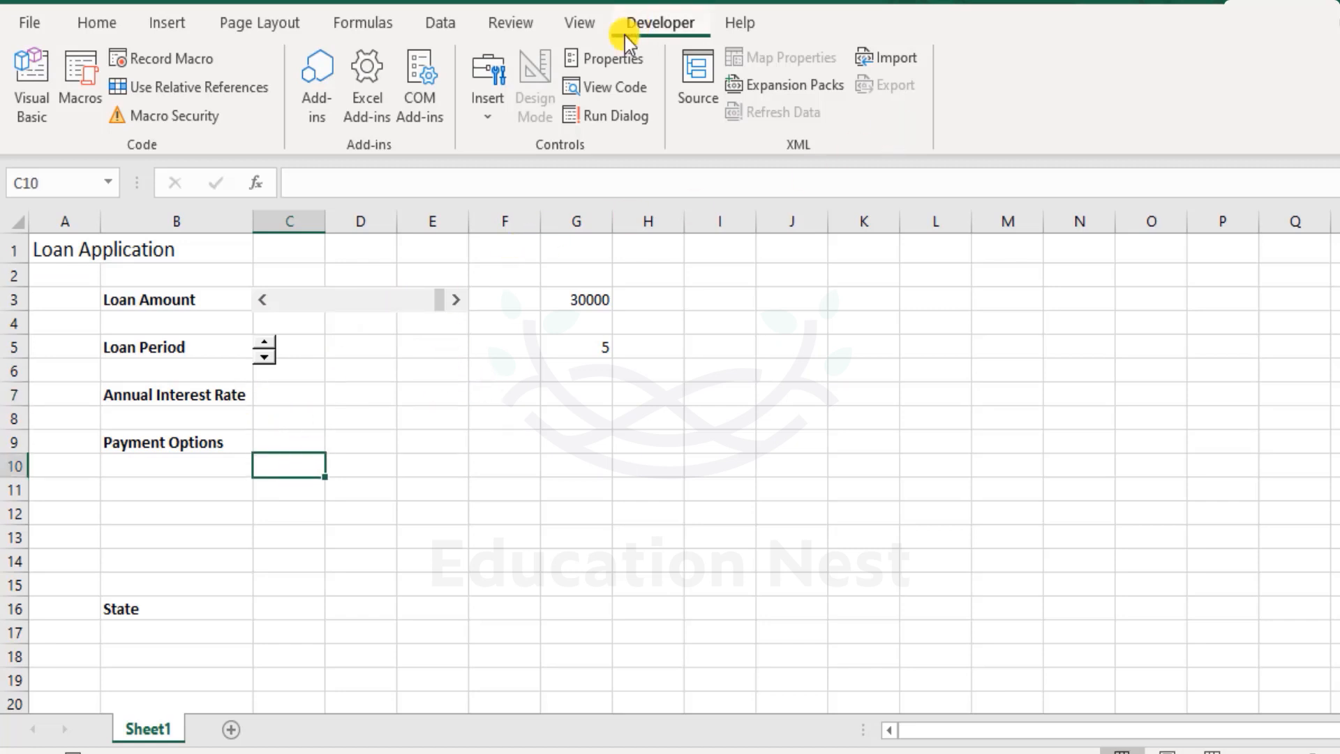
click(495, 103)
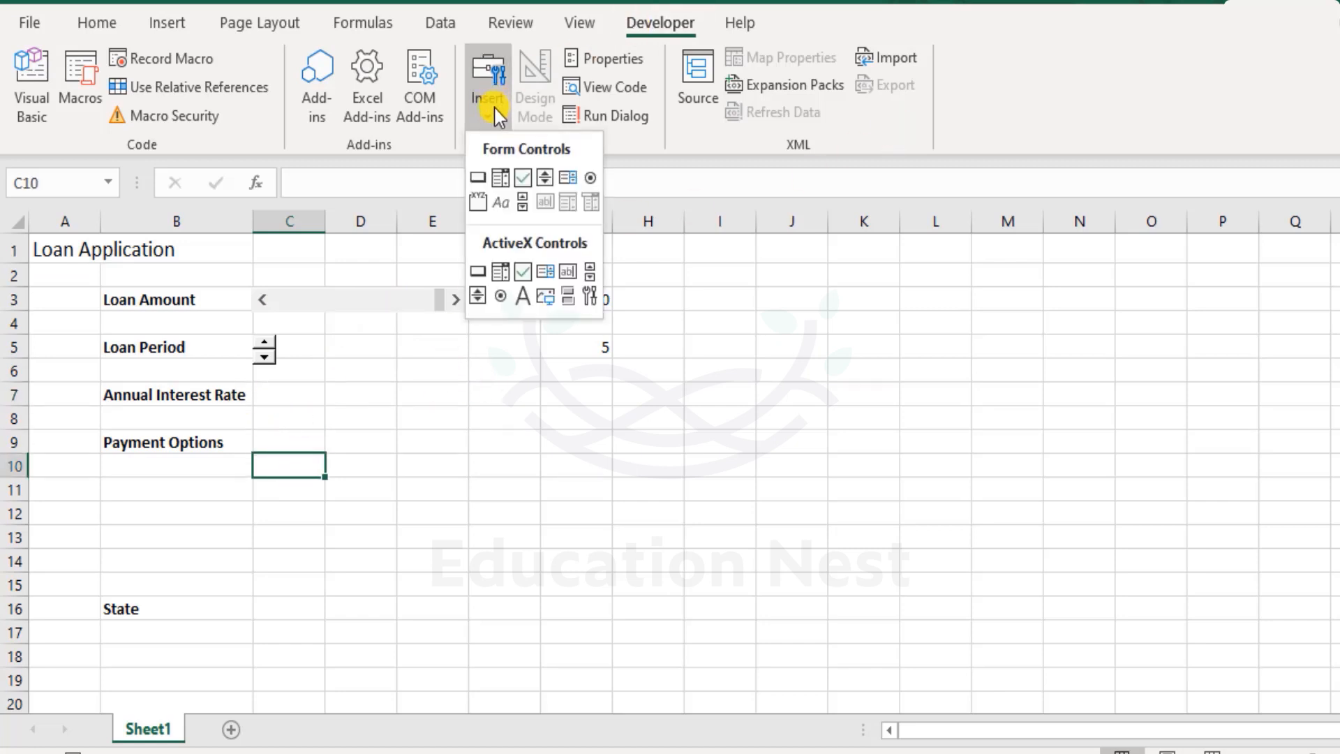
click(518, 205)
drag(253, 388, 468, 405)
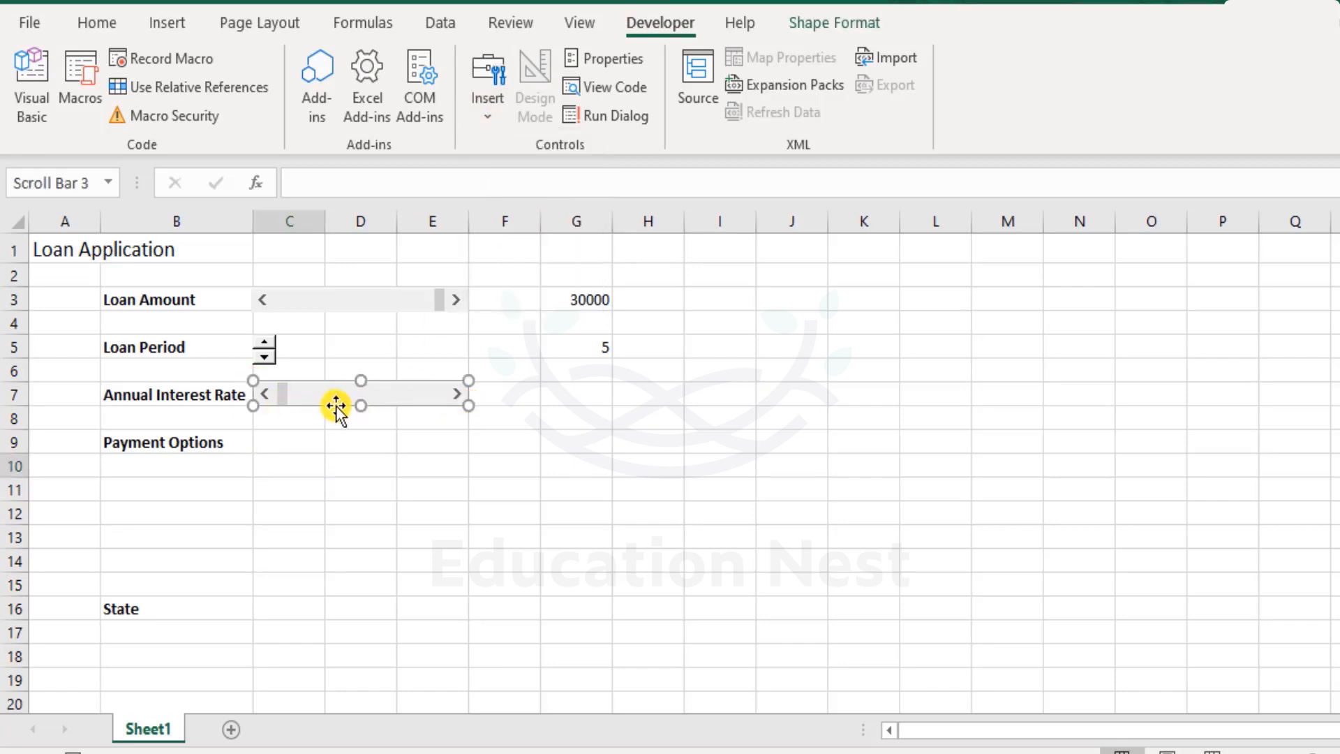
Step: Try stretching the Annual Interest Rate scroll bar over several rows and shrink it back to the height of row 7
drag(361, 405, 361, 432)
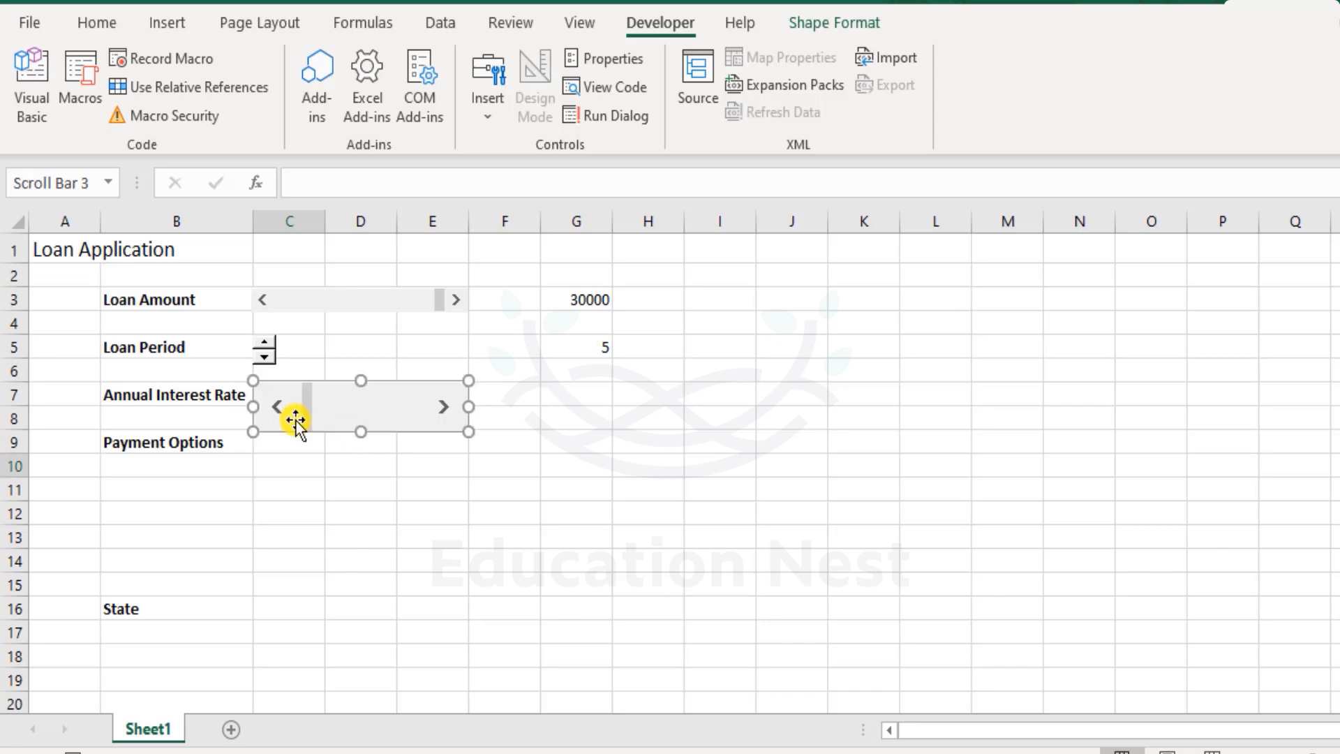
key(Delete)
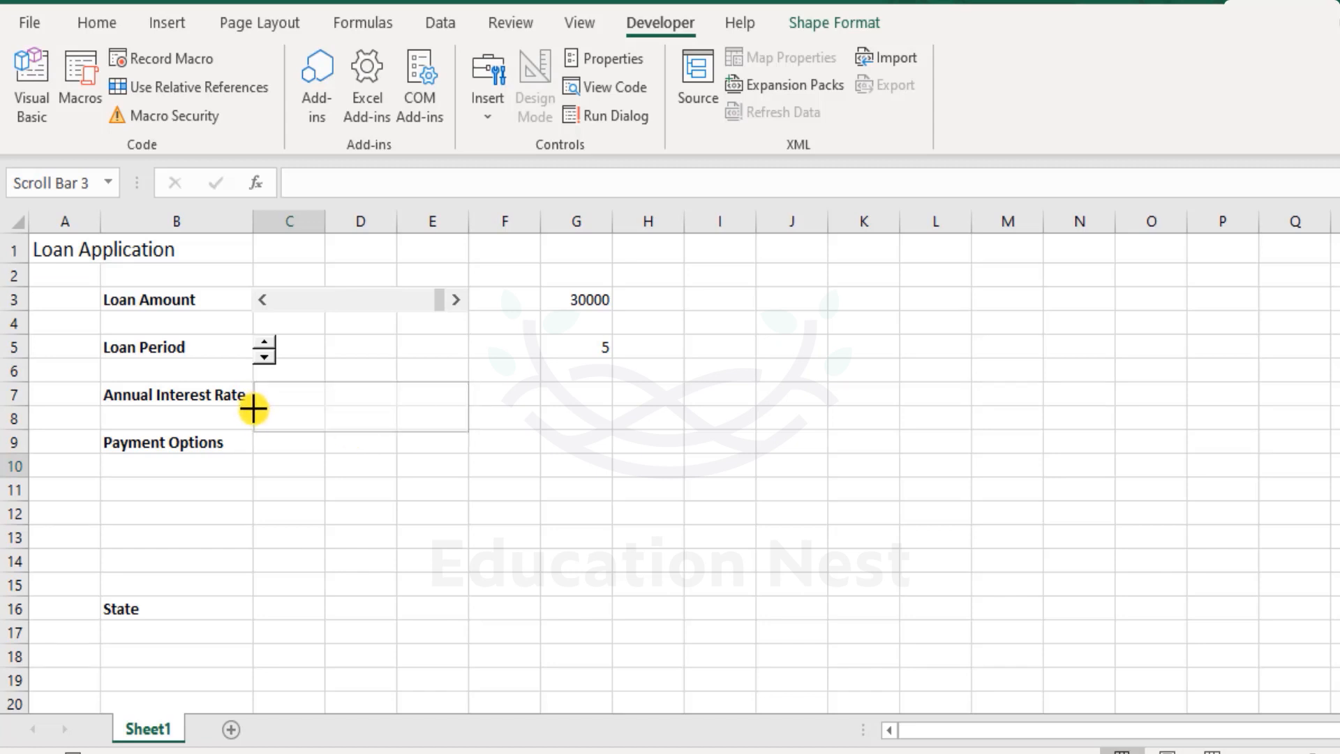
drag(254, 409, 253, 409)
drag(361, 431, 361, 407)
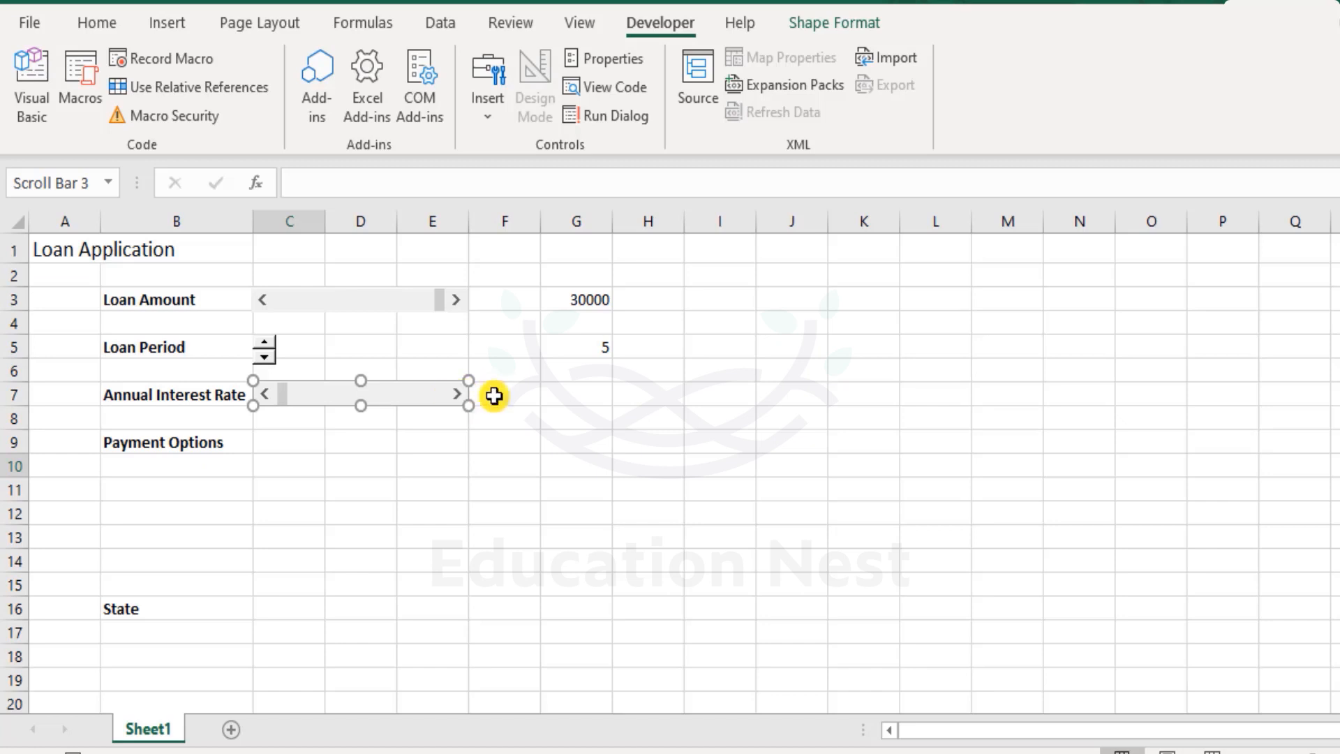
drag(359, 406, 361, 453)
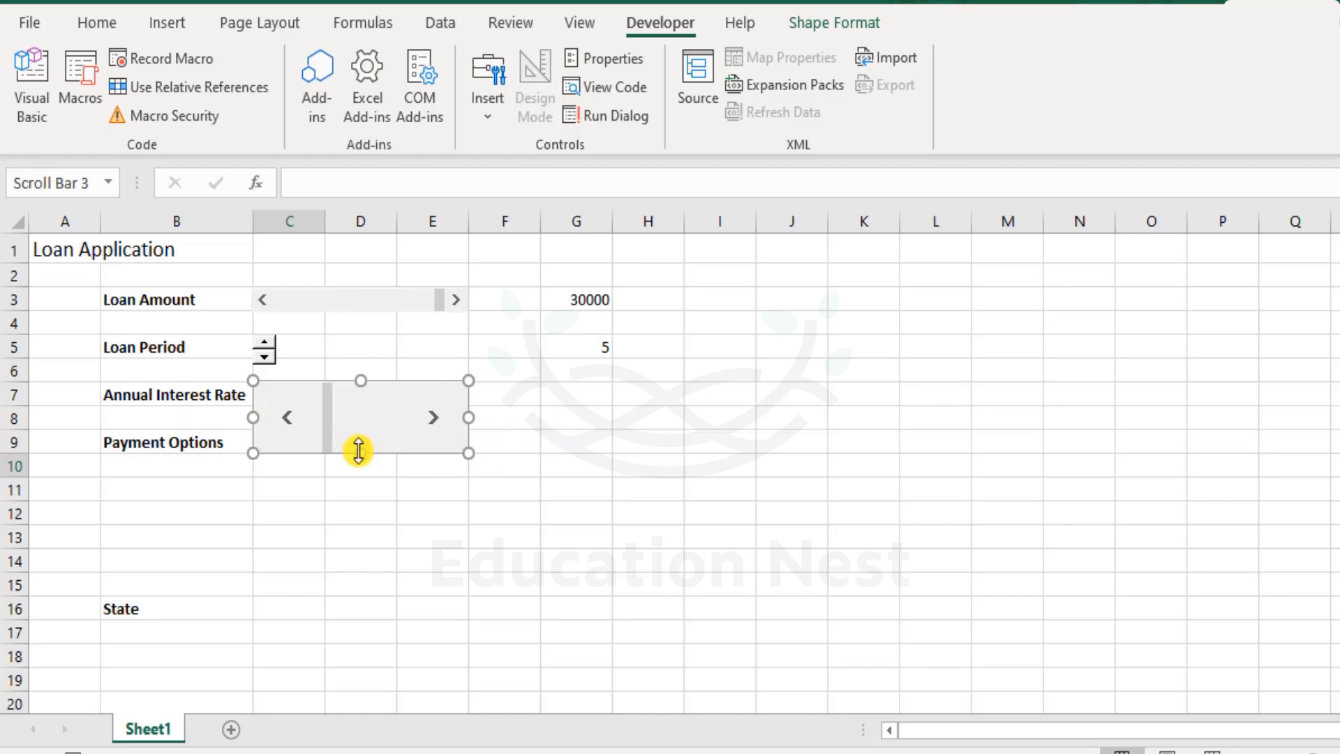
drag(361, 455, 374, 405)
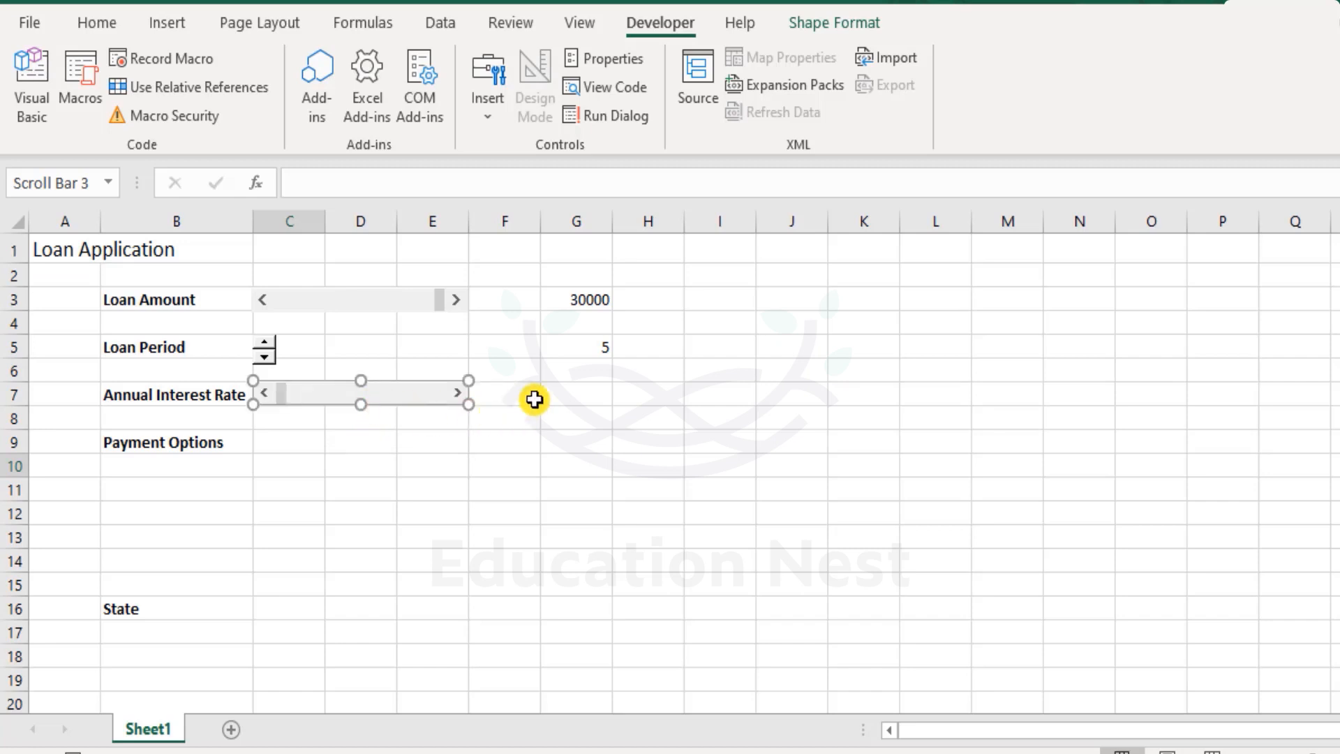
Step: Set the Annual Interest Rate scroll bar's maximum value to 1500 in its control formatting
right_click(420, 386)
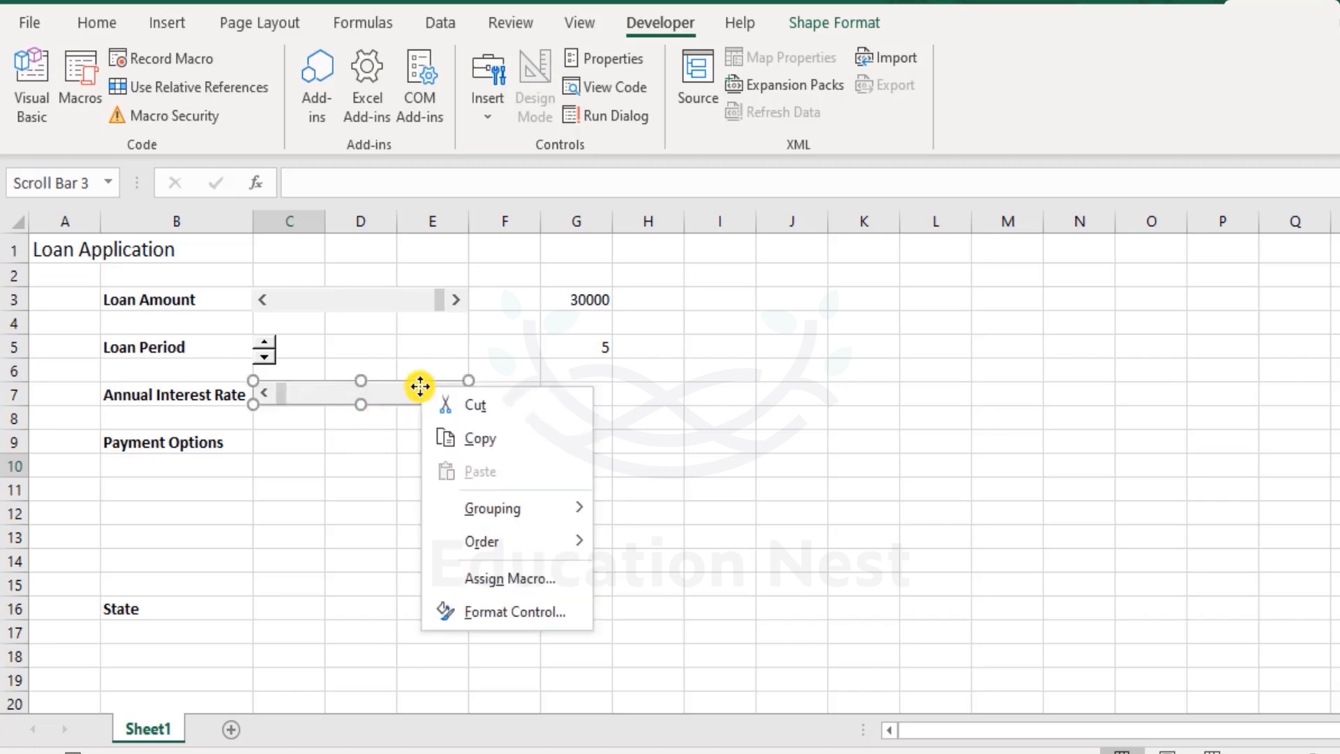
click(546, 615)
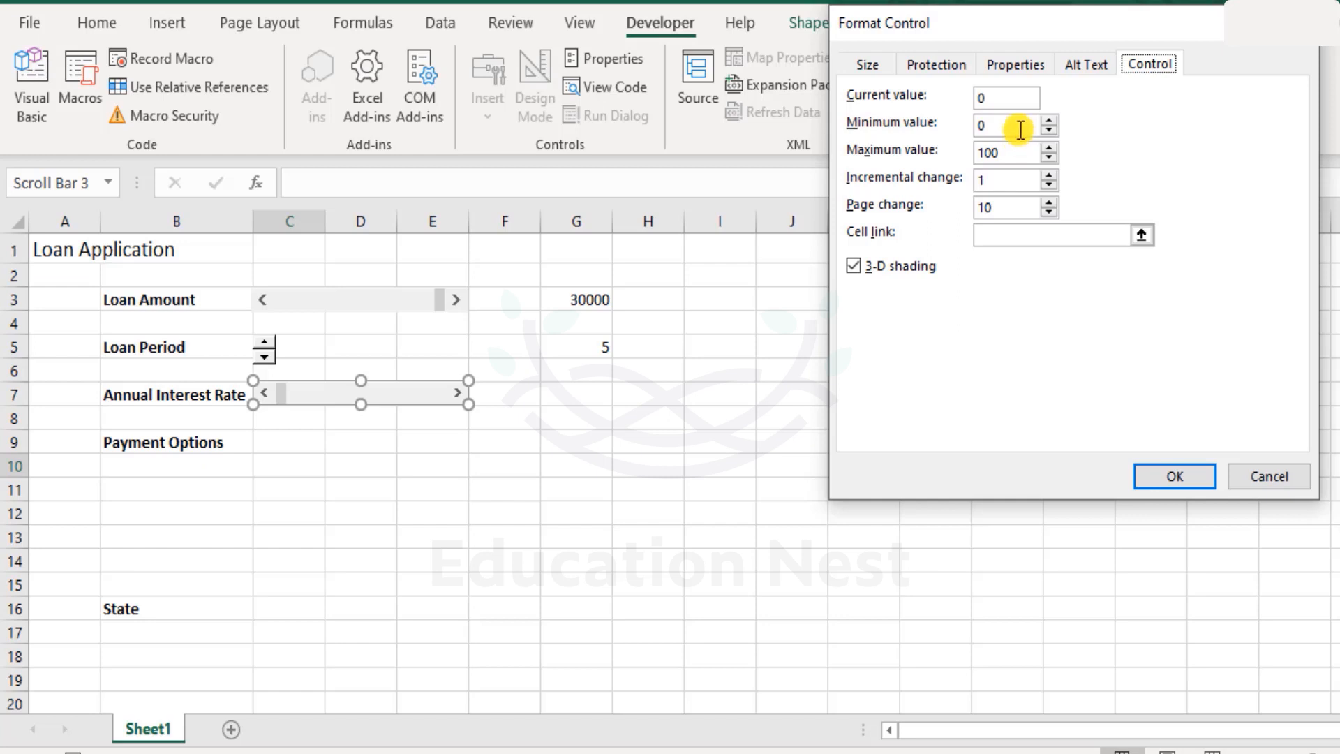
click(1014, 130)
click(1020, 154)
drag(1023, 150, 698, 152)
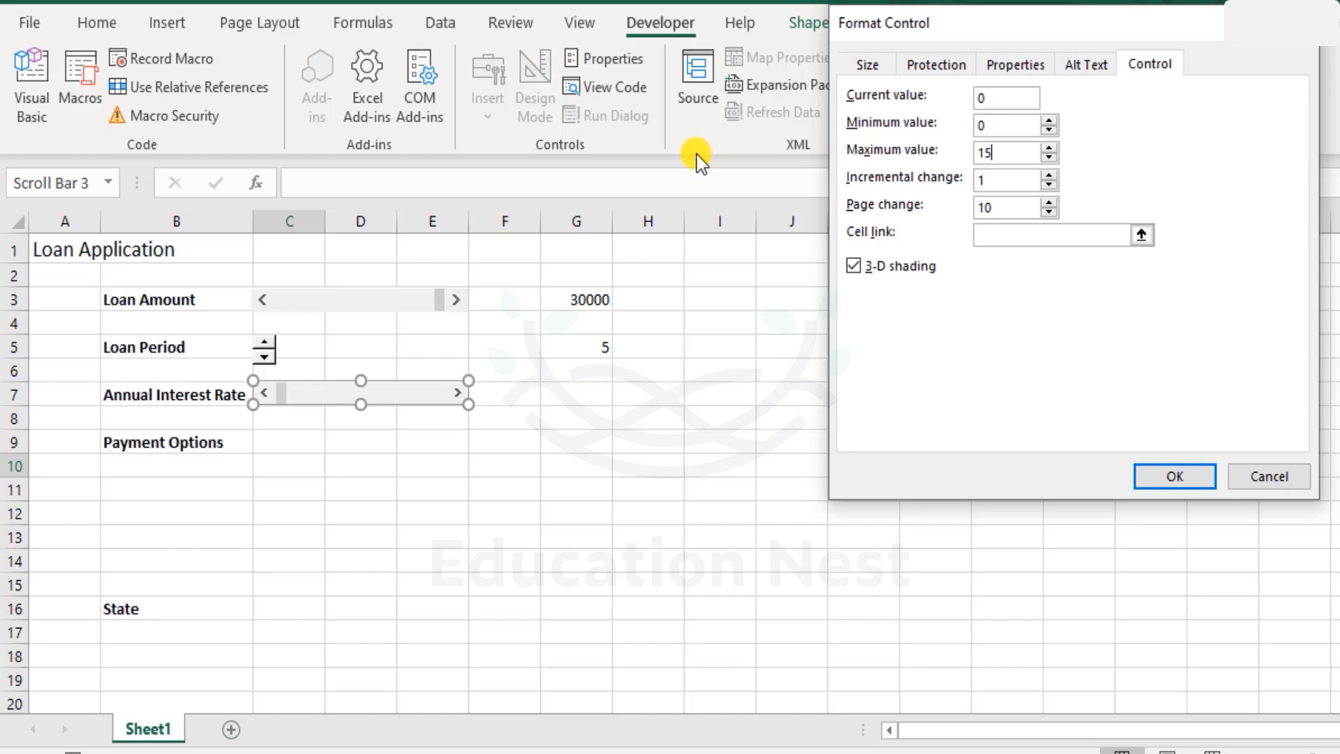
text(00)
Step: Set the scroll bar's incremental change to 5 and its page change to 25
double_click(1003, 179)
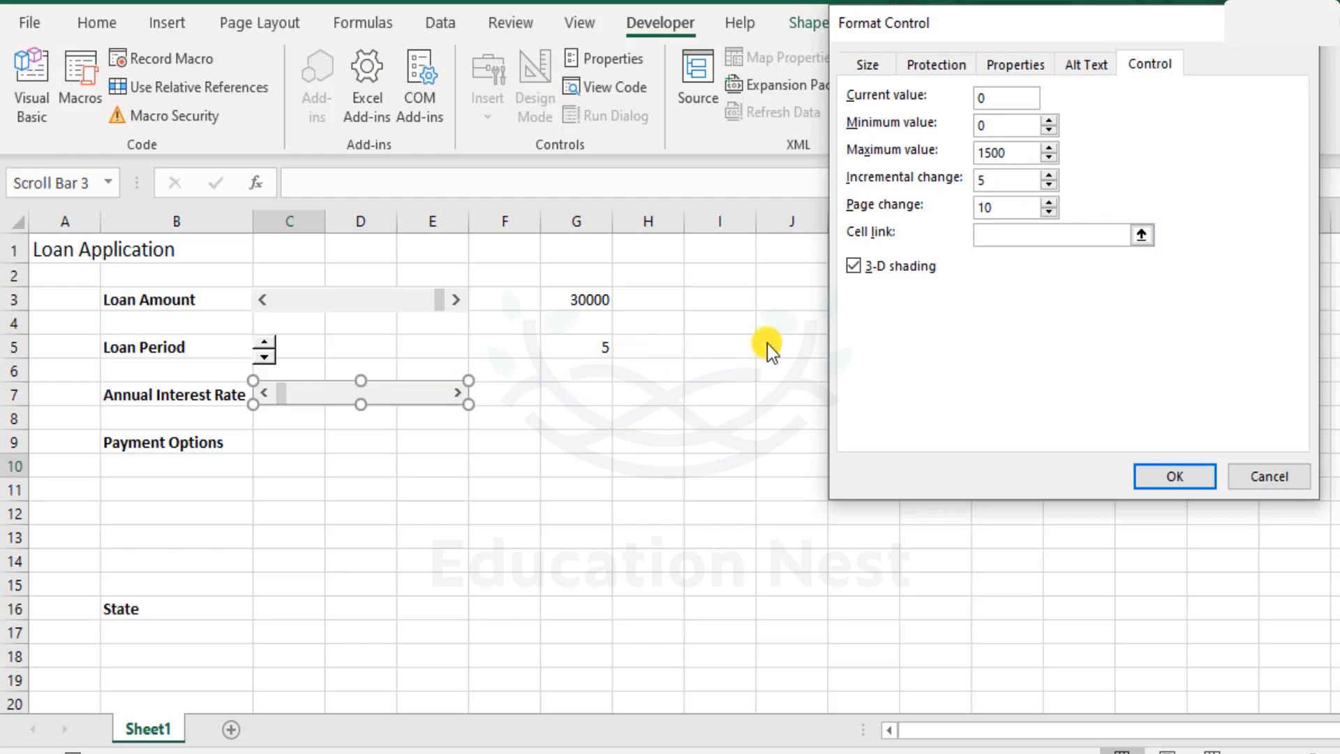
drag(1010, 208, 836, 208)
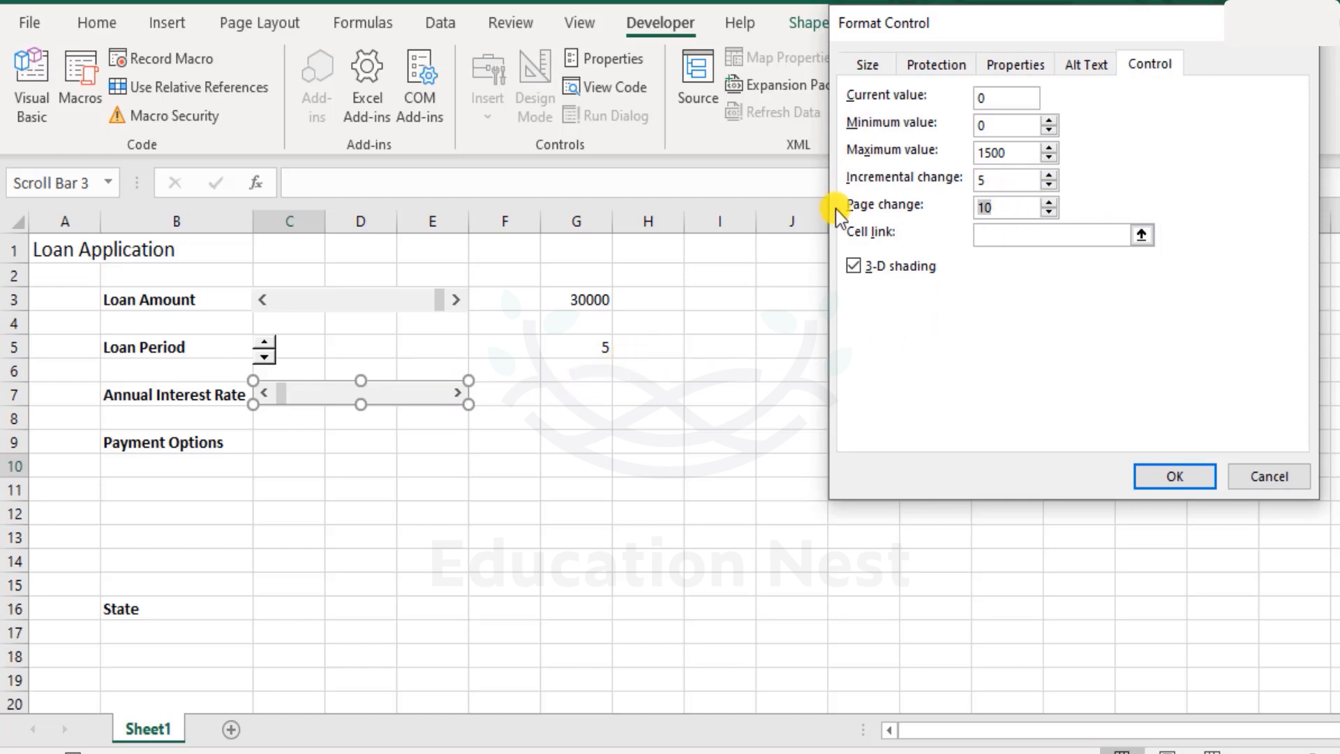
text(25)
click(1003, 183)
Step: Link the Annual Interest Rate scroll bar to cell G7 and apply the control settings
click(1022, 236)
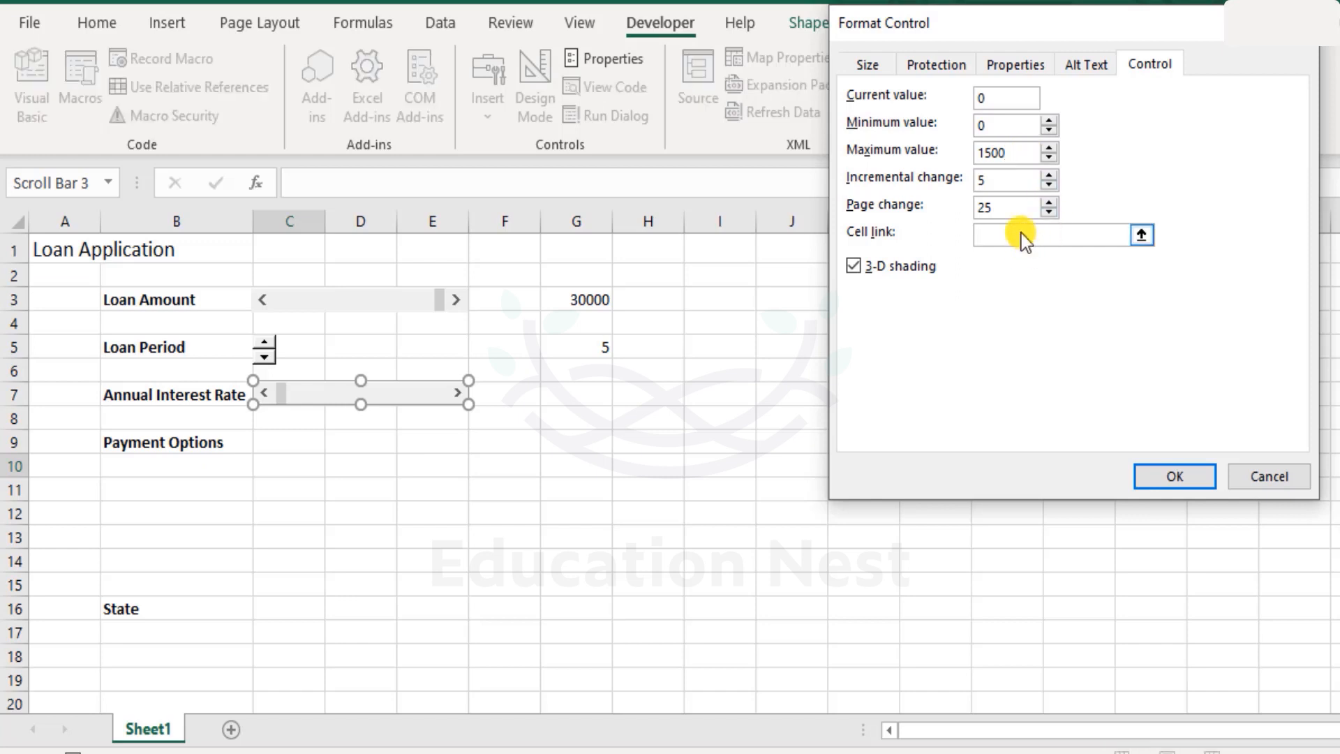
click(602, 393)
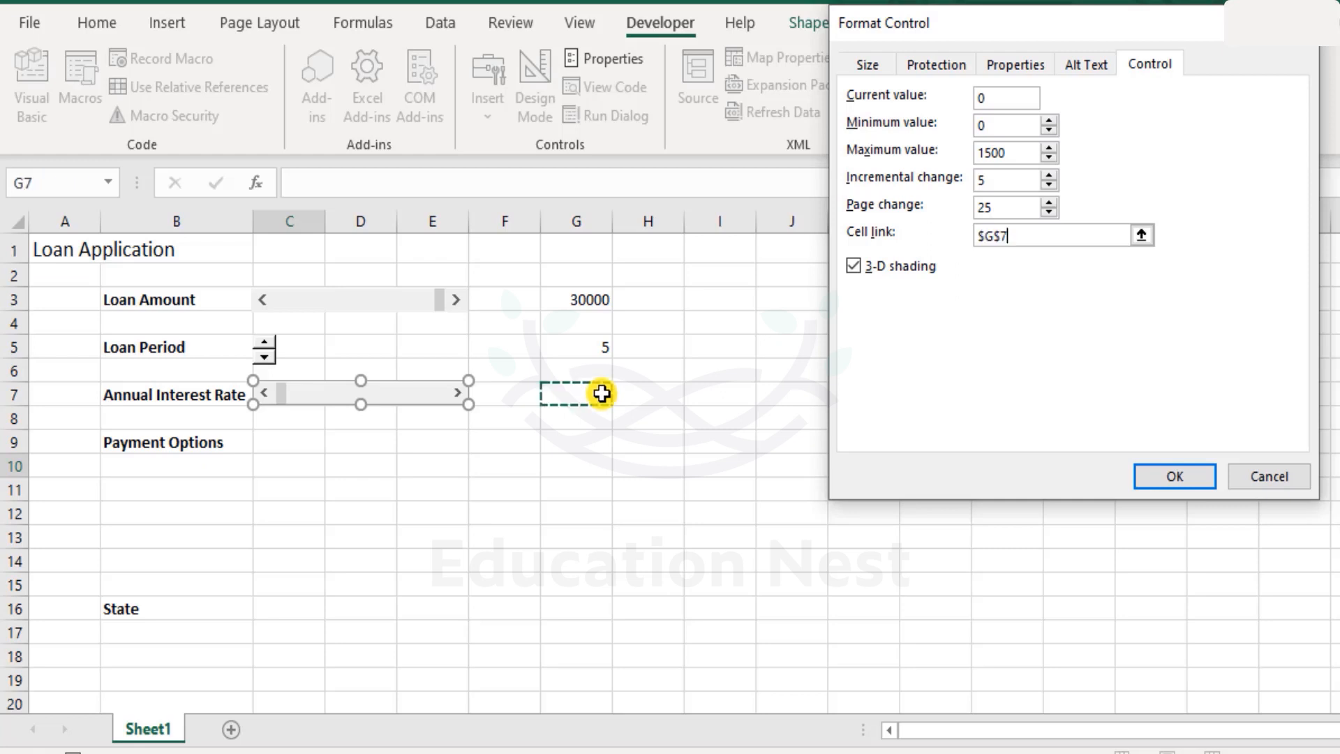
click(1184, 478)
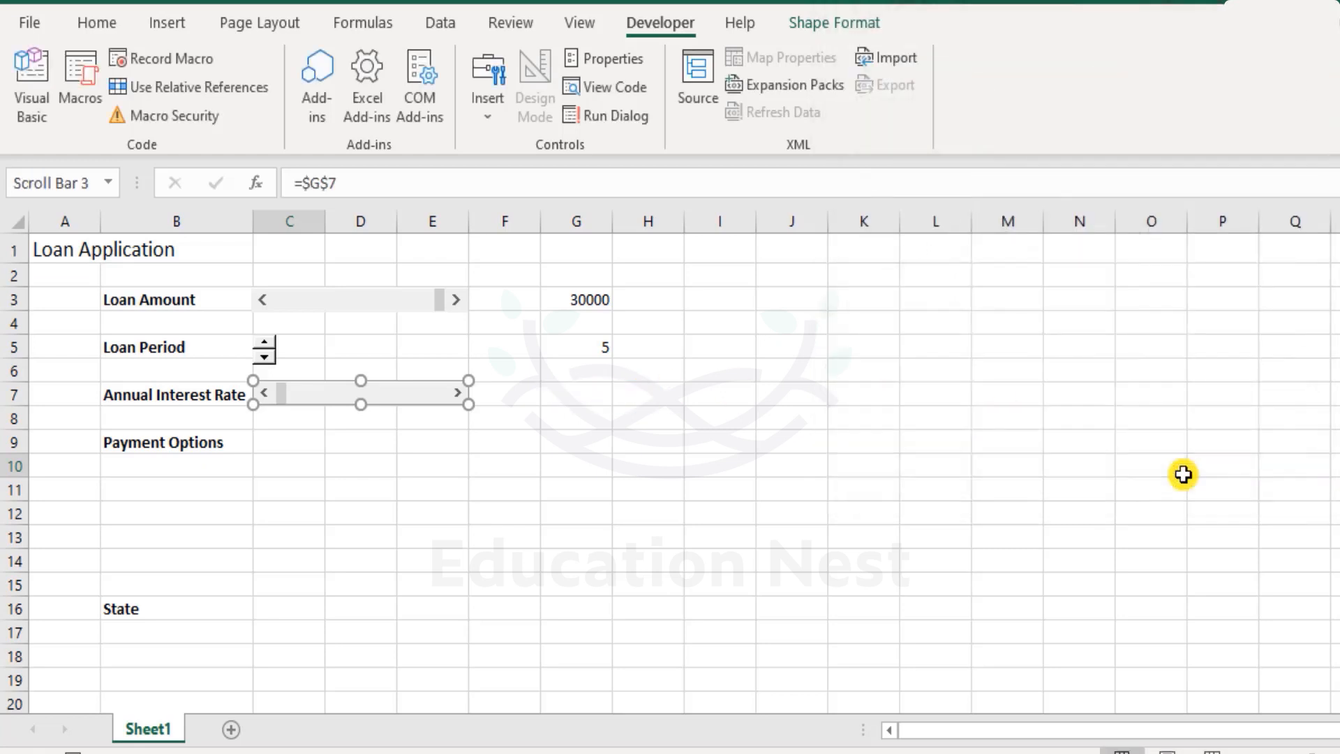
Step: Test the Annual Interest Rate scroll bar with single increments and page changes, raising the value to 120
click(437, 467)
click(459, 394)
click(458, 395)
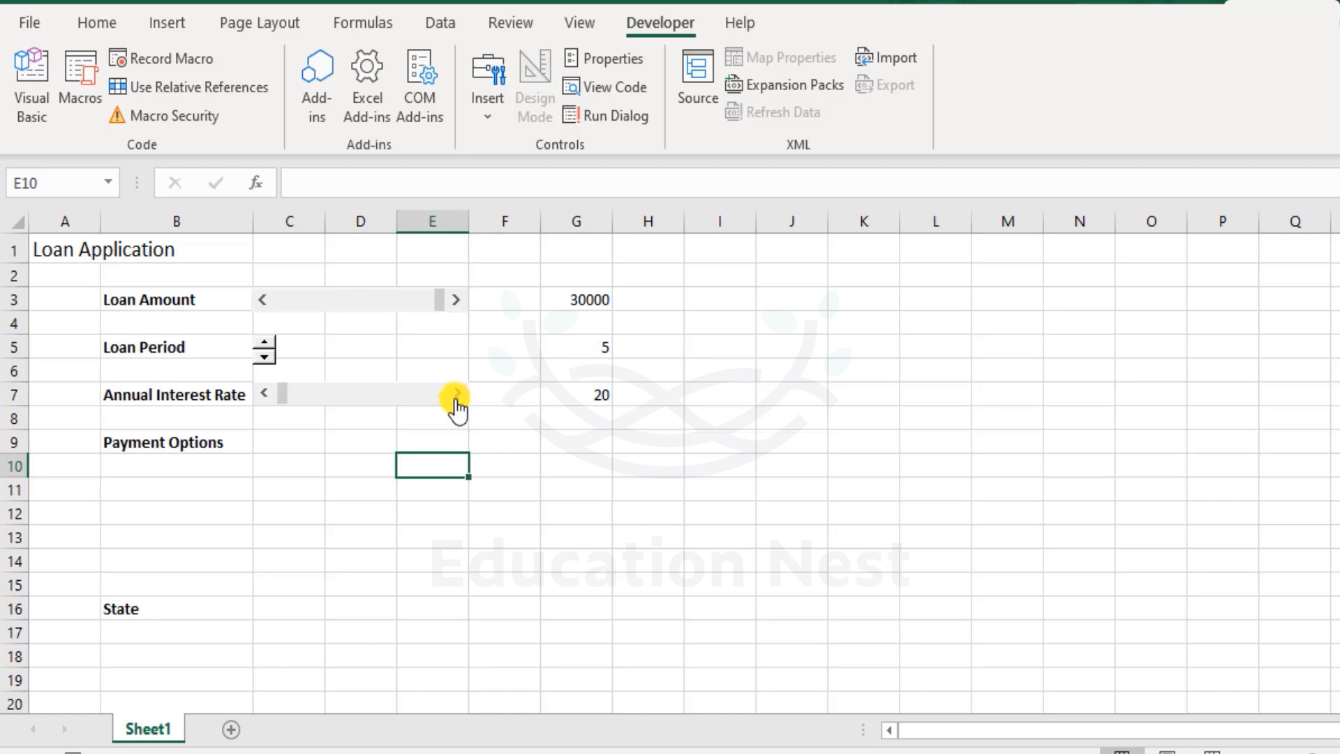
click(406, 399)
click(406, 399)
click(405, 399)
click(458, 394)
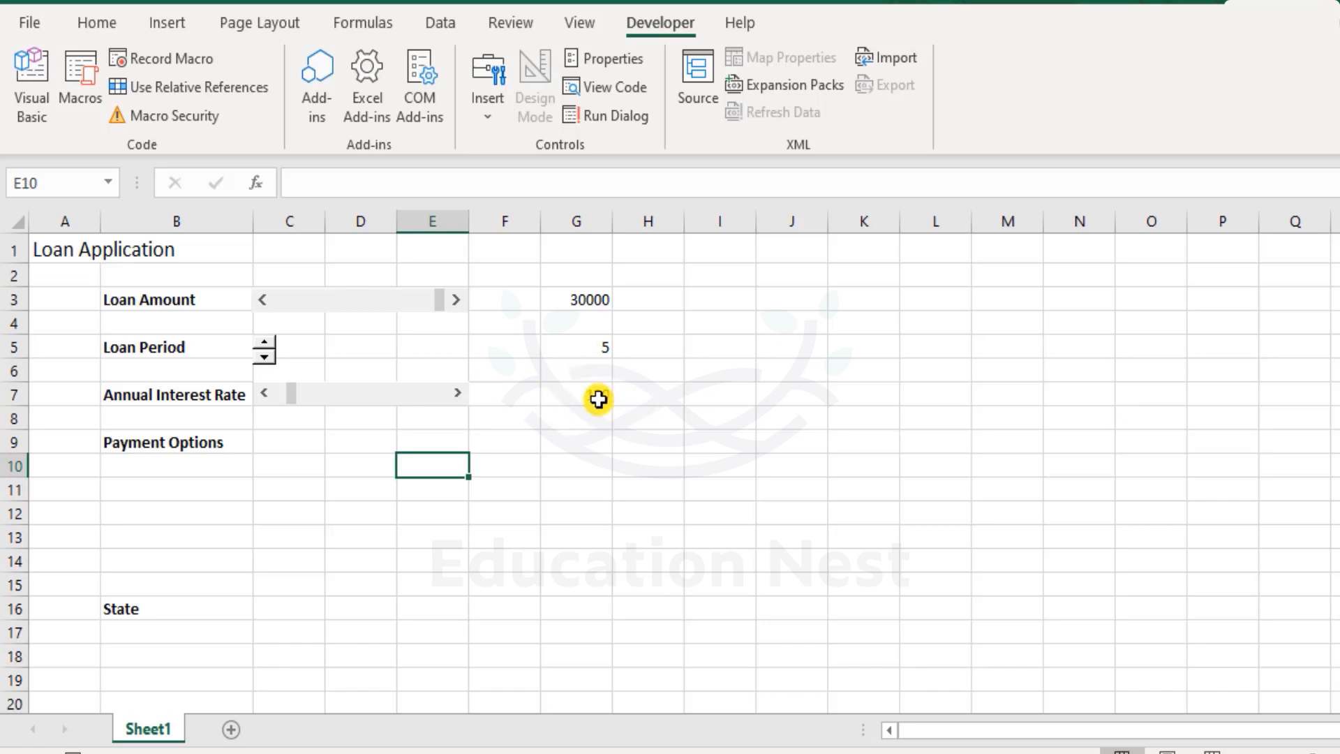
click(408, 403)
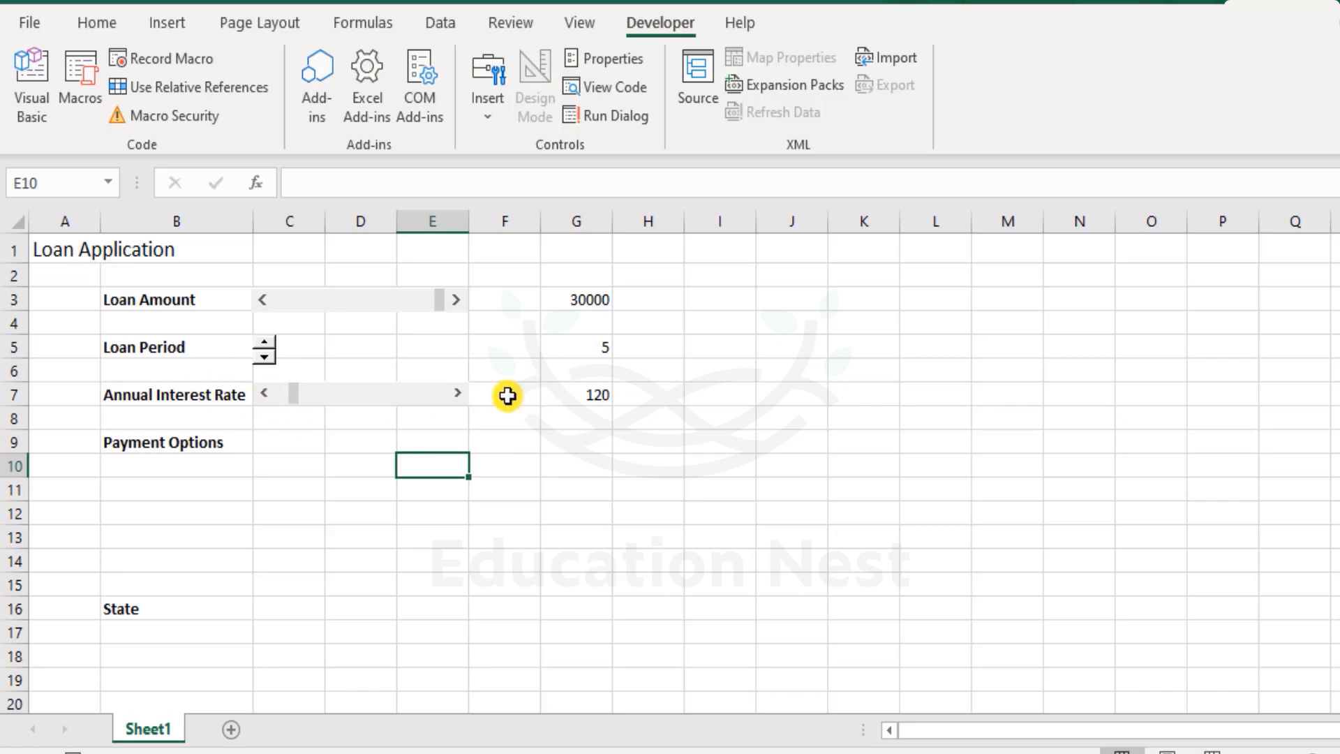
Step: Slide the Annual Interest Rate scroll box to 661 and step it back one increment to 656
drag(296, 404, 356, 405)
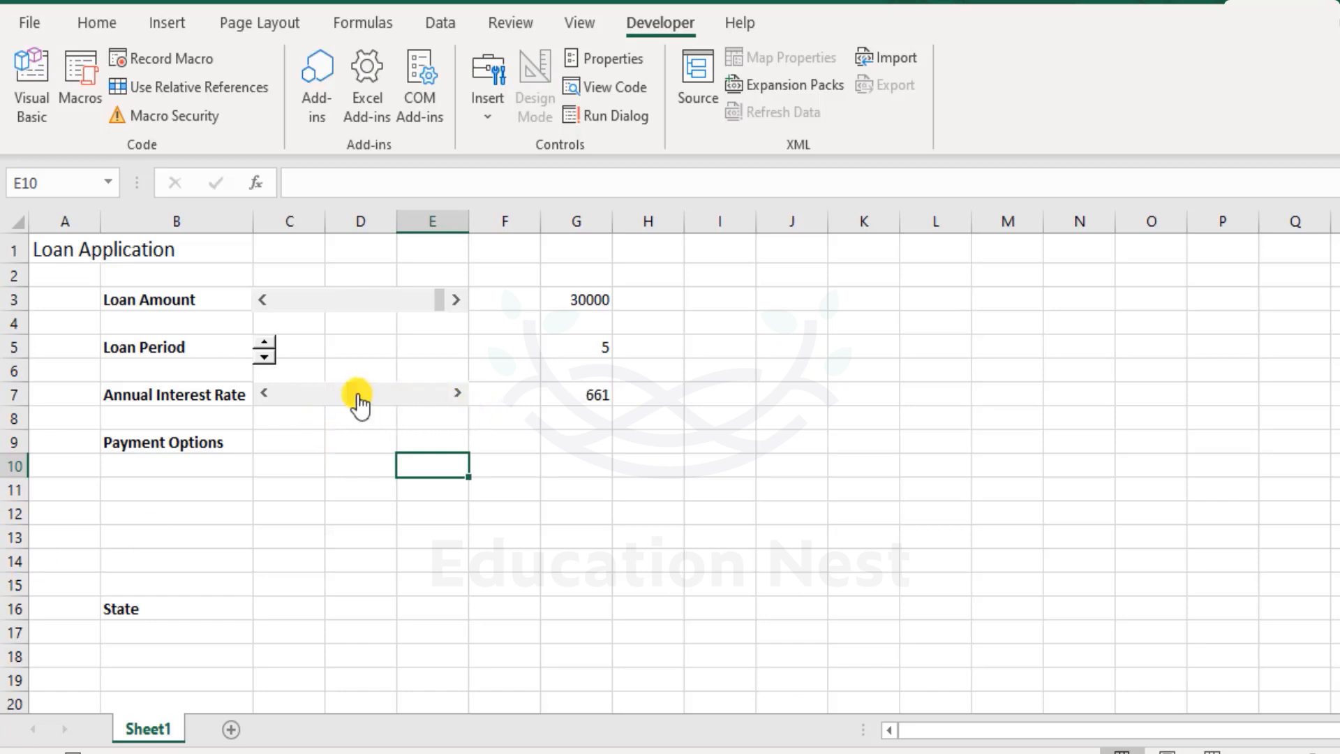
click(296, 443)
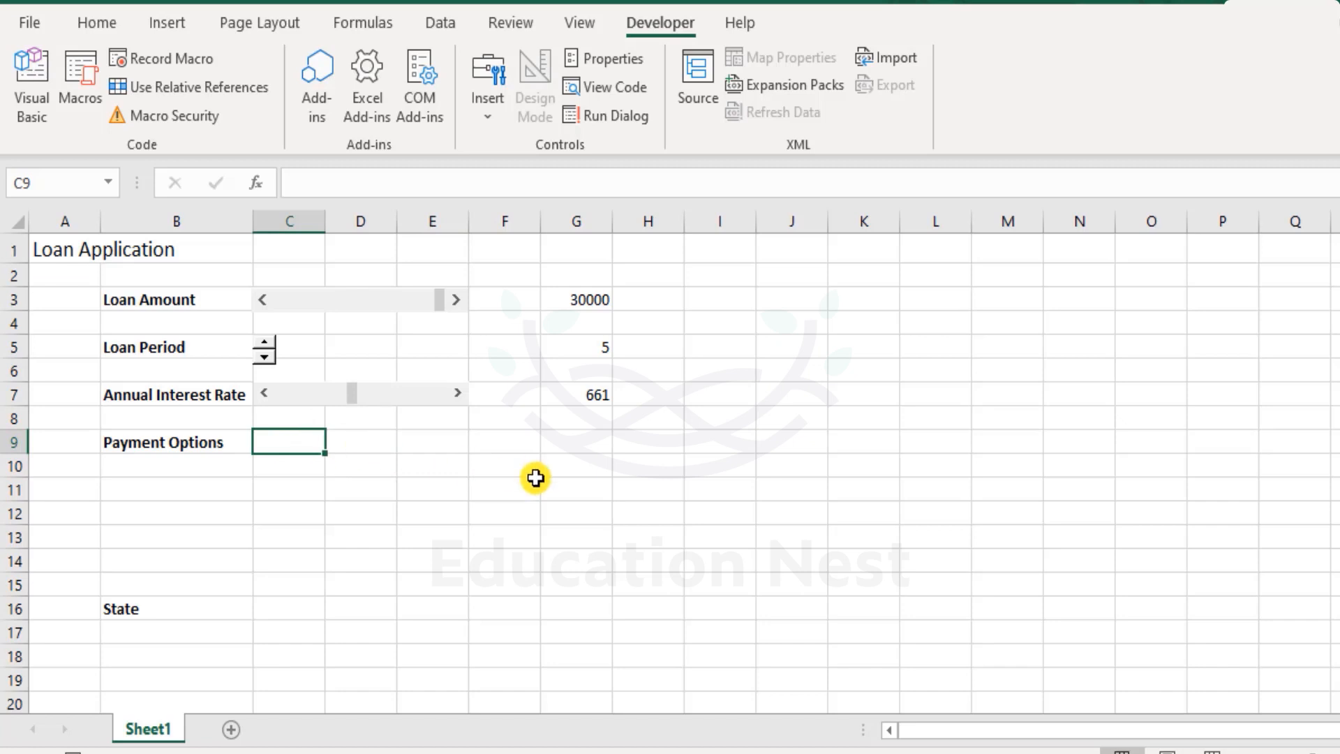
click(264, 393)
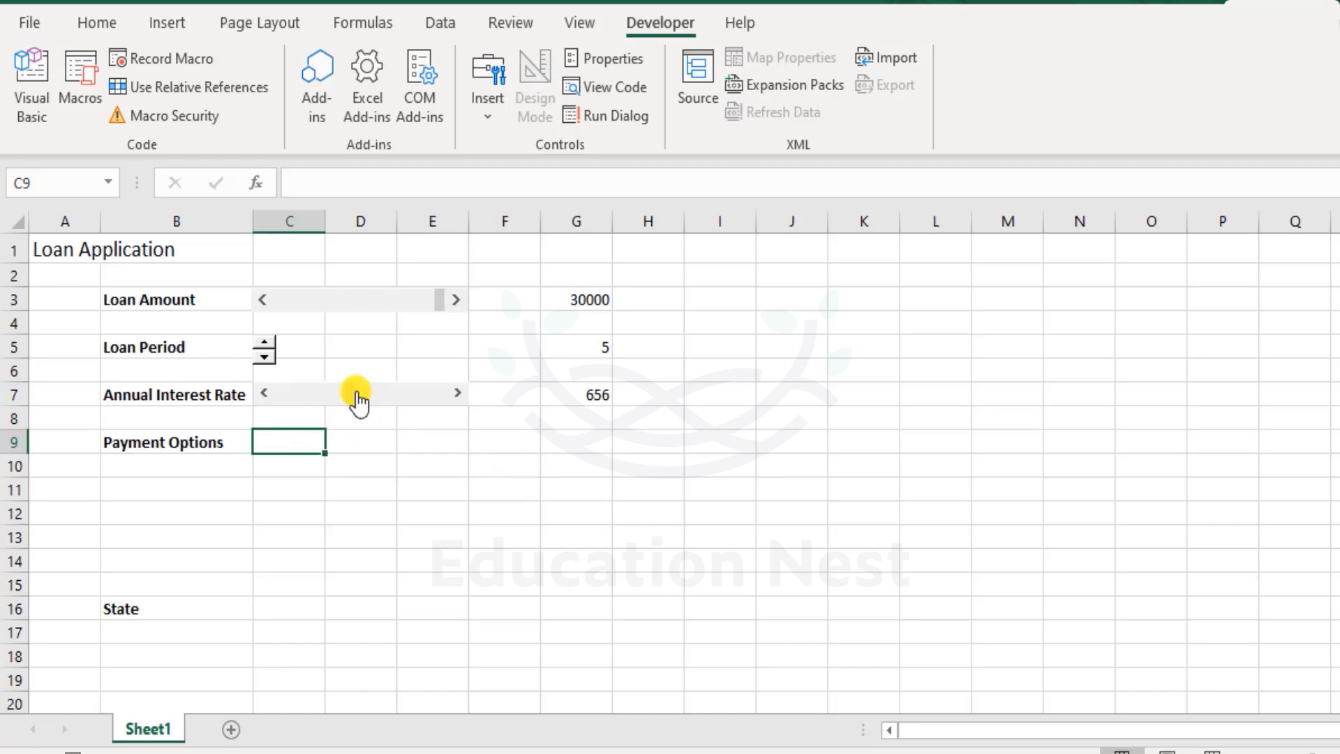
Step: Lower the Annual Interest Rate scroll bar to 600 by sliding its box and stepping it down
mouse_move(349, 398)
mouse_down()
mouse_move(272, 395)
mouse_move(389, 408)
mouse_move(345, 412)
mouse_up()
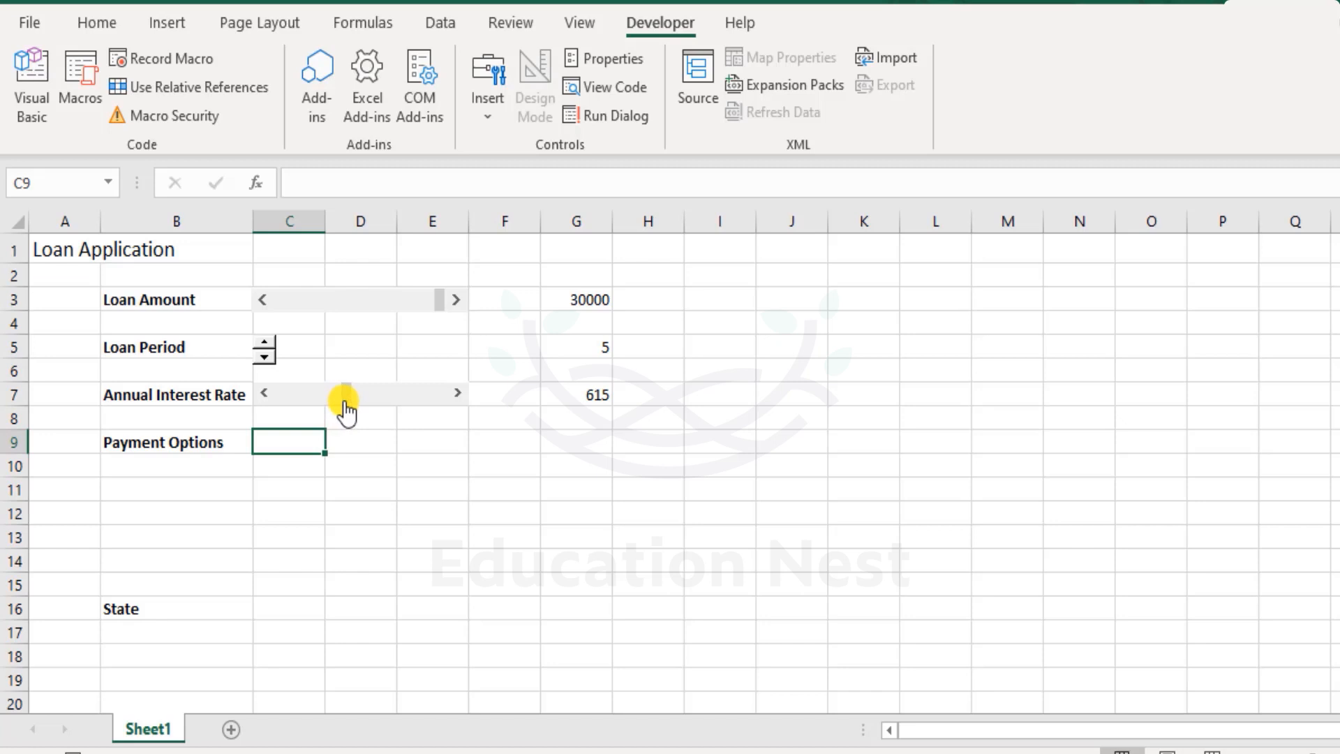
click(265, 394)
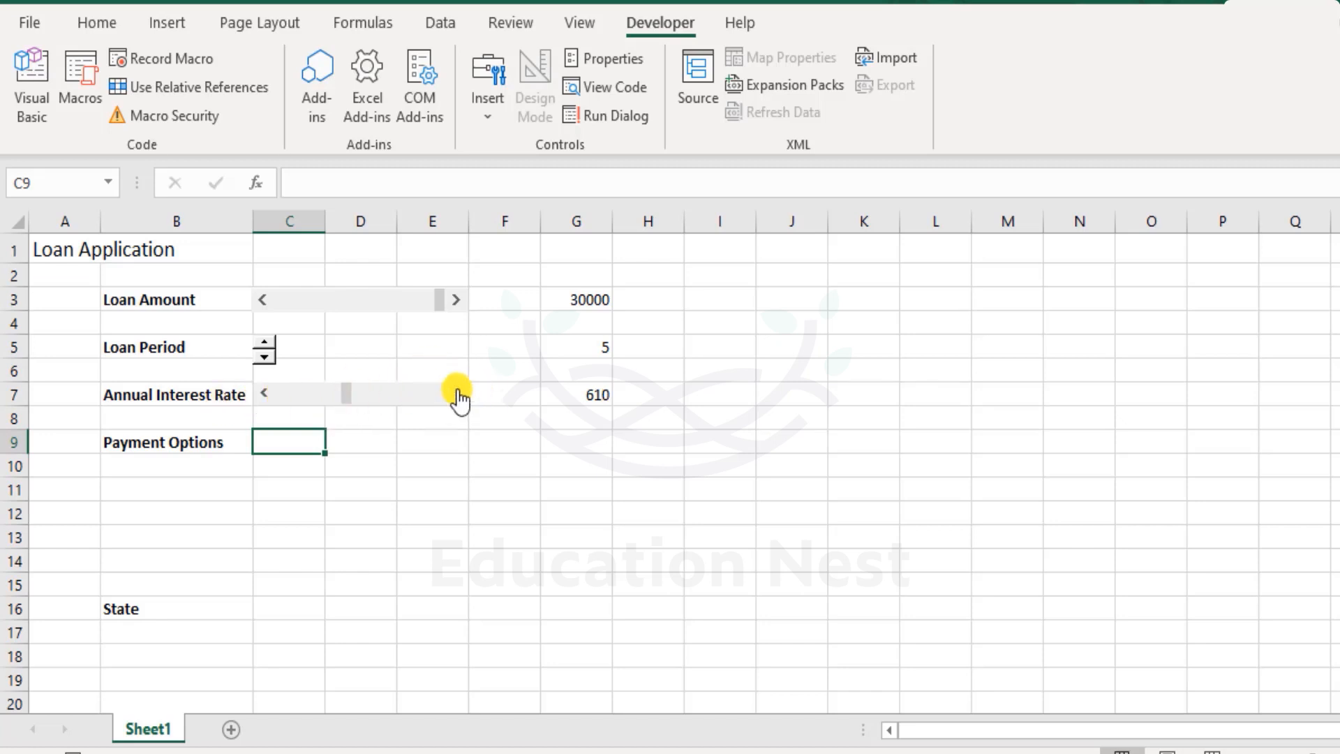
click(265, 395)
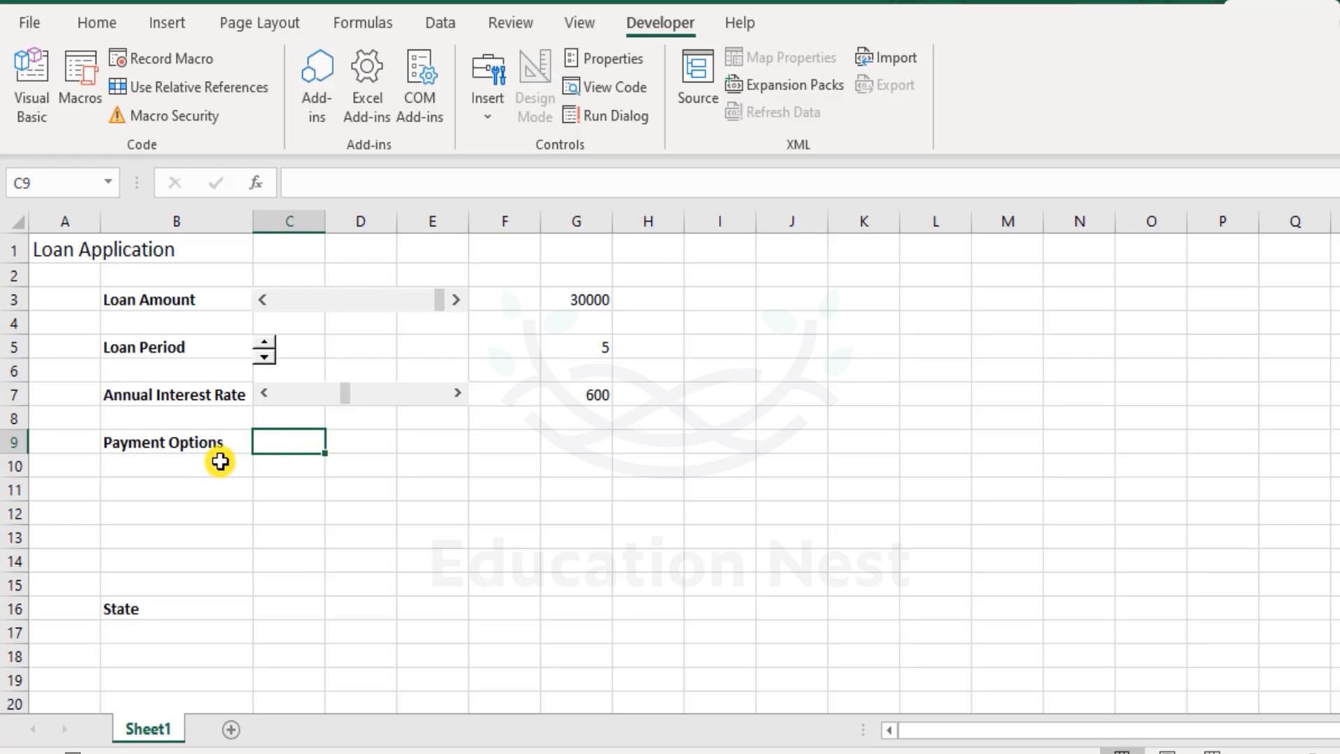
Step: Insert an option button form control spanning C9 to E9 beside the Payment Options label
click(302, 462)
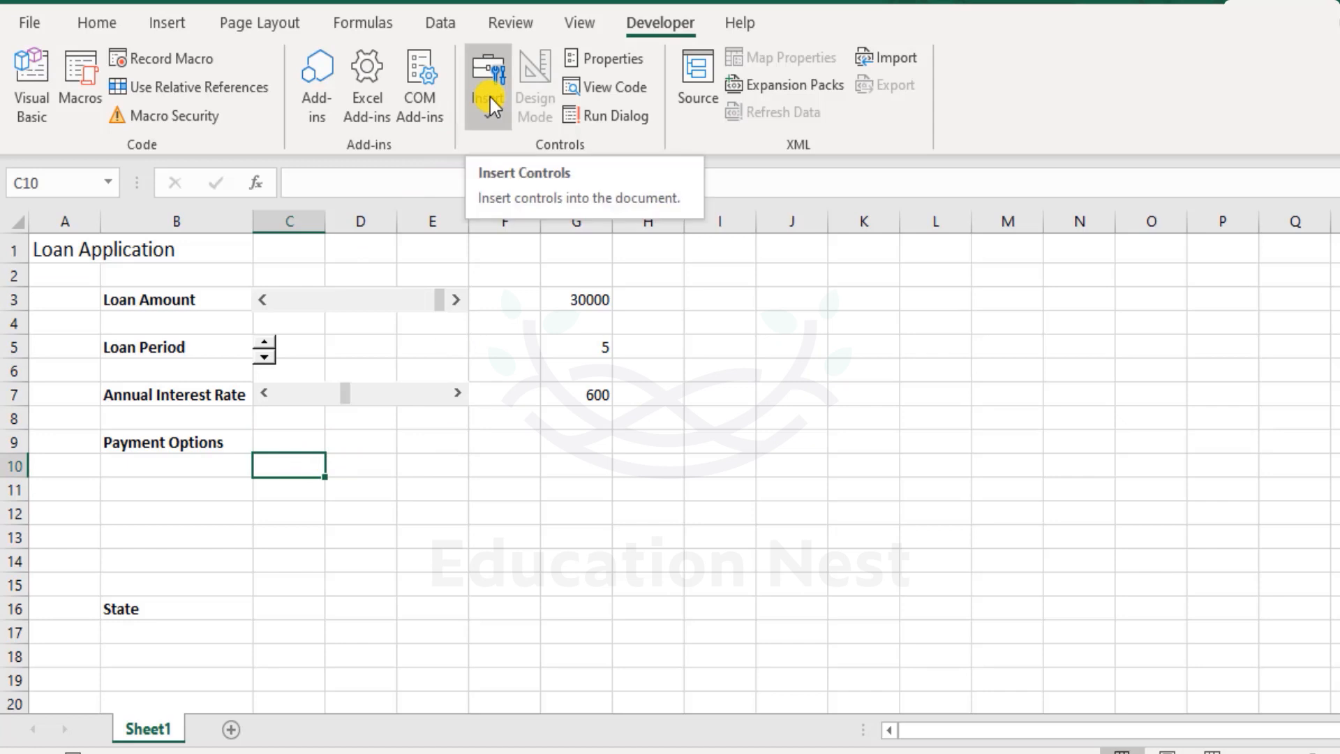
click(306, 439)
click(321, 518)
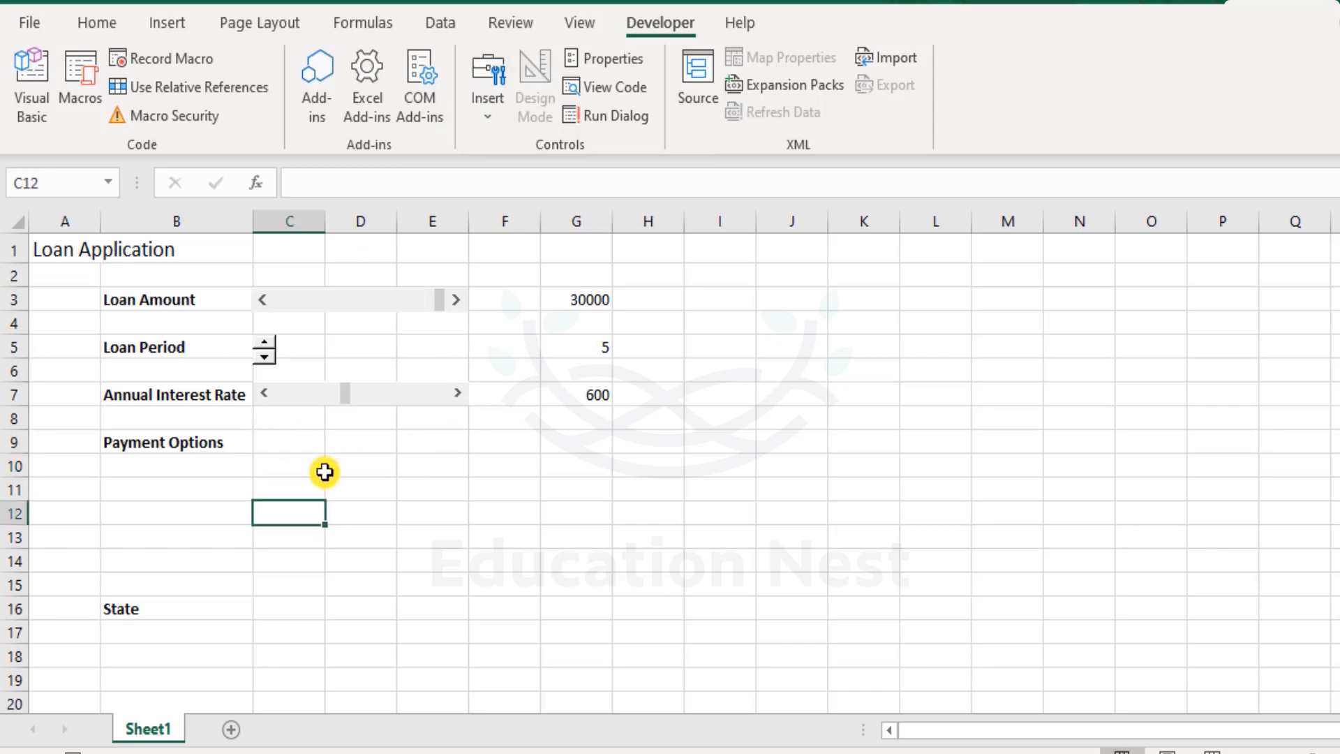
click(488, 88)
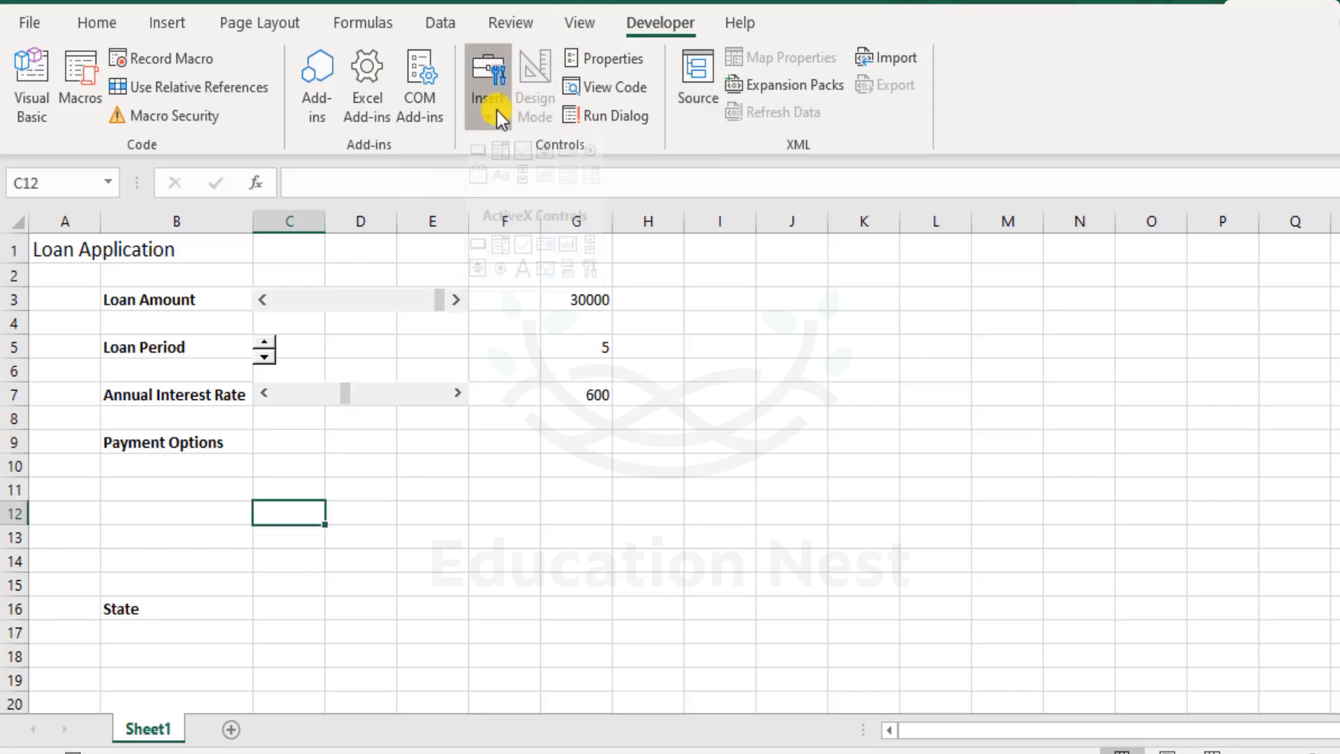
click(585, 180)
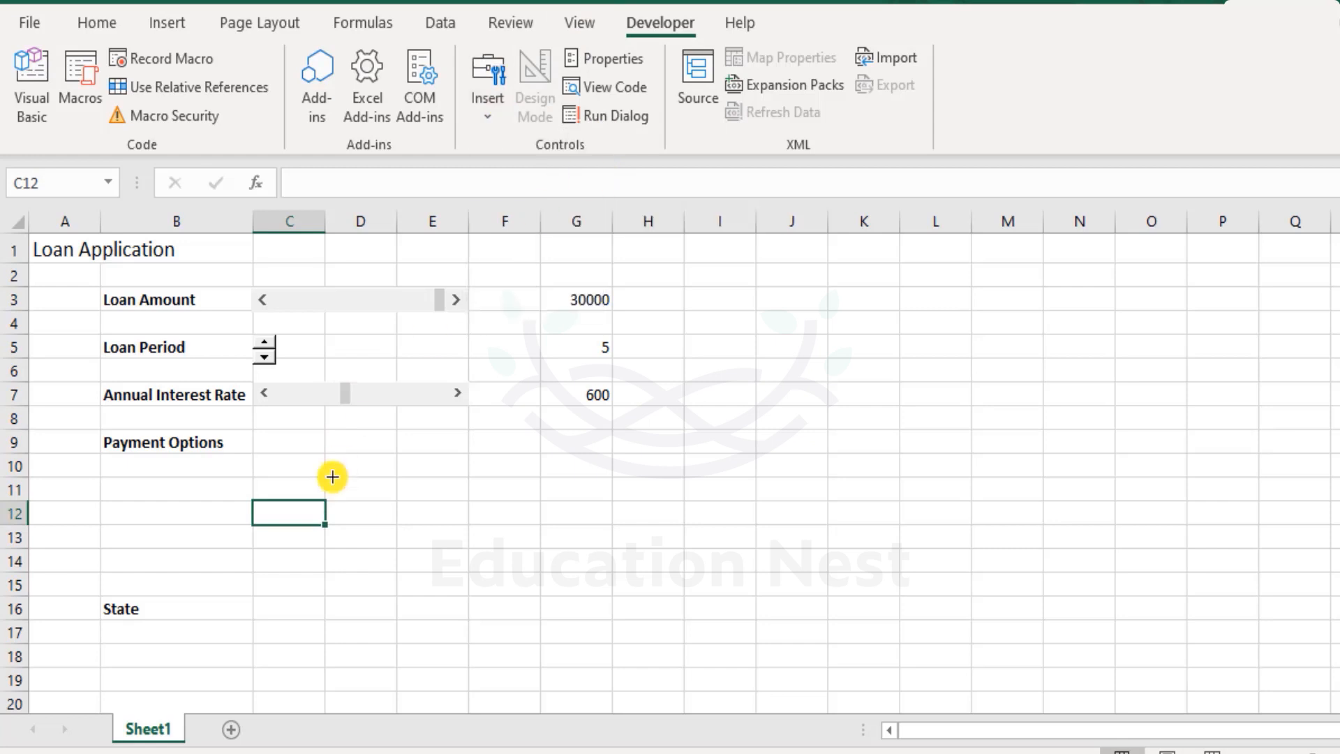
drag(255, 443, 467, 434)
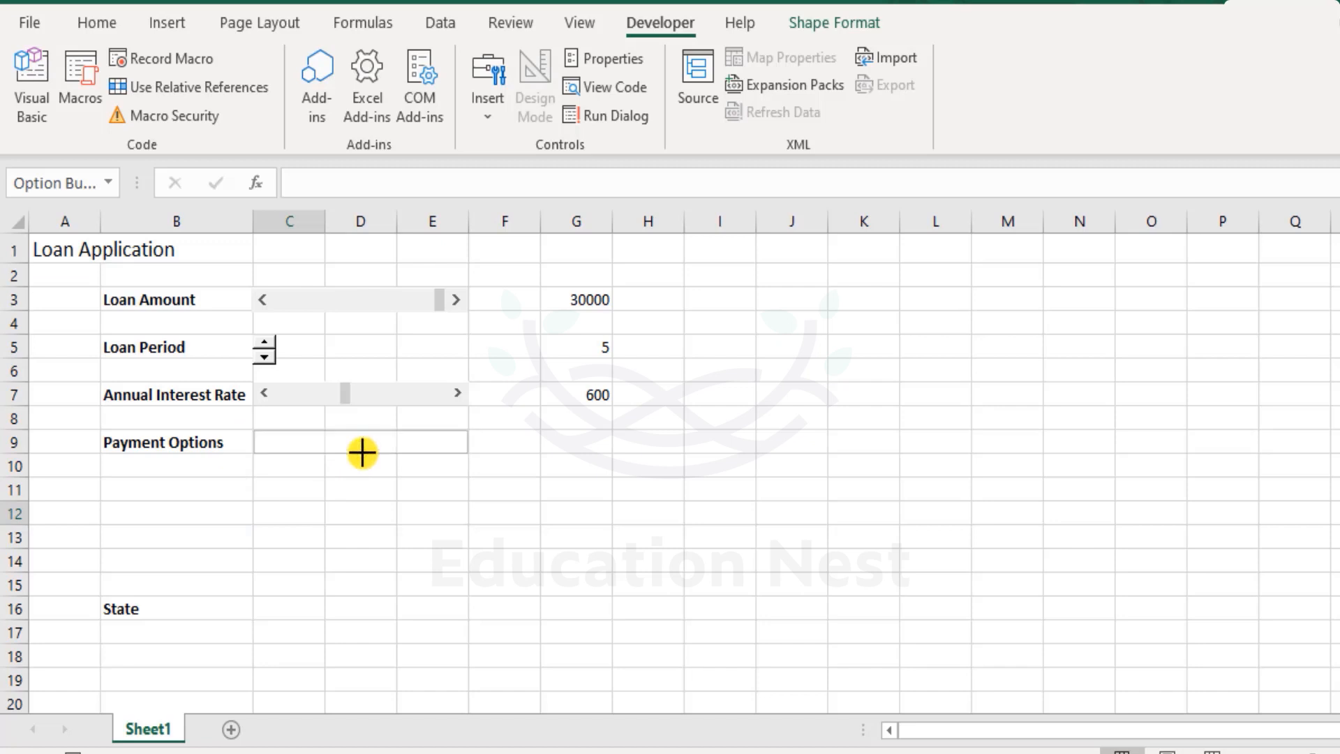
Step: Replace the new option button's caption with Monthly
click(300, 442)
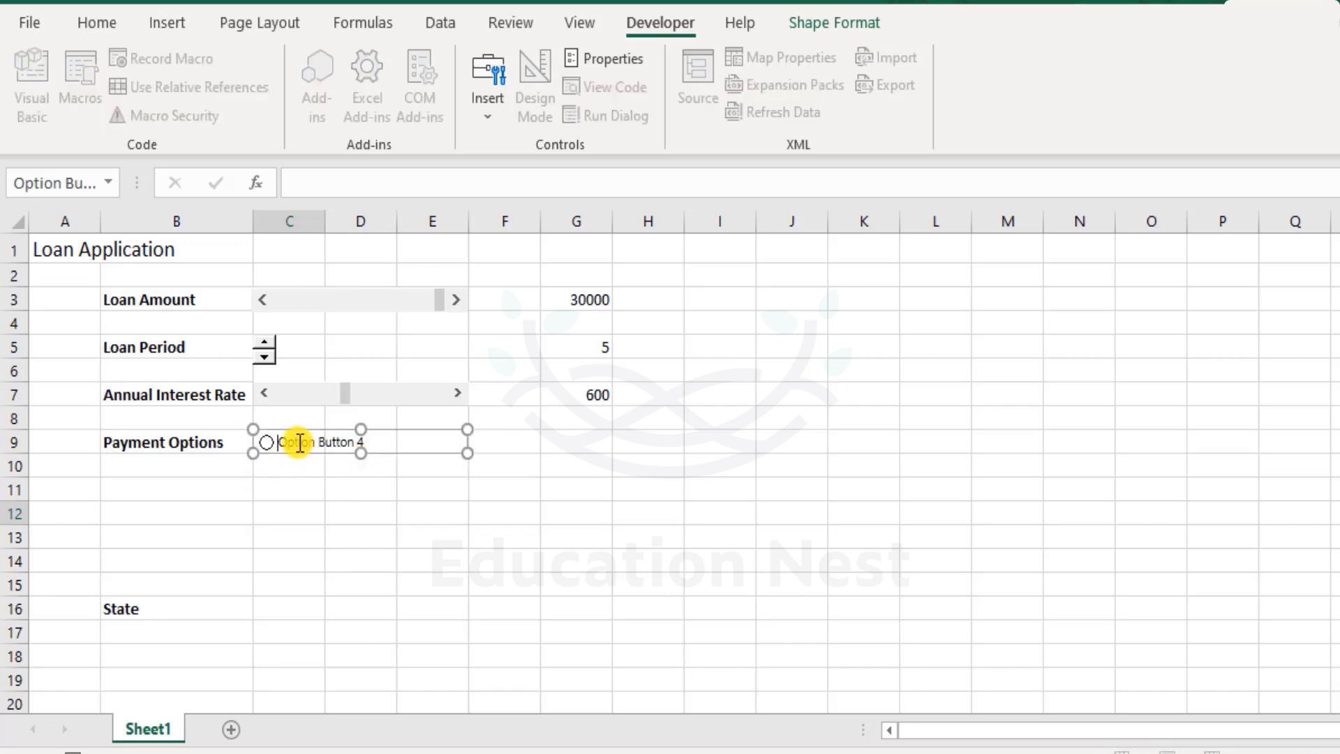
mouse_move(280, 442)
mouse_down()
mouse_move(457, 434)
mouse_move(403, 439)
mouse_up()
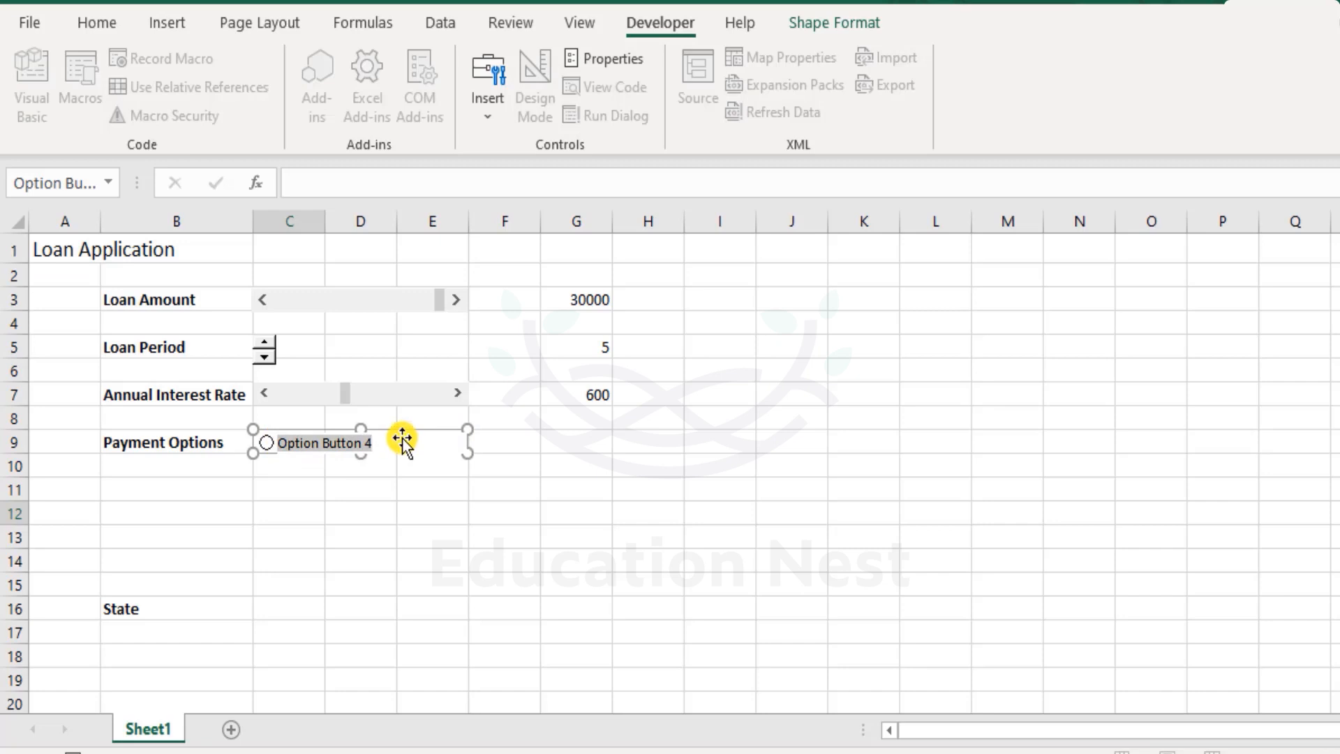
text(Monthly)
click(288, 513)
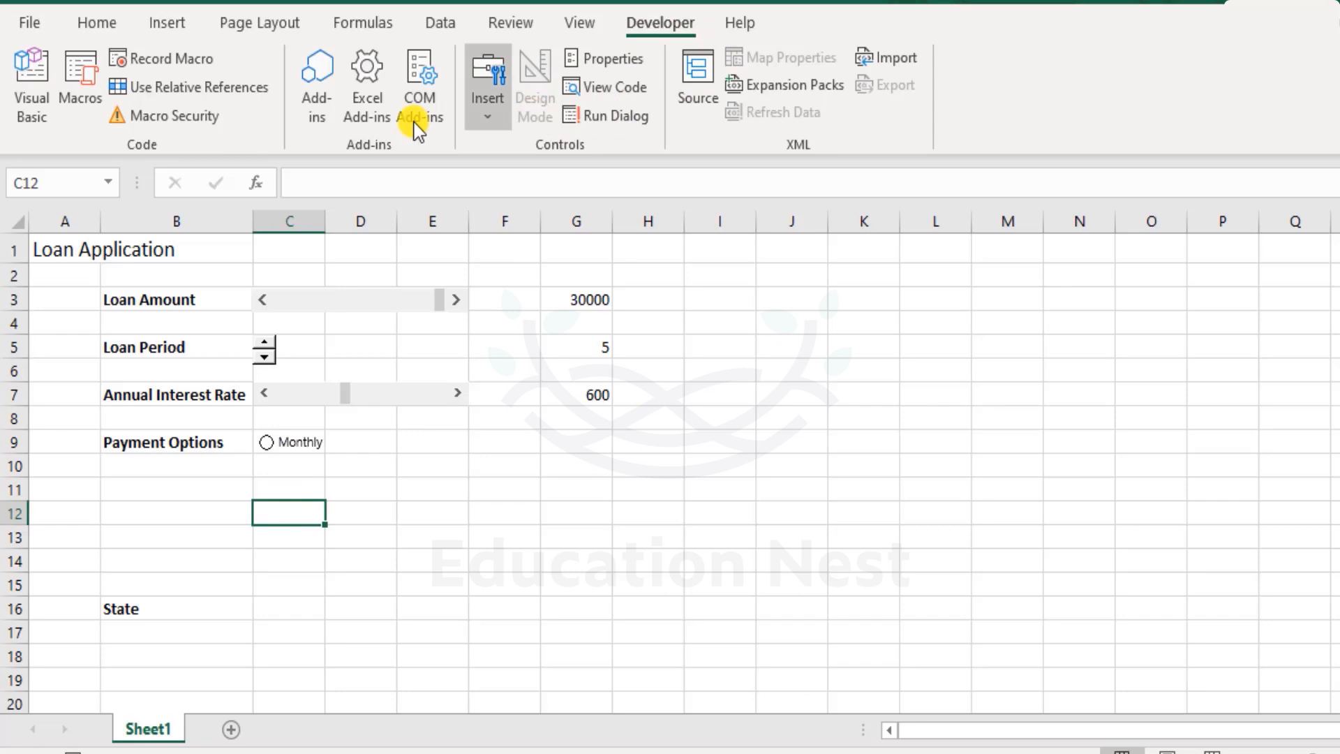
Step: Duplicate the Monthly option button and align the copy directly beneath it in row 10, spanning columns C to E
click(504, 106)
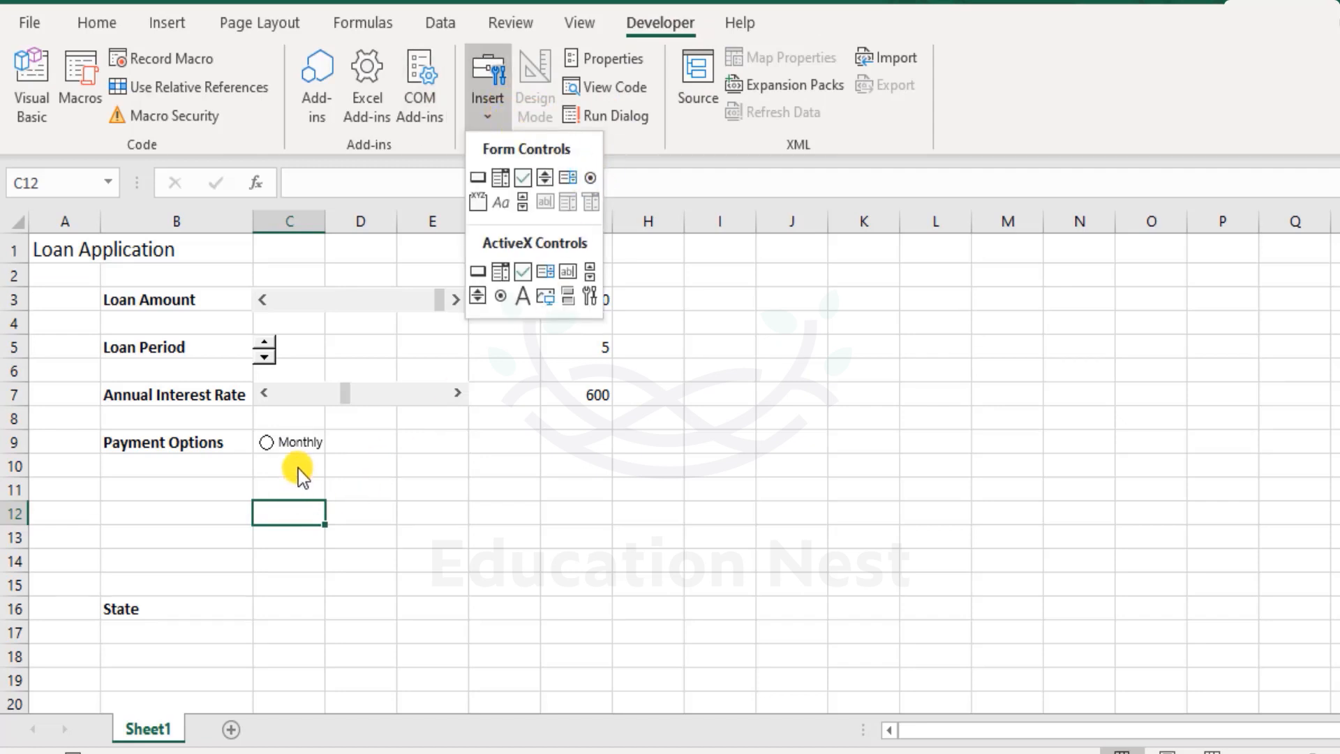
right_click(310, 439)
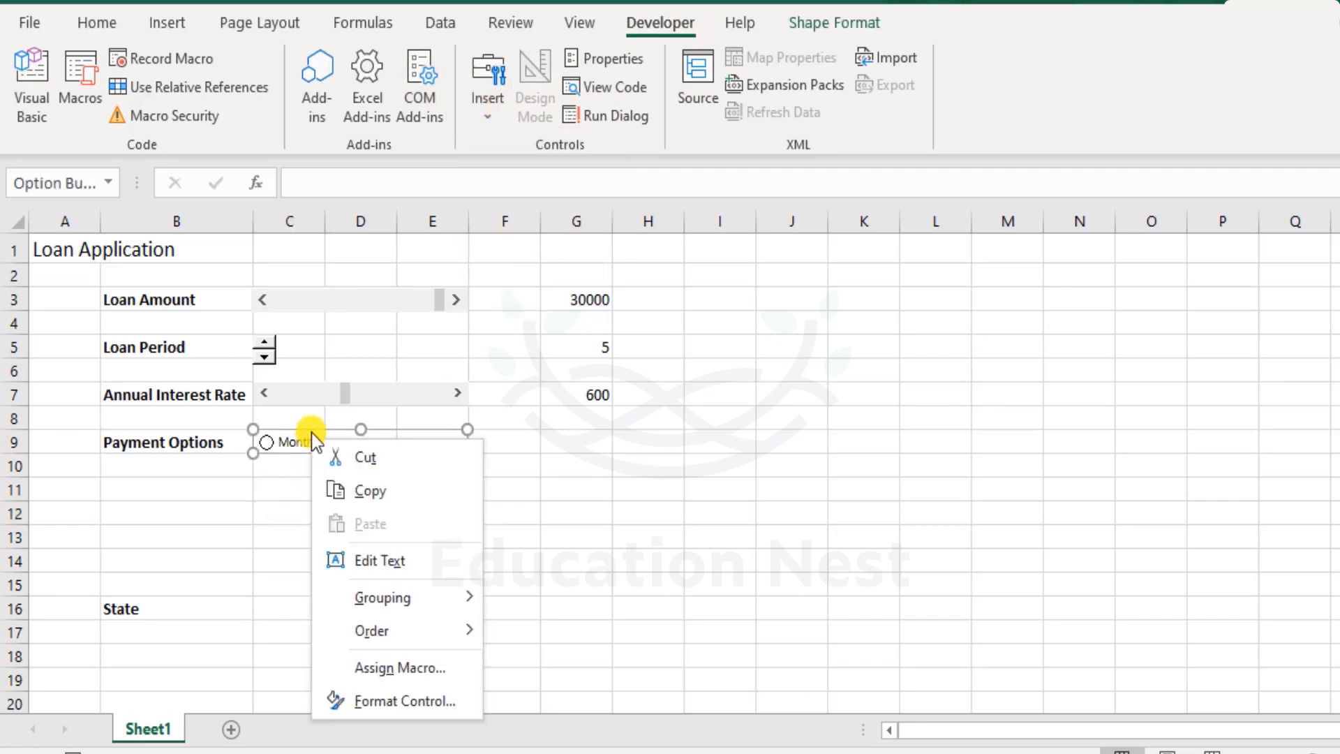
key(Escape)
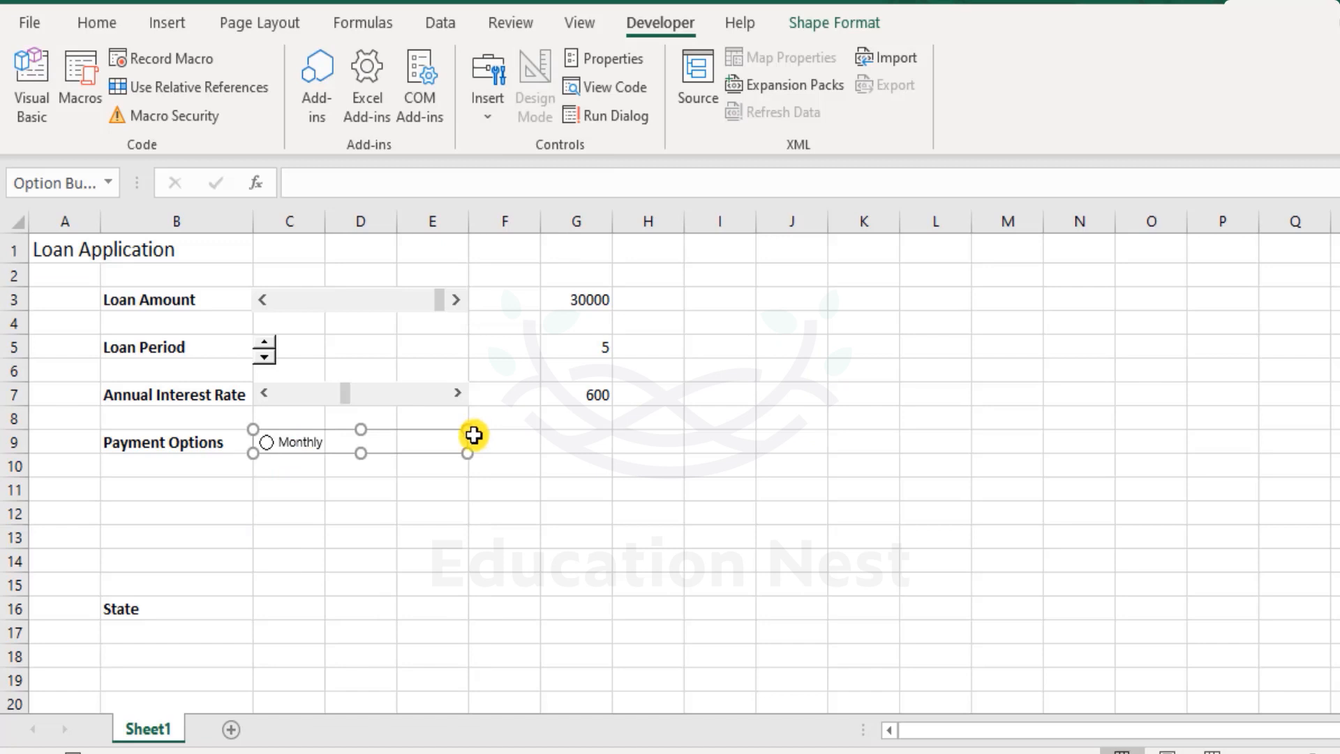
click(337, 511)
key(ctrl+v)
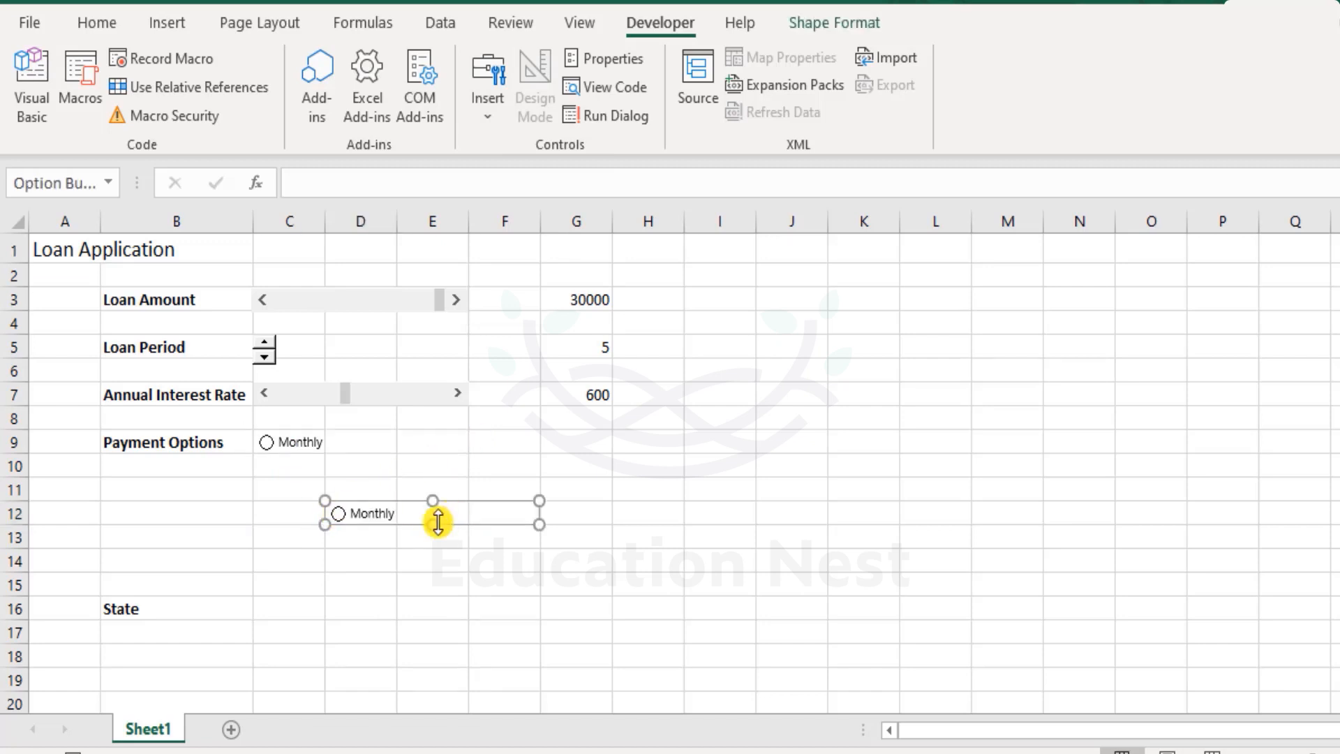
drag(458, 521, 389, 475)
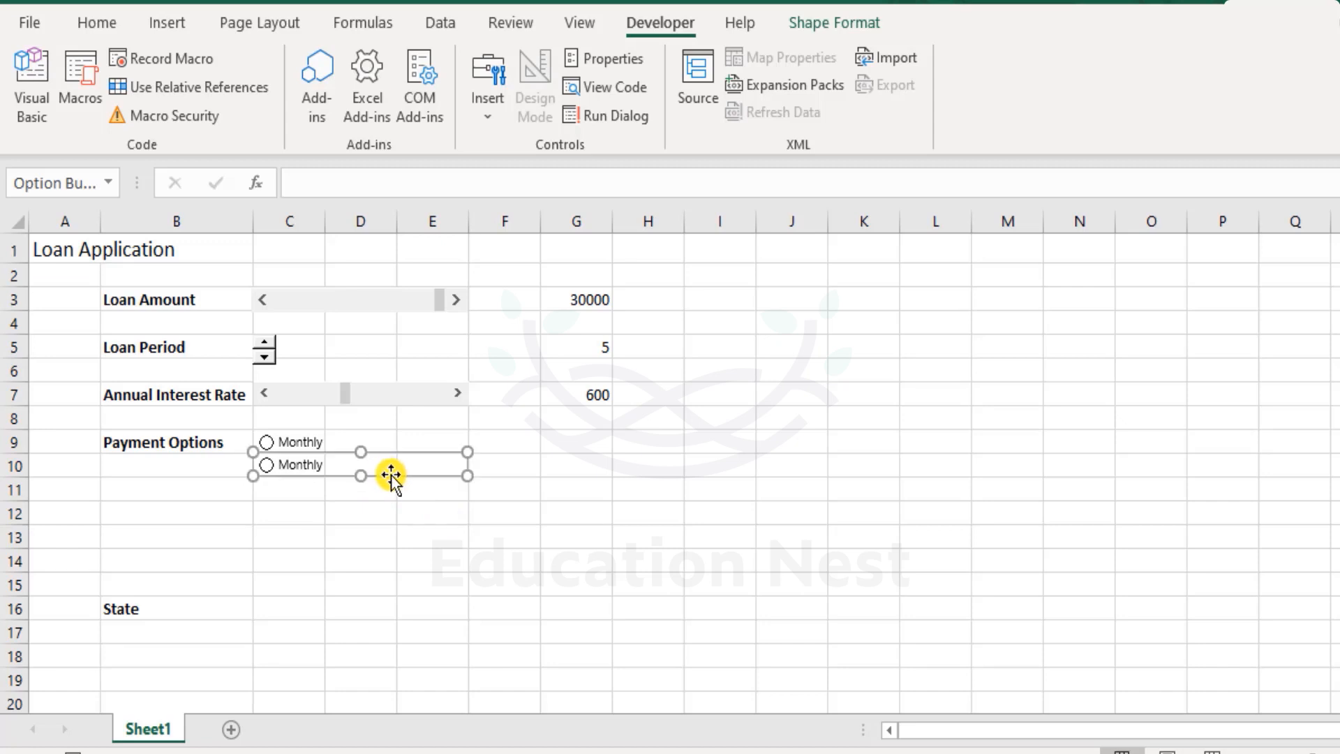
key(Down)
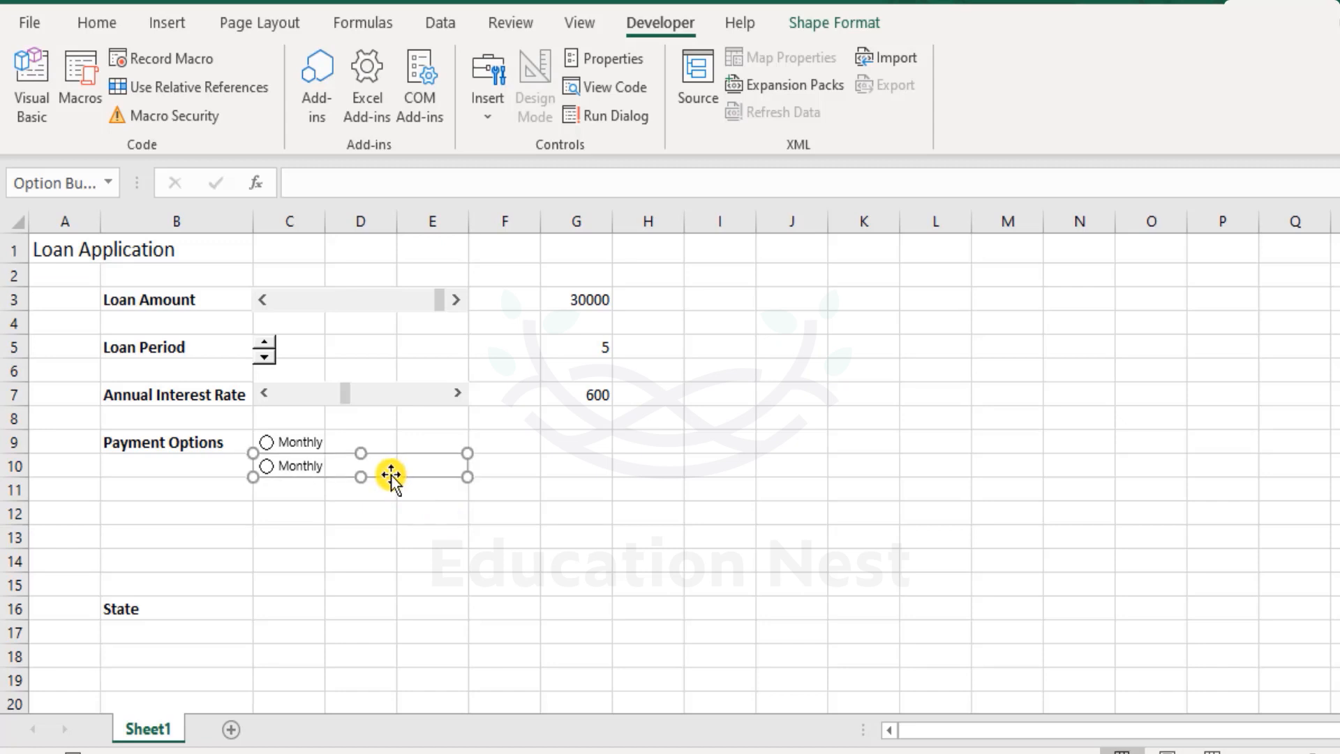
Step: Change the row 10 option button's caption to Bi-Monthly
click(301, 465)
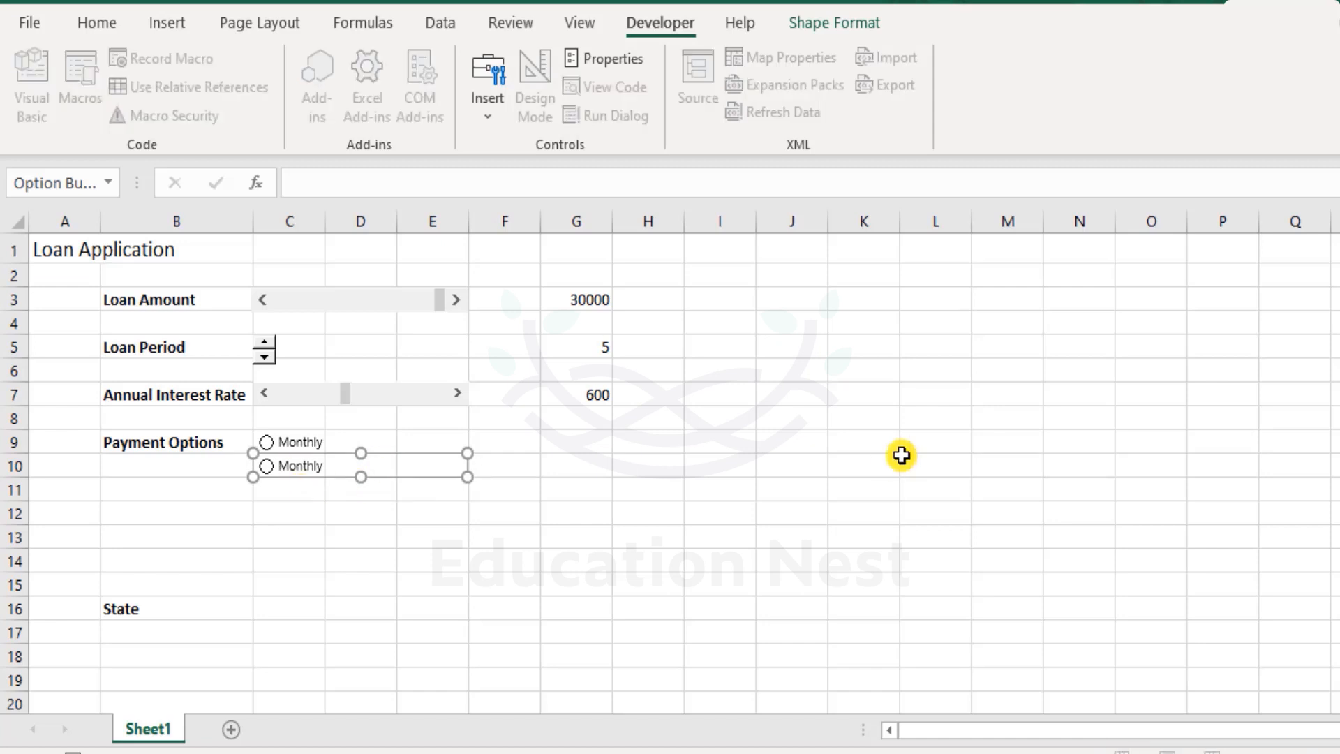
text(Bi-)
click(635, 536)
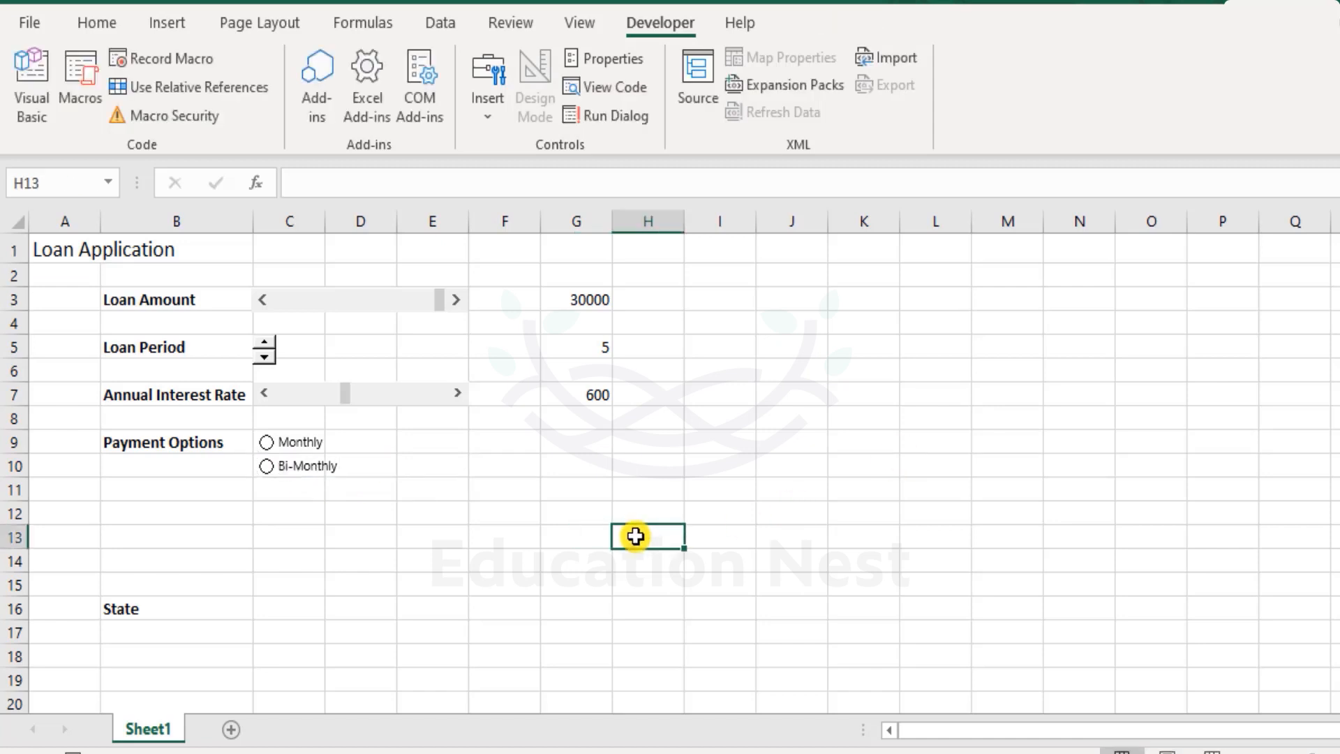
right_click(376, 434)
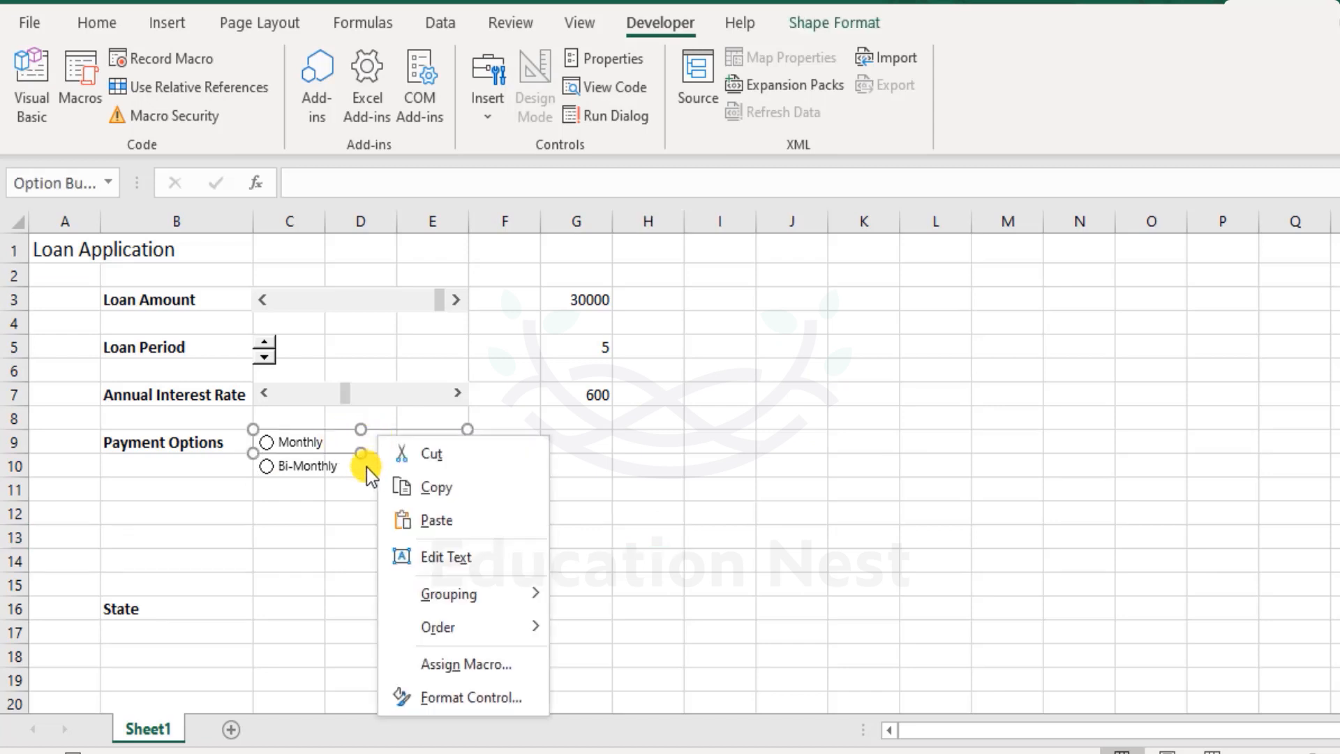
ctrl+right_click(366, 466)
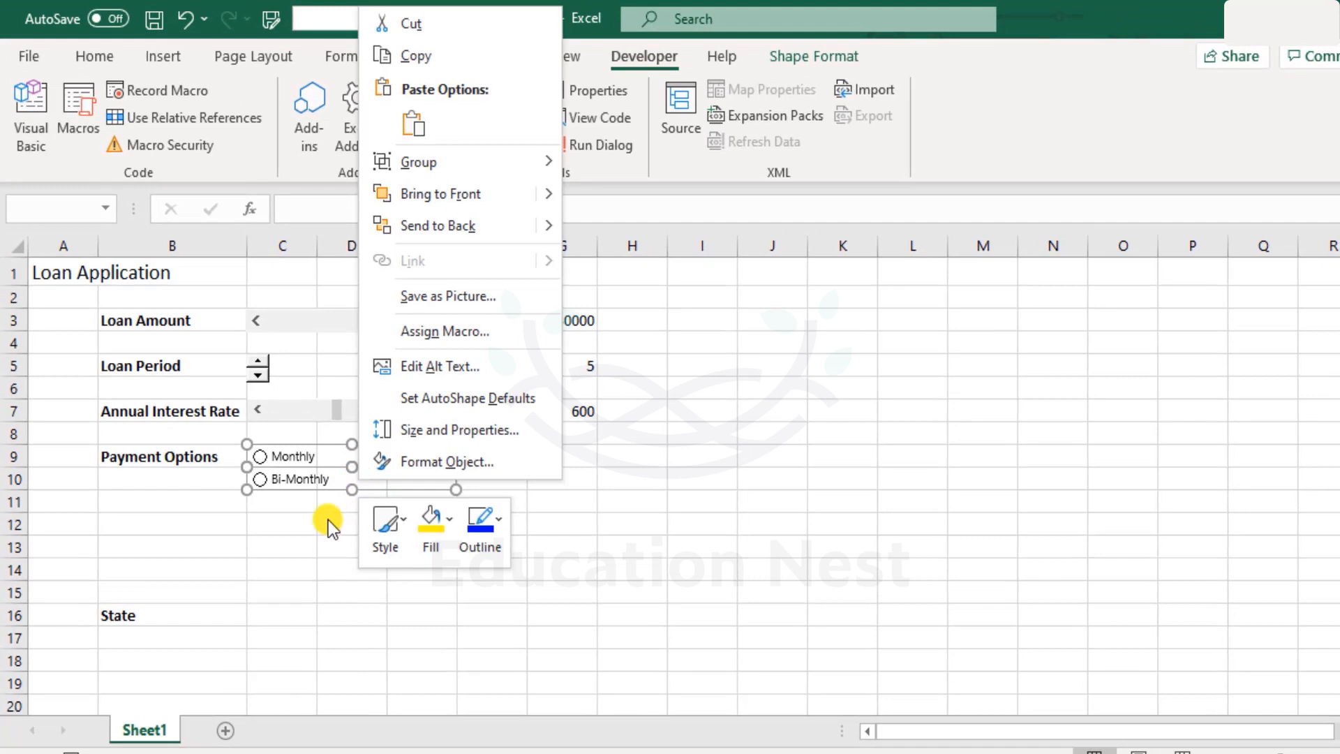
key(Escape)
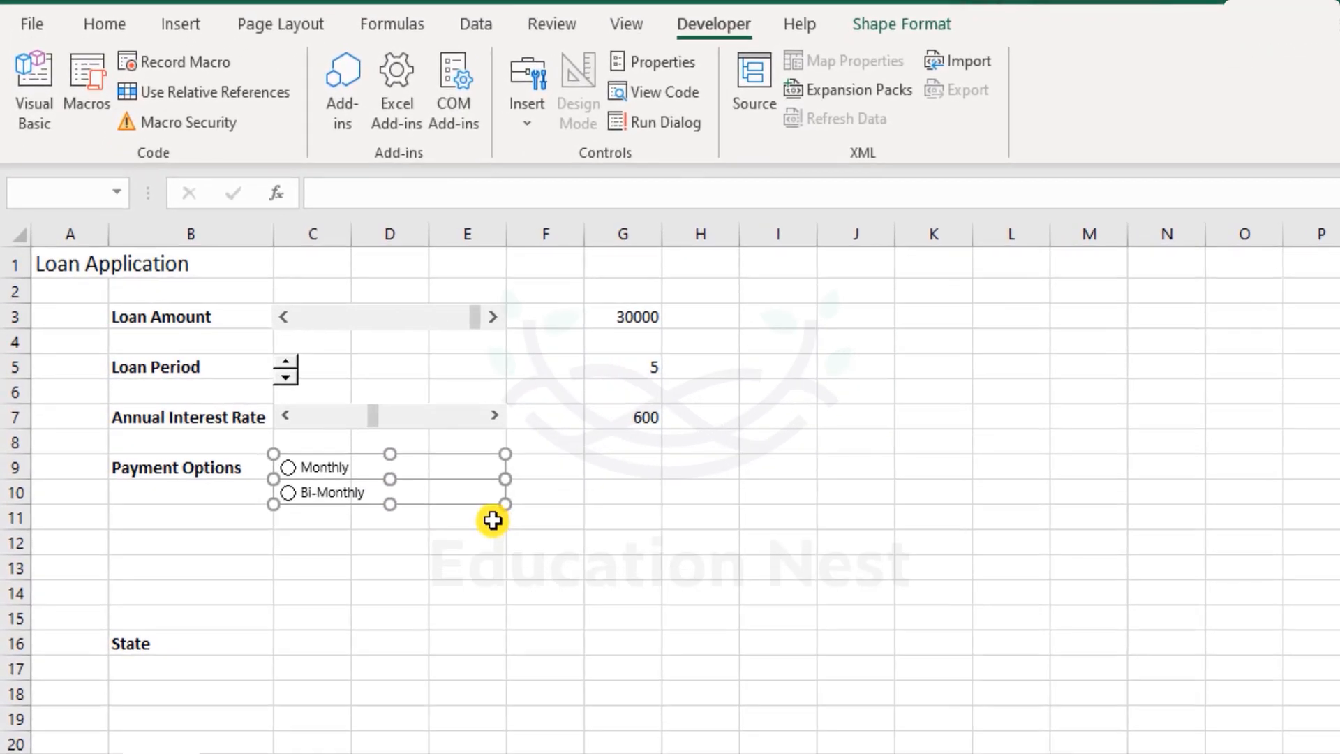
click(448, 505)
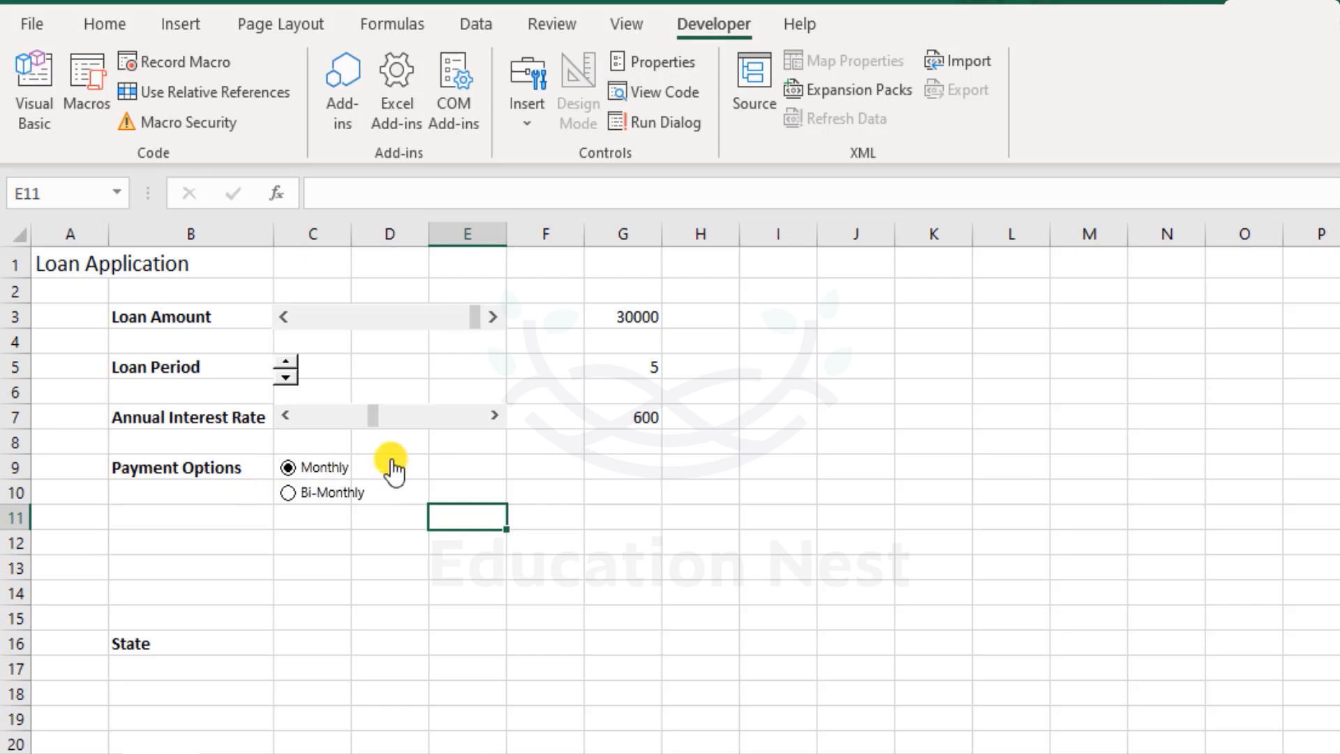
Step: Copy the Monthly and Bi-Monthly option buttons together and paste the pair starting at cell C12
right_click(372, 494)
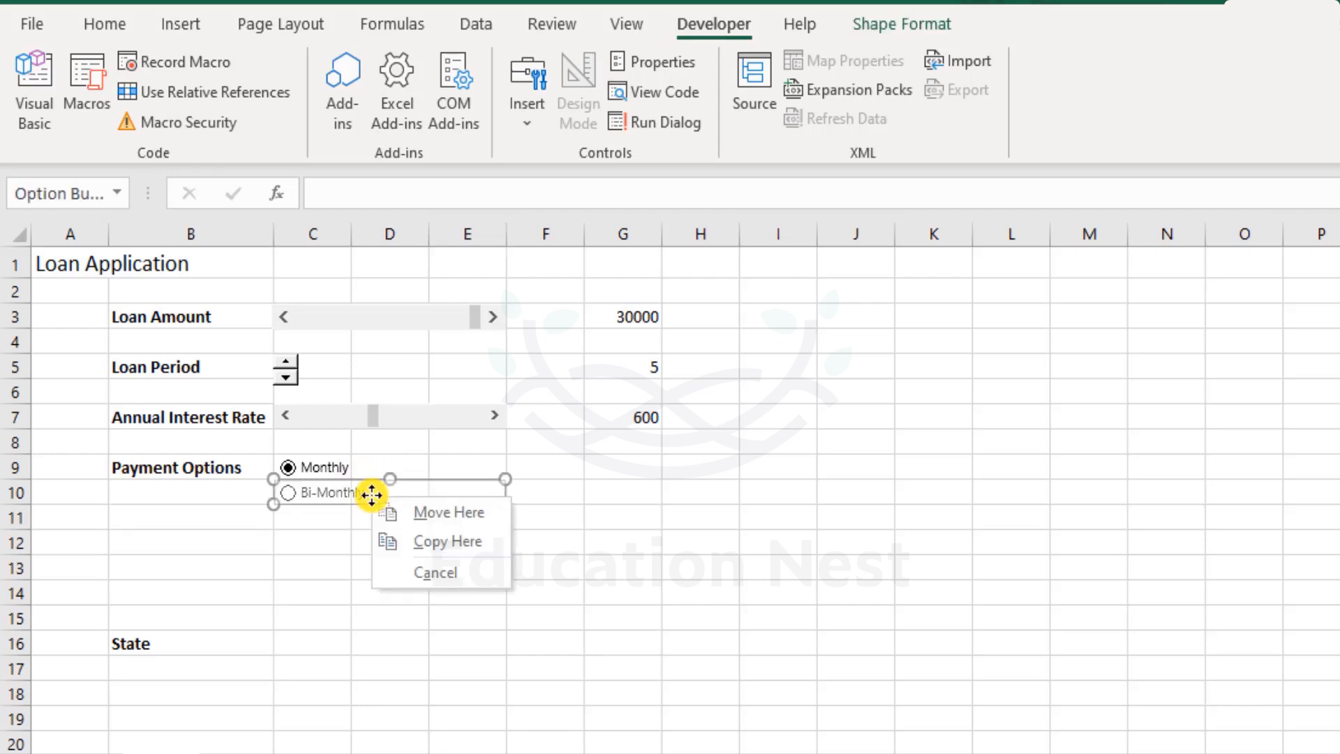
right_click(361, 491)
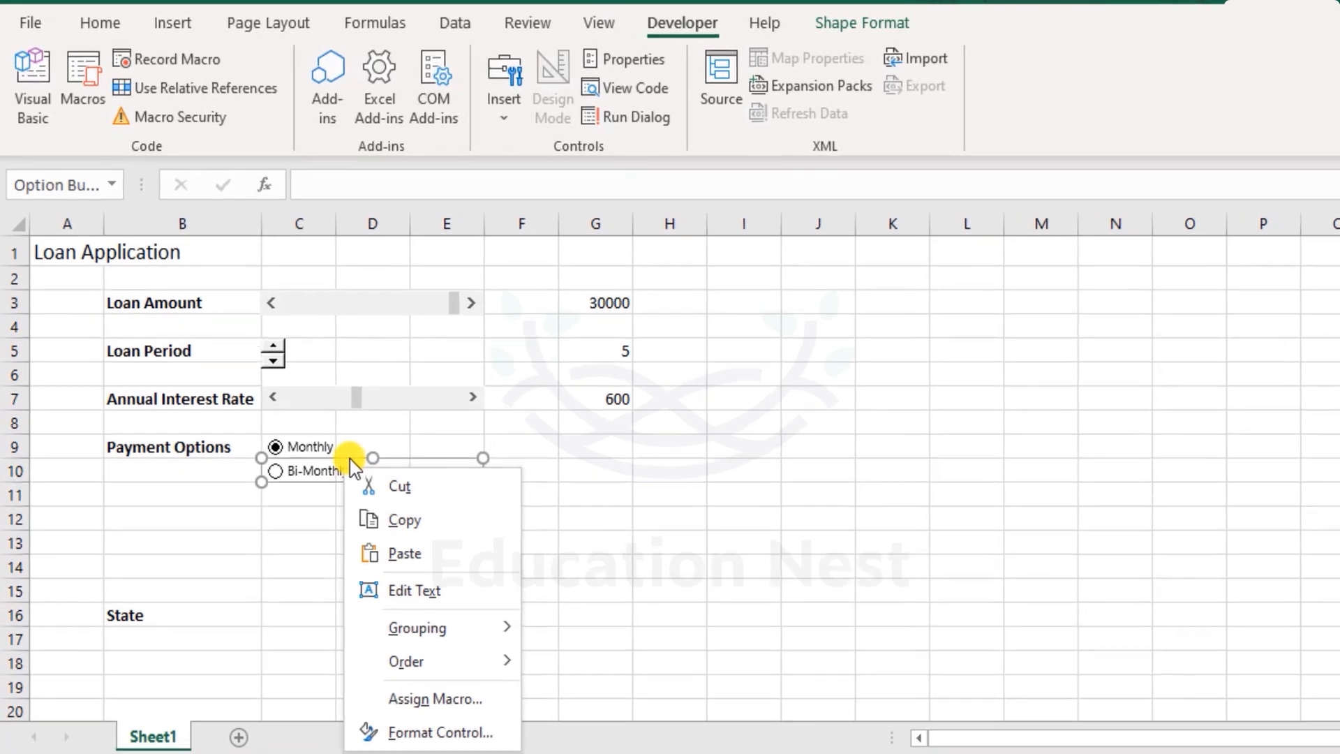
key(Escape)
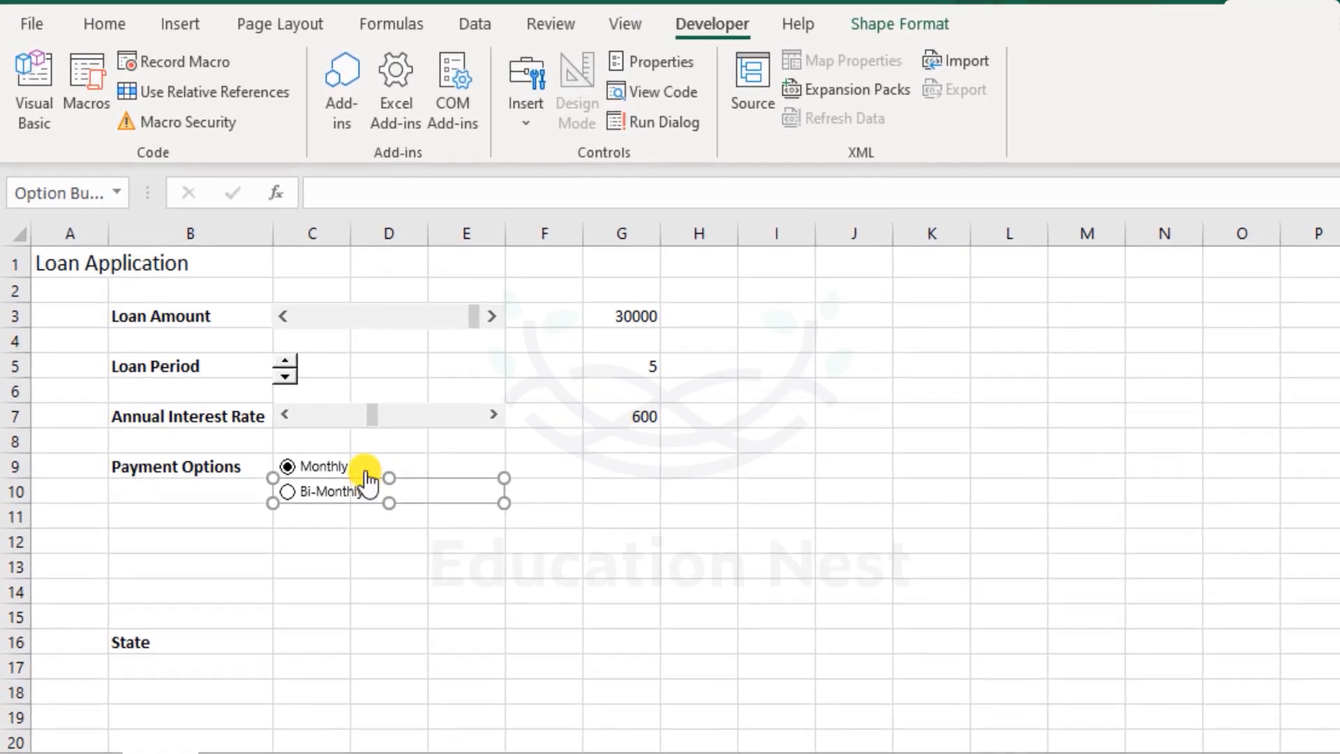
ctrl+click(356, 459)
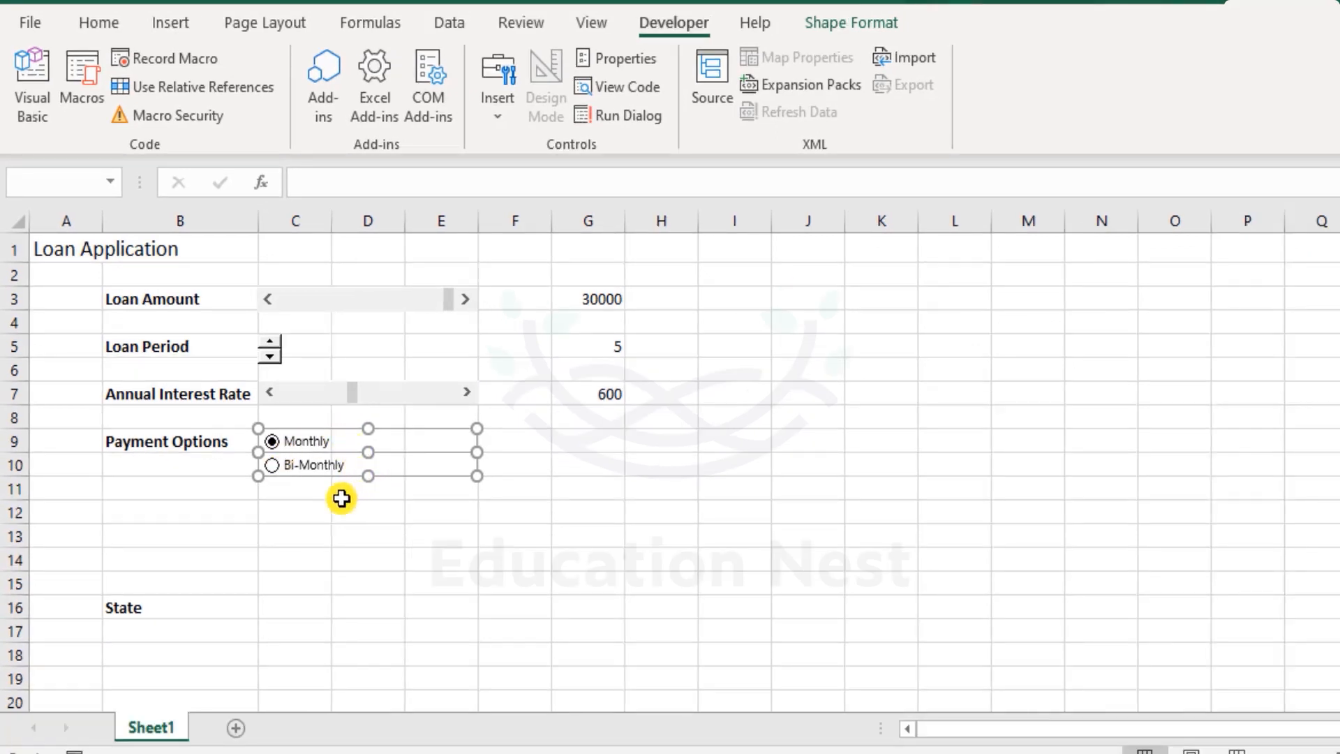
click(261, 514)
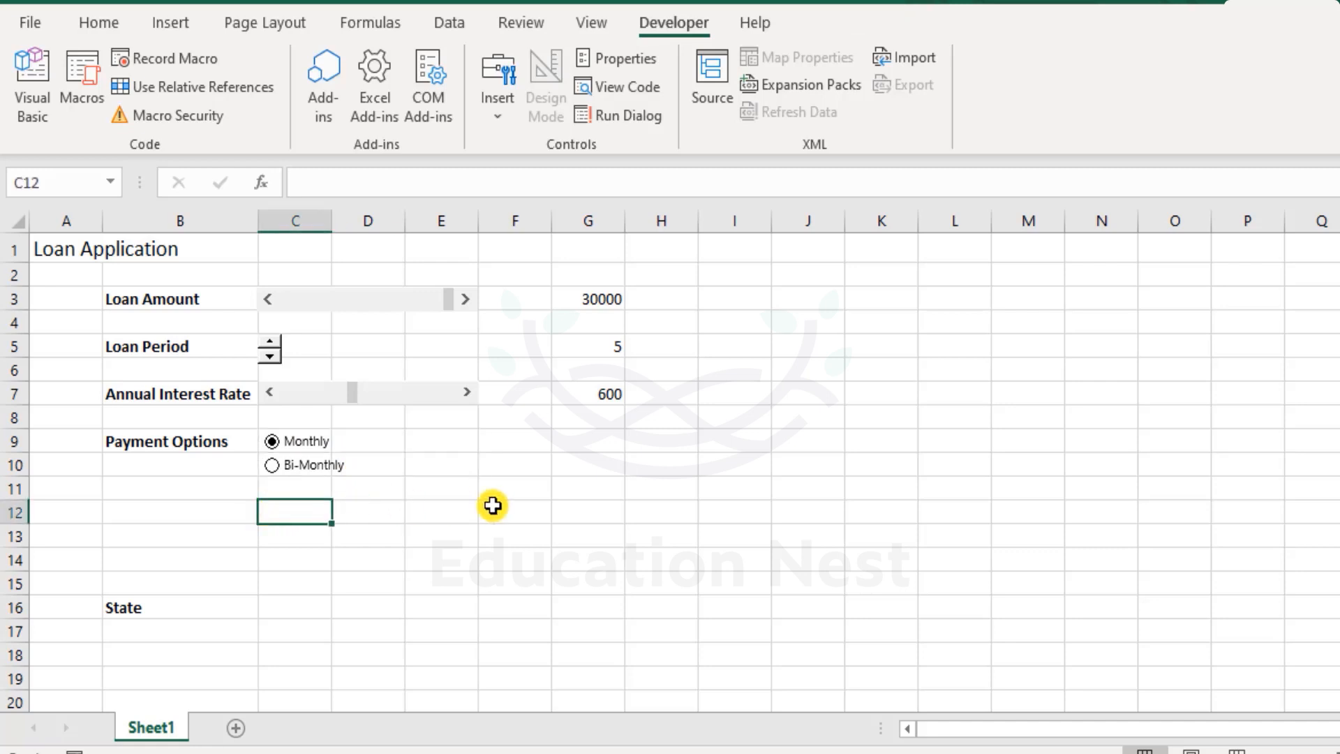
key(ctrl+v)
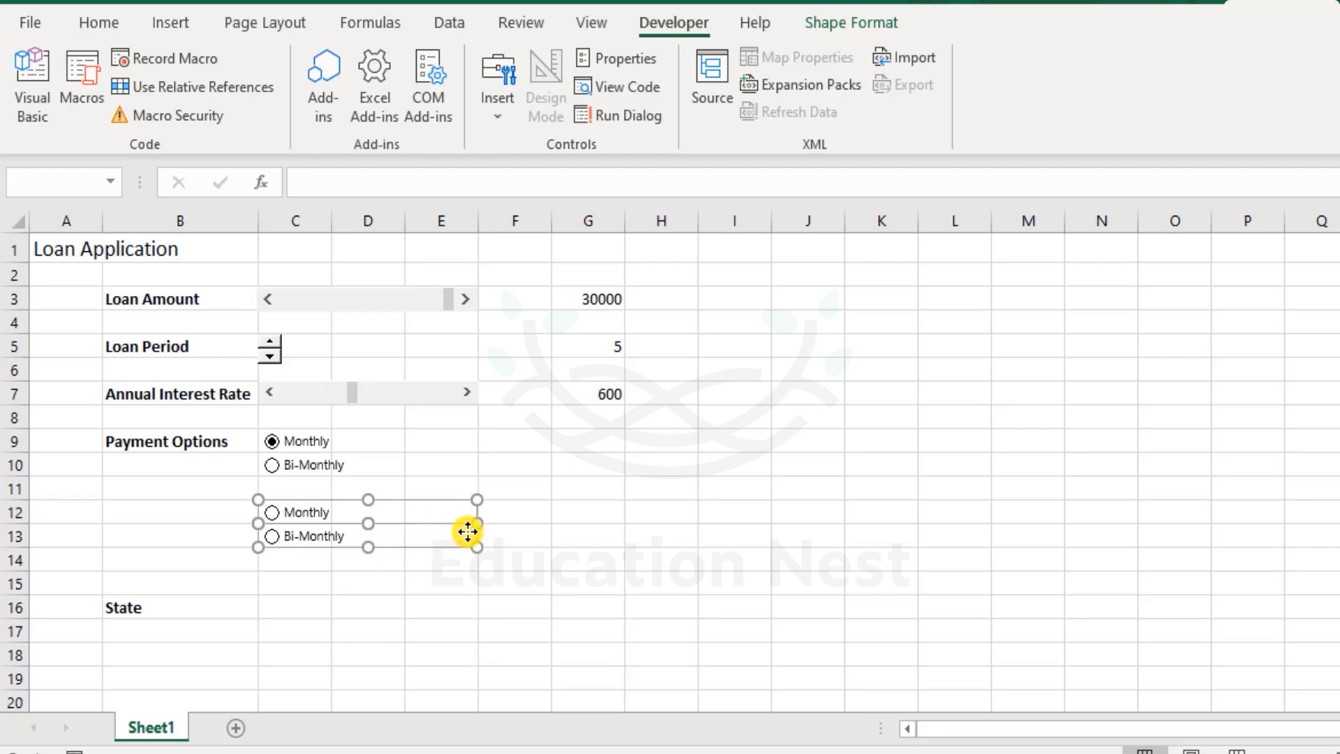
Step: Nudge the pasted pair of option buttons up into rows 11 and 12, directly below the original pair
key(Up)
key(Up)
key(Up)
key(Up)
key(Up)
key(Up)
key(Up)
key(Up)
key(Up)
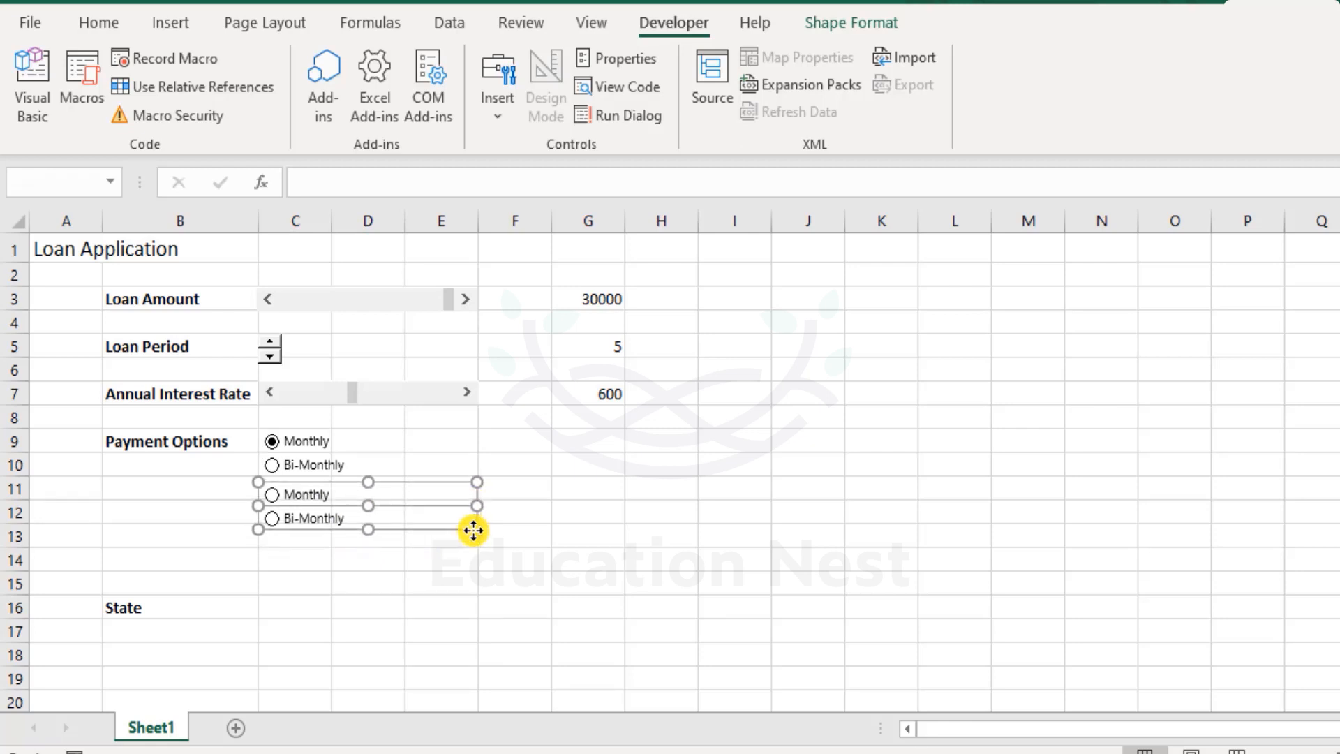
key(Up)
key(Up)
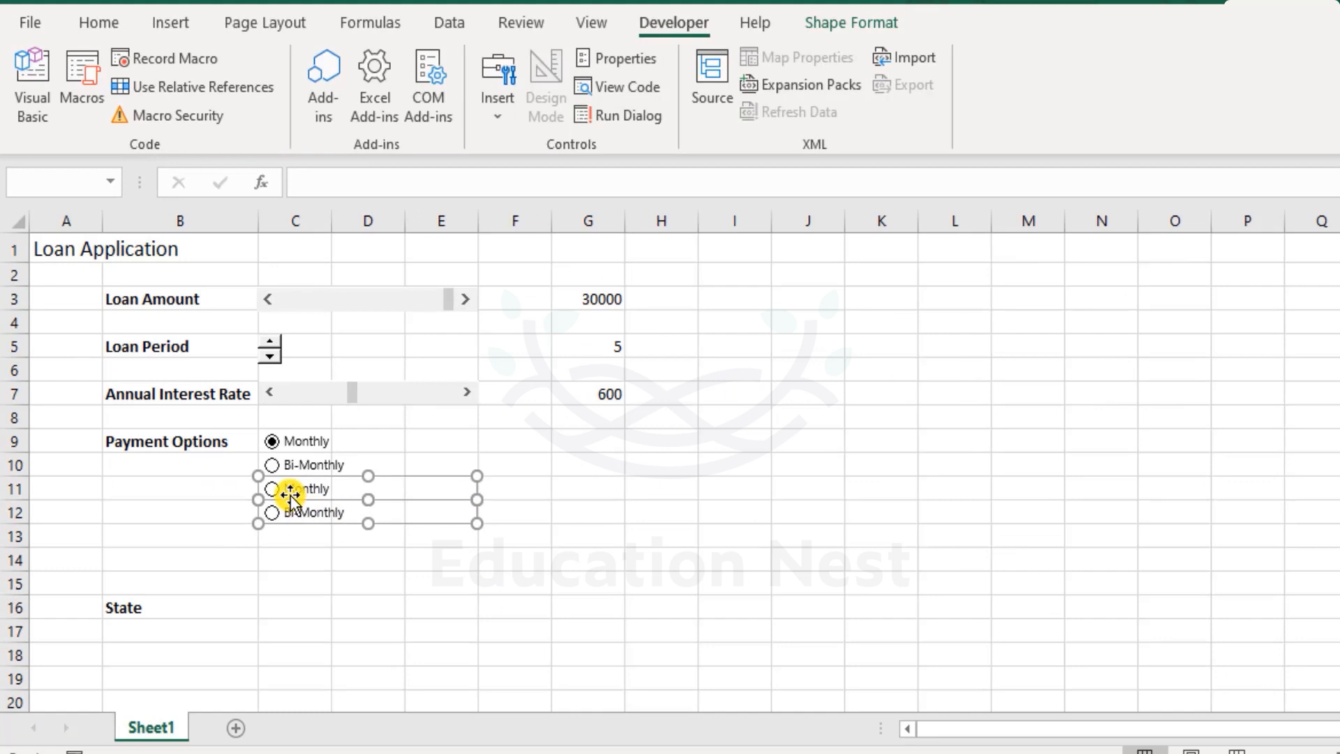
click(429, 584)
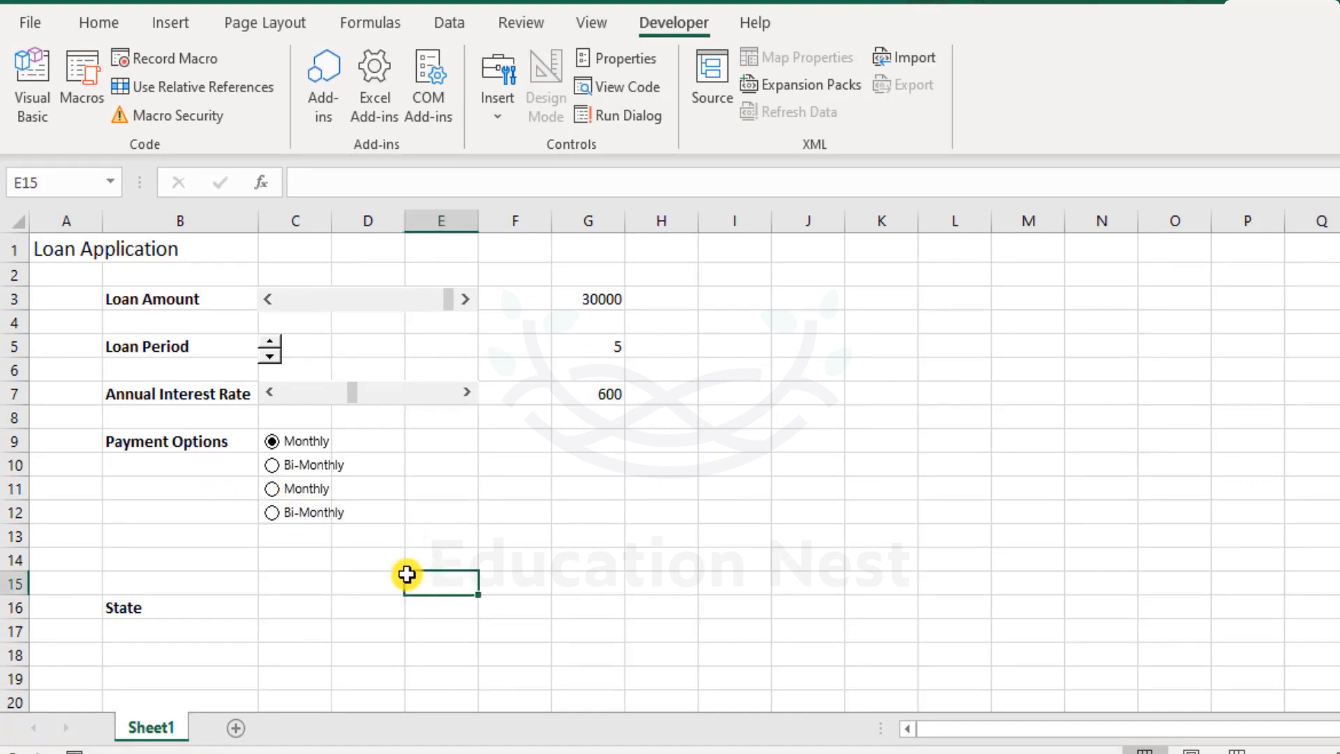
Step: Change the row 11 option button's caption to Quarterly
right_click(319, 487)
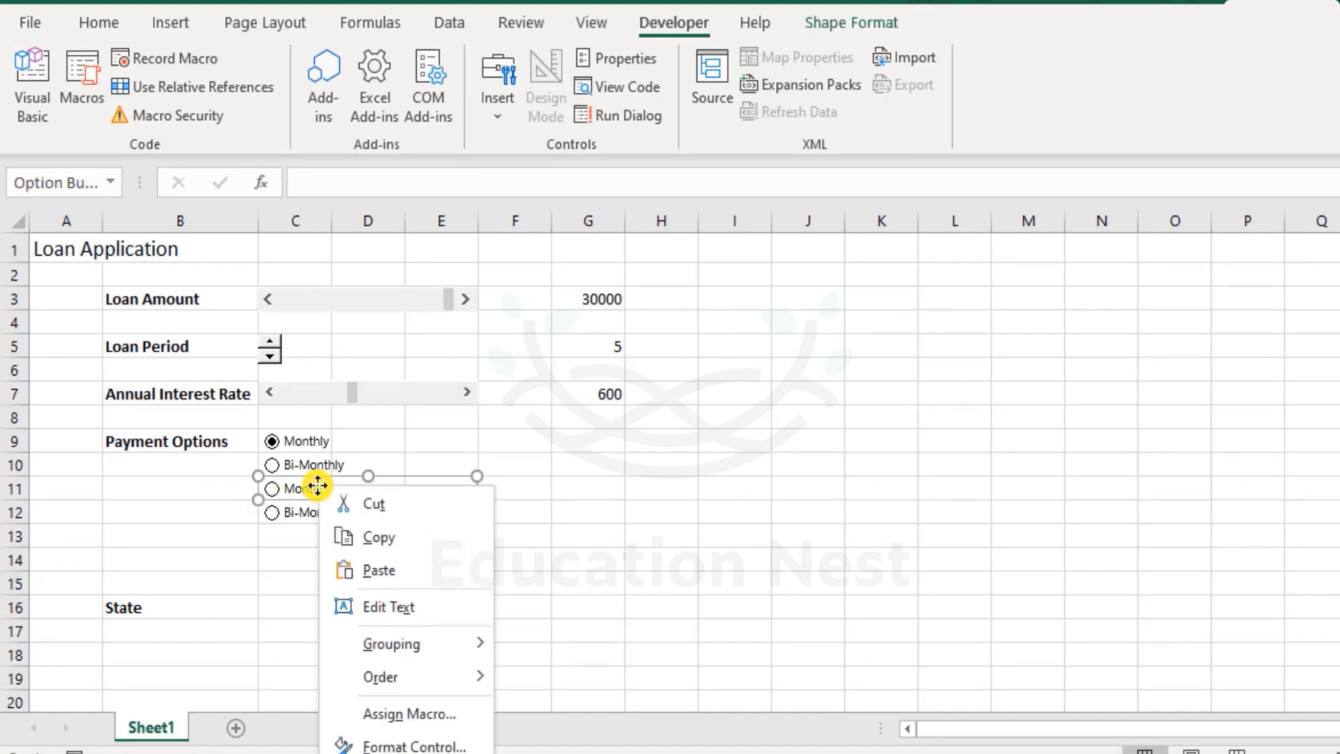
click(388, 608)
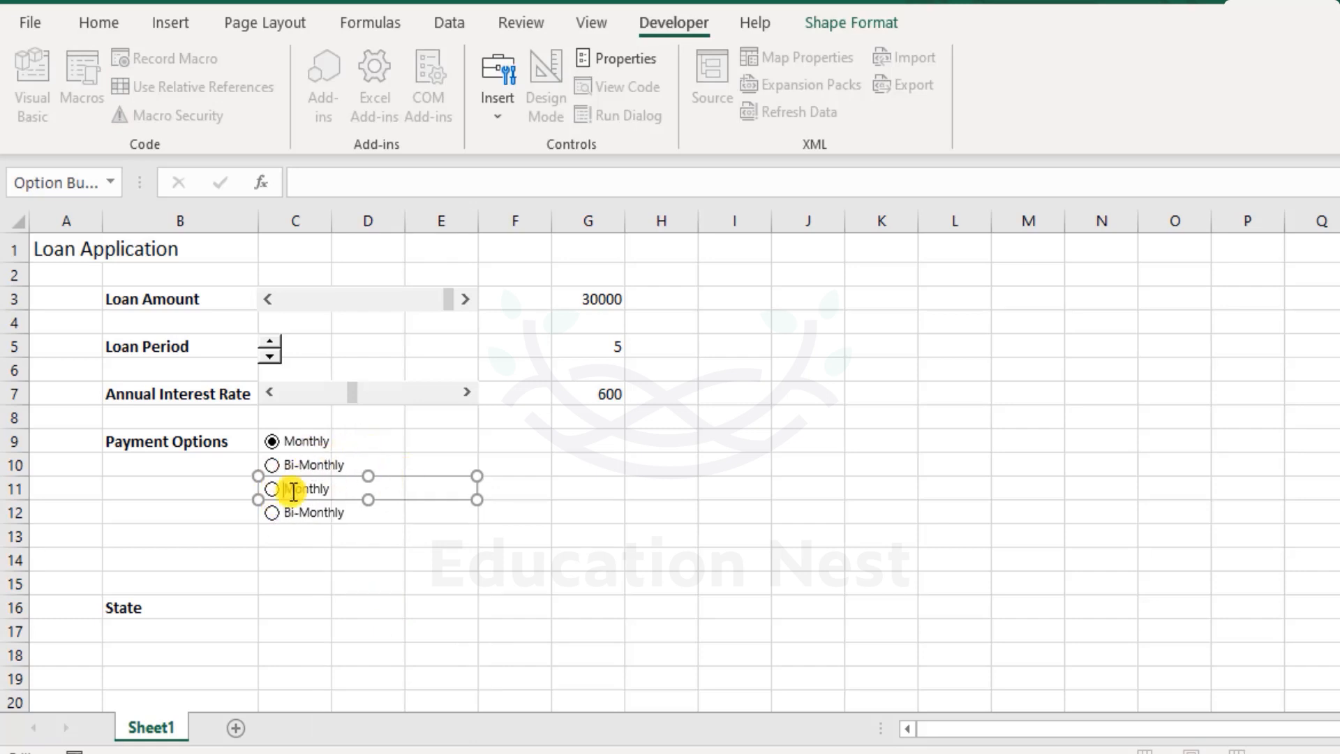
drag(287, 488, 390, 488)
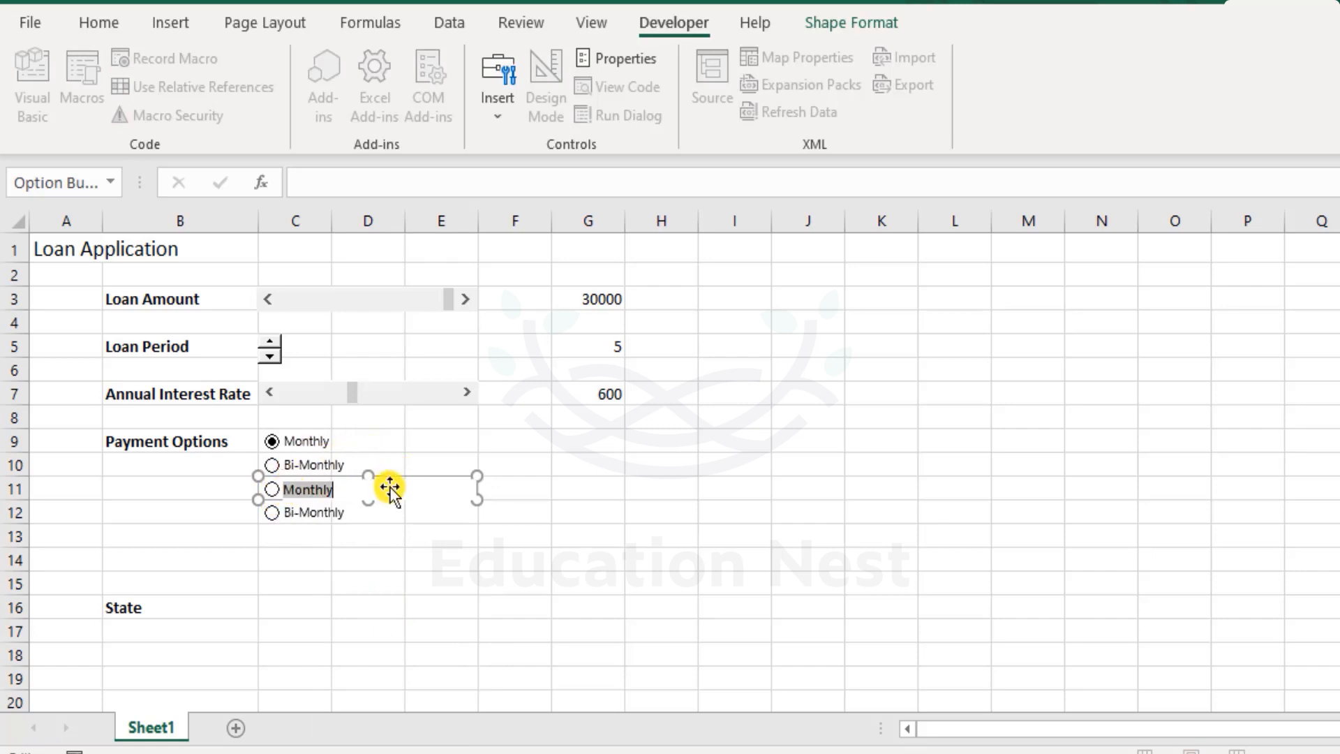
text(Quarterly)
Step: Change the row 12 option button's caption to Half Yearly
right_click(311, 515)
click(360, 355)
drag(286, 511, 428, 512)
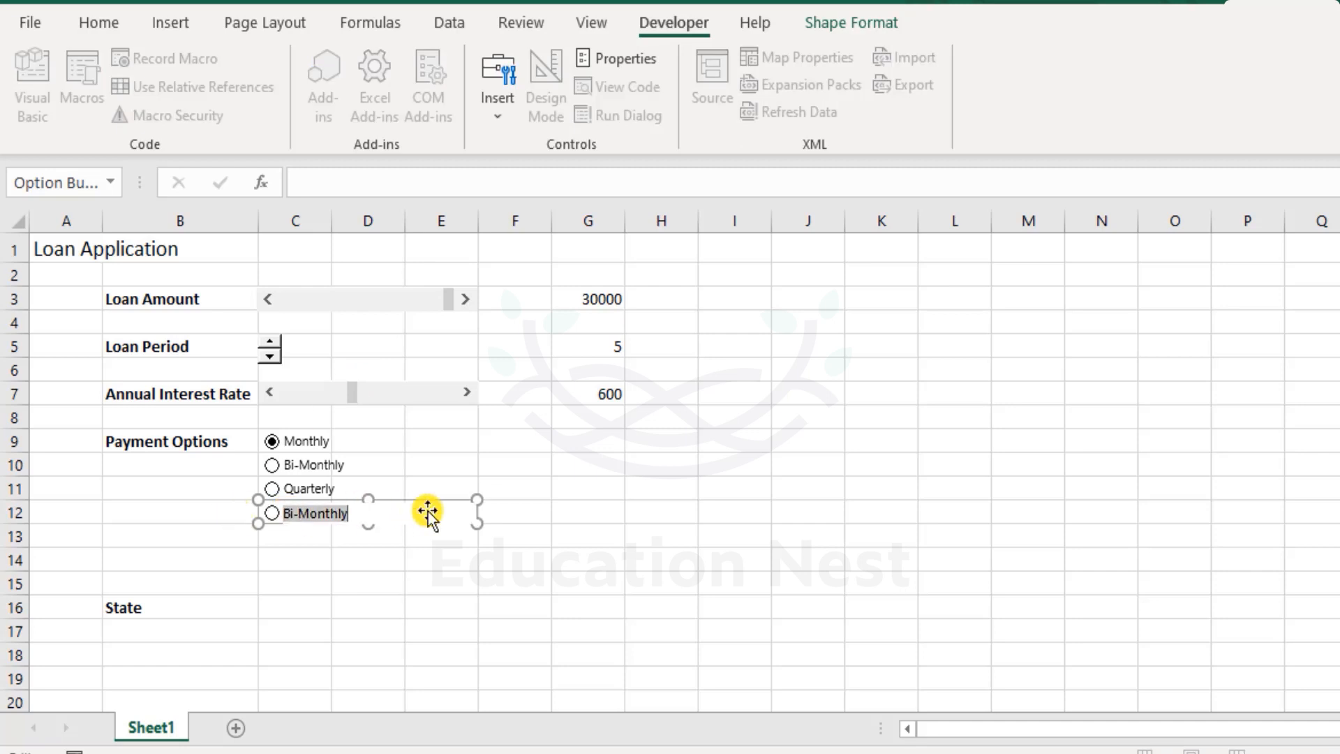
text(Half Y)
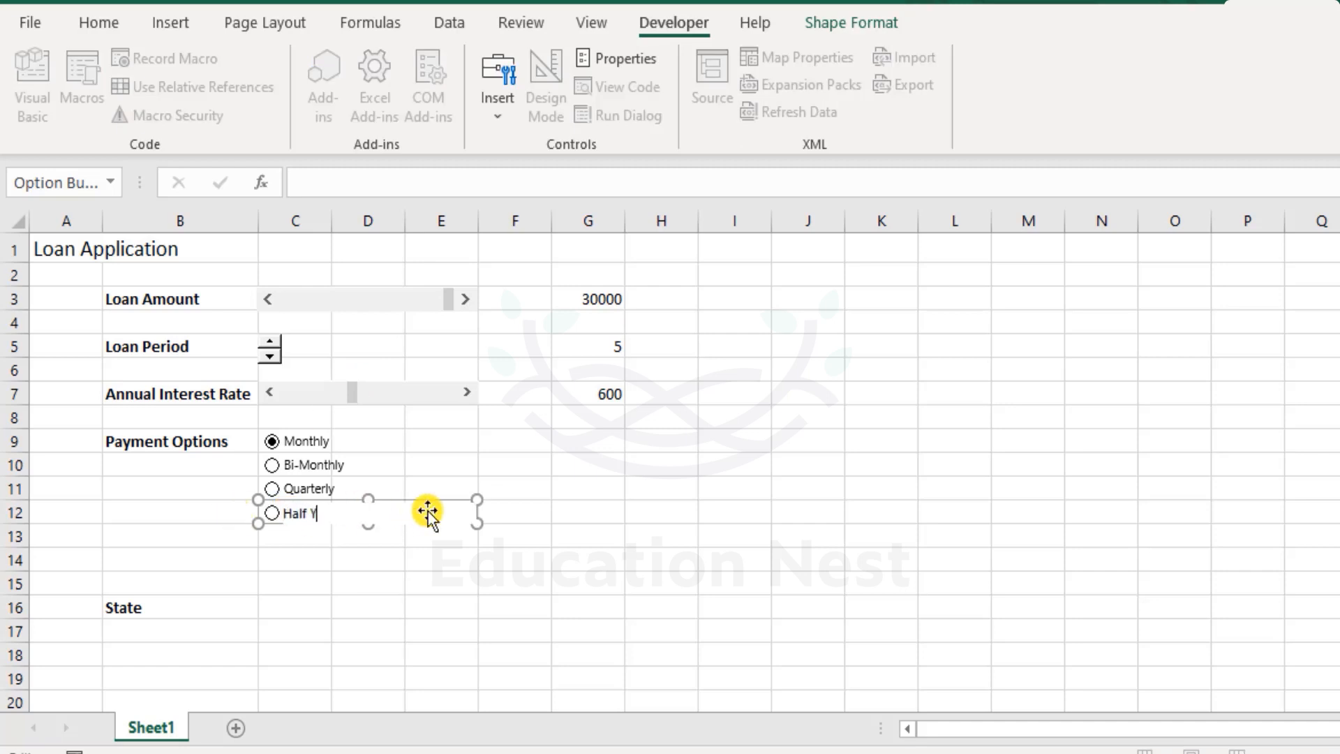
text(early)
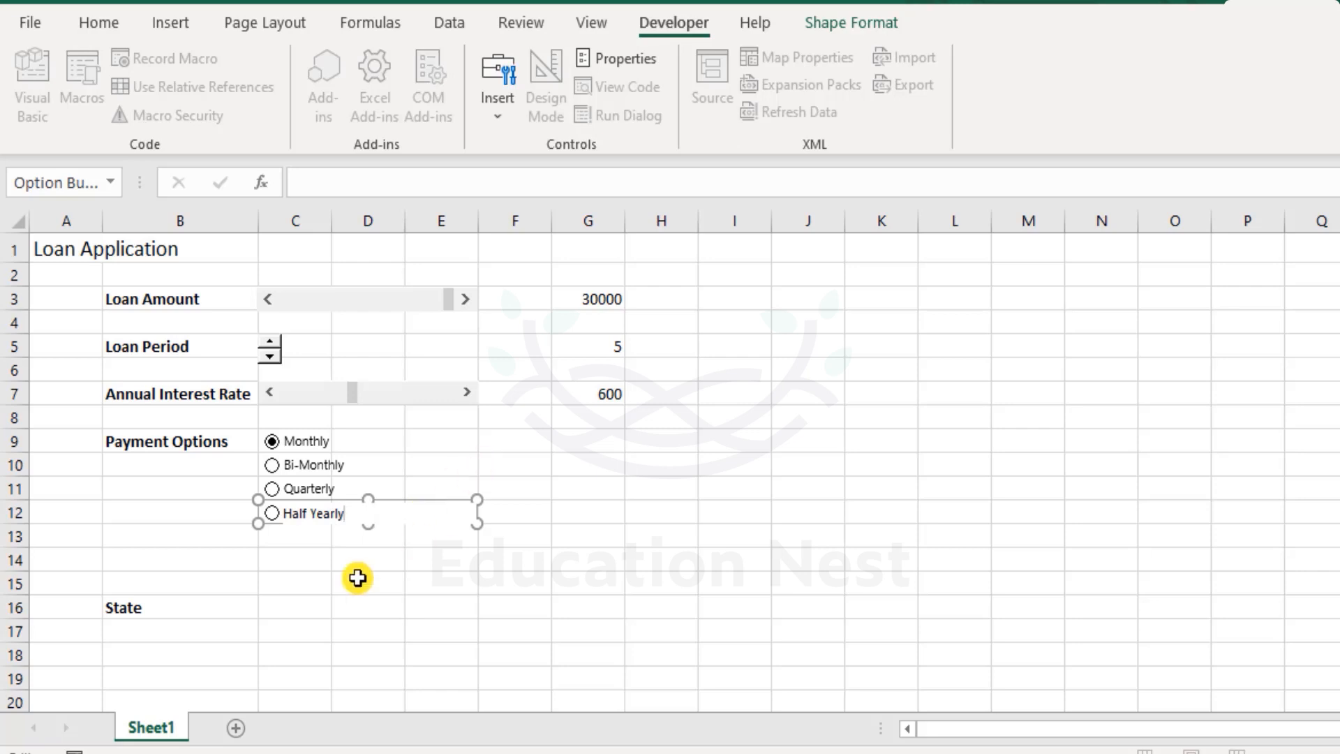
click(311, 609)
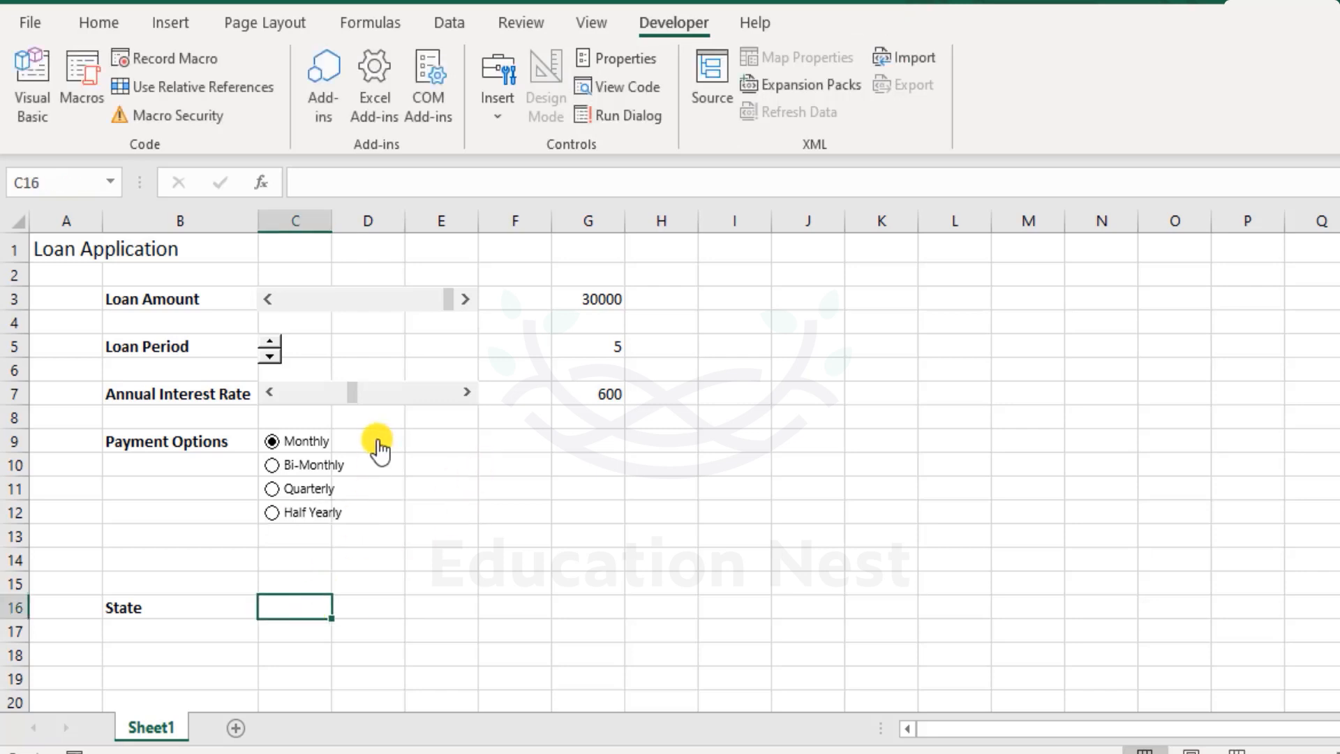
Step: Duplicate the Half Yearly option button and place the copy directly beneath it in row 13
right_click(316, 510)
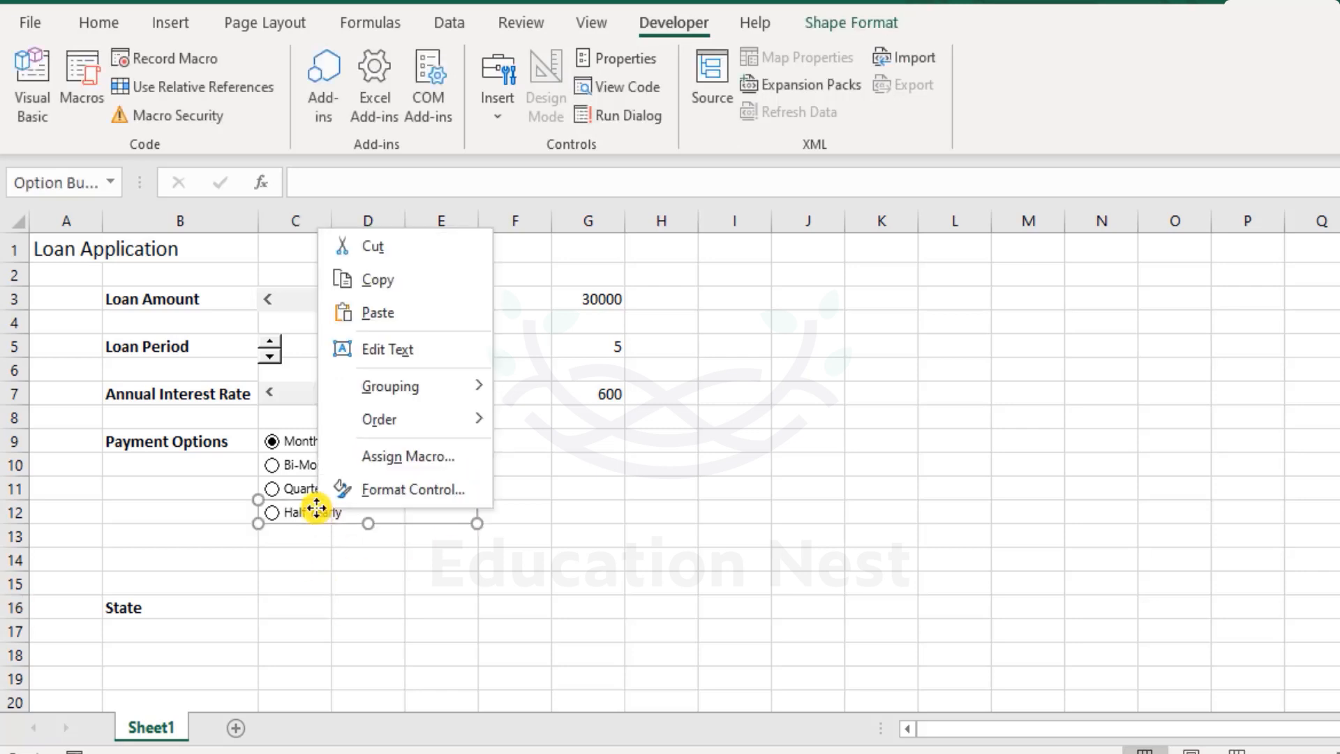
click(386, 282)
click(316, 548)
key(ctrl+v)
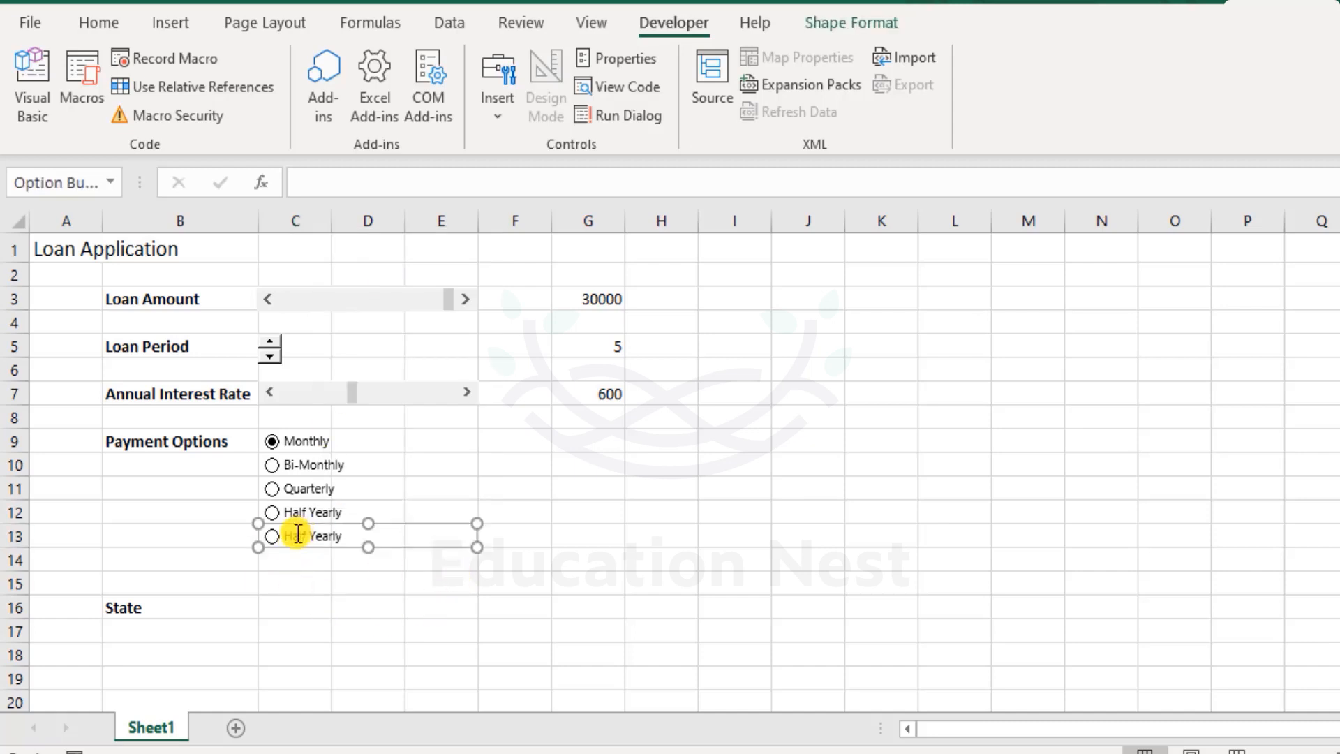
Step: Change the row 13 option button's caption to Annual
click(298, 534)
key(ctrl+a)
text(An)
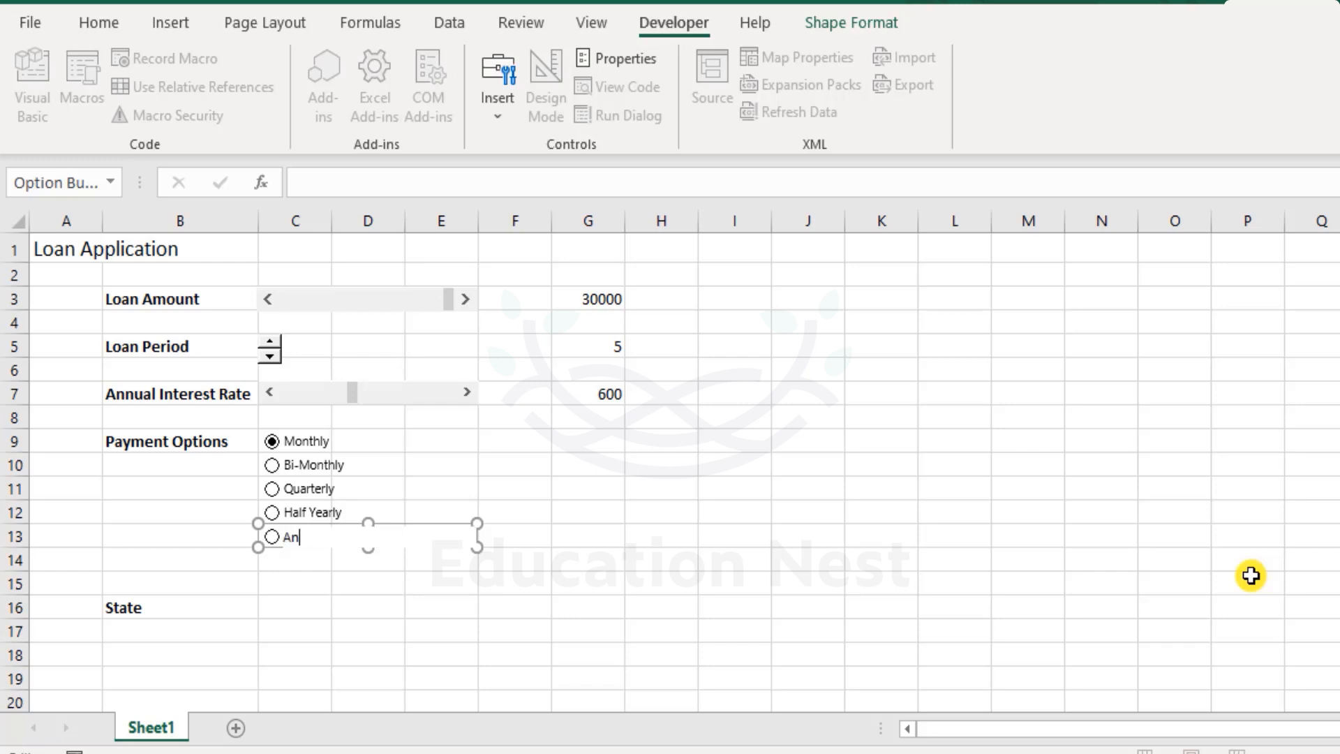
text(nual)
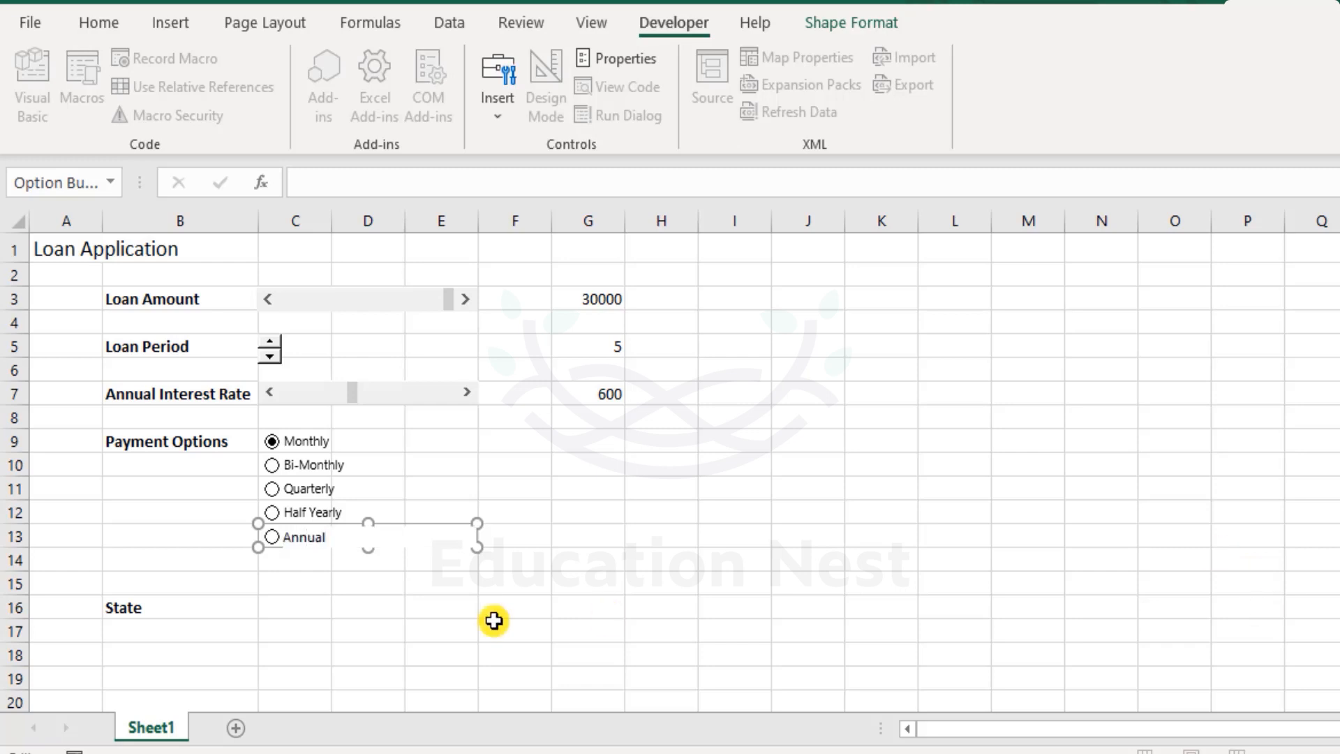
click(469, 609)
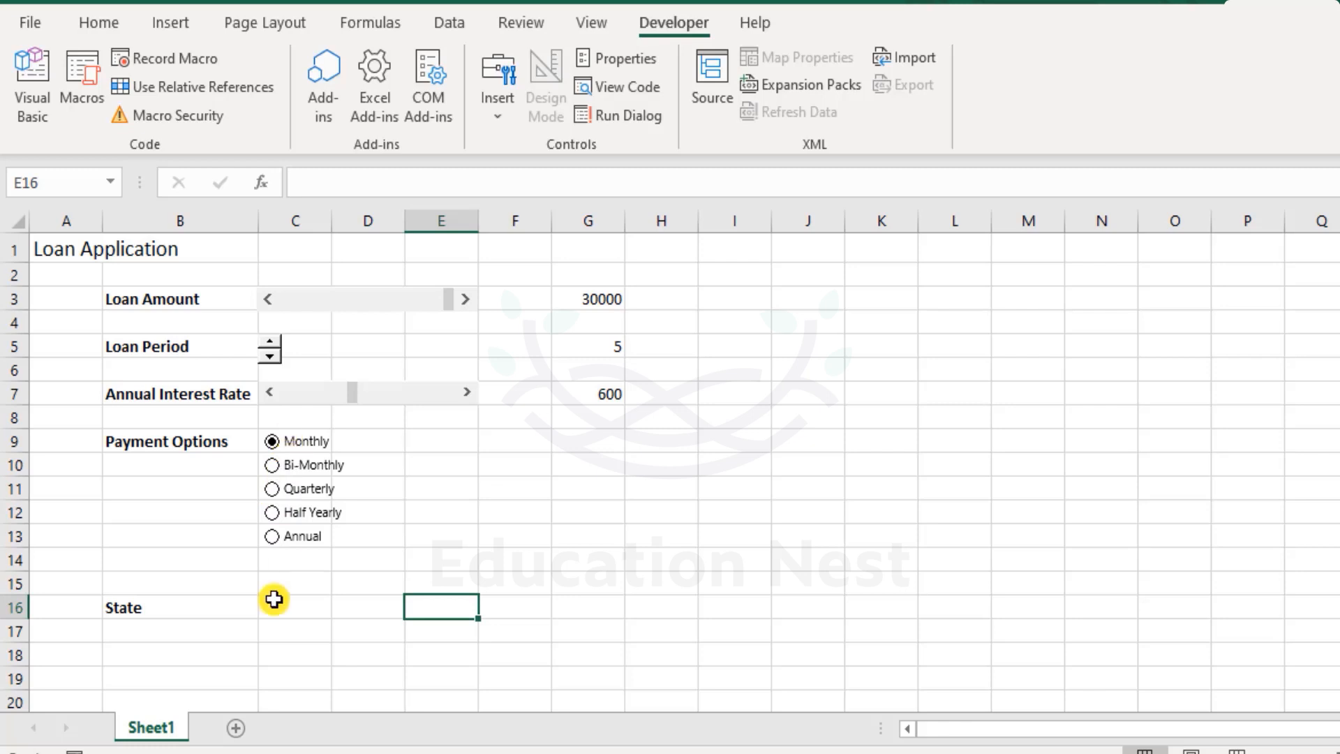
Step: Test the payment option buttons by selecting each one in turn, ending on Monthly
click(273, 465)
click(273, 490)
click(274, 512)
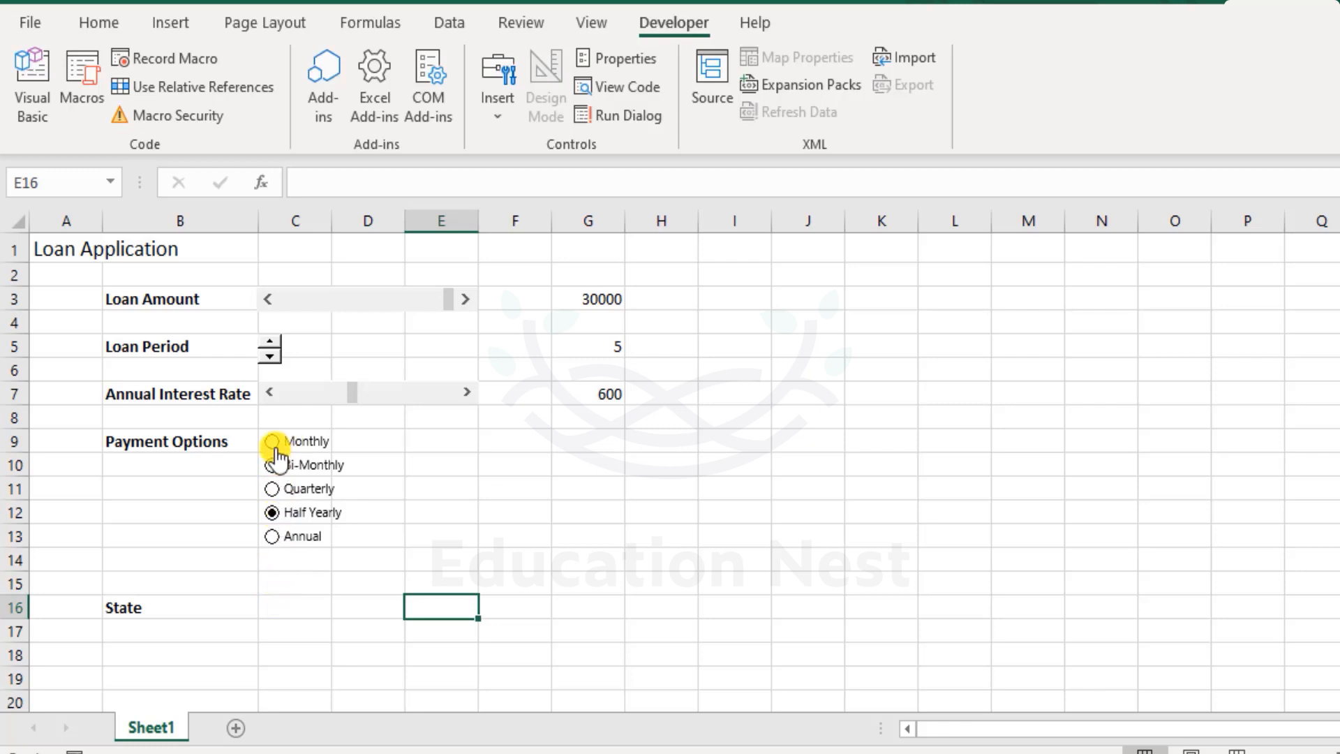
click(273, 536)
click(273, 465)
click(272, 441)
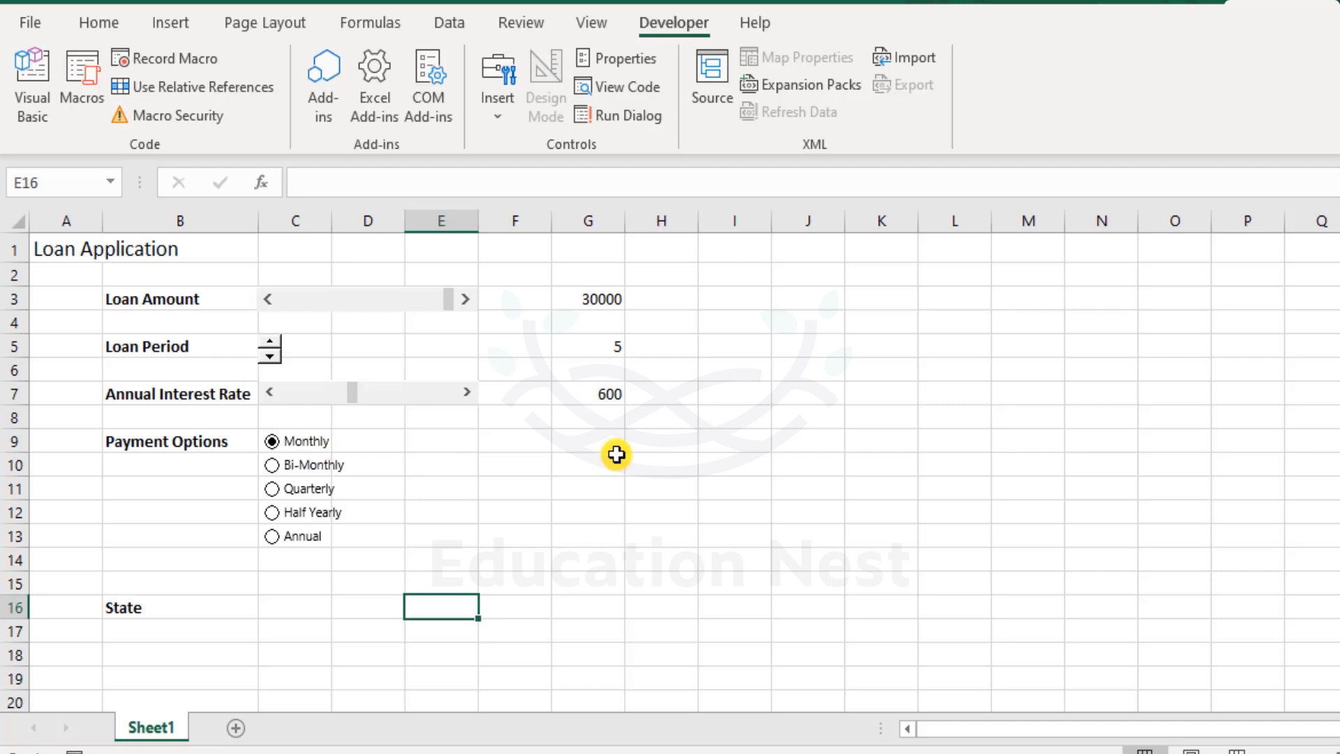
click(611, 442)
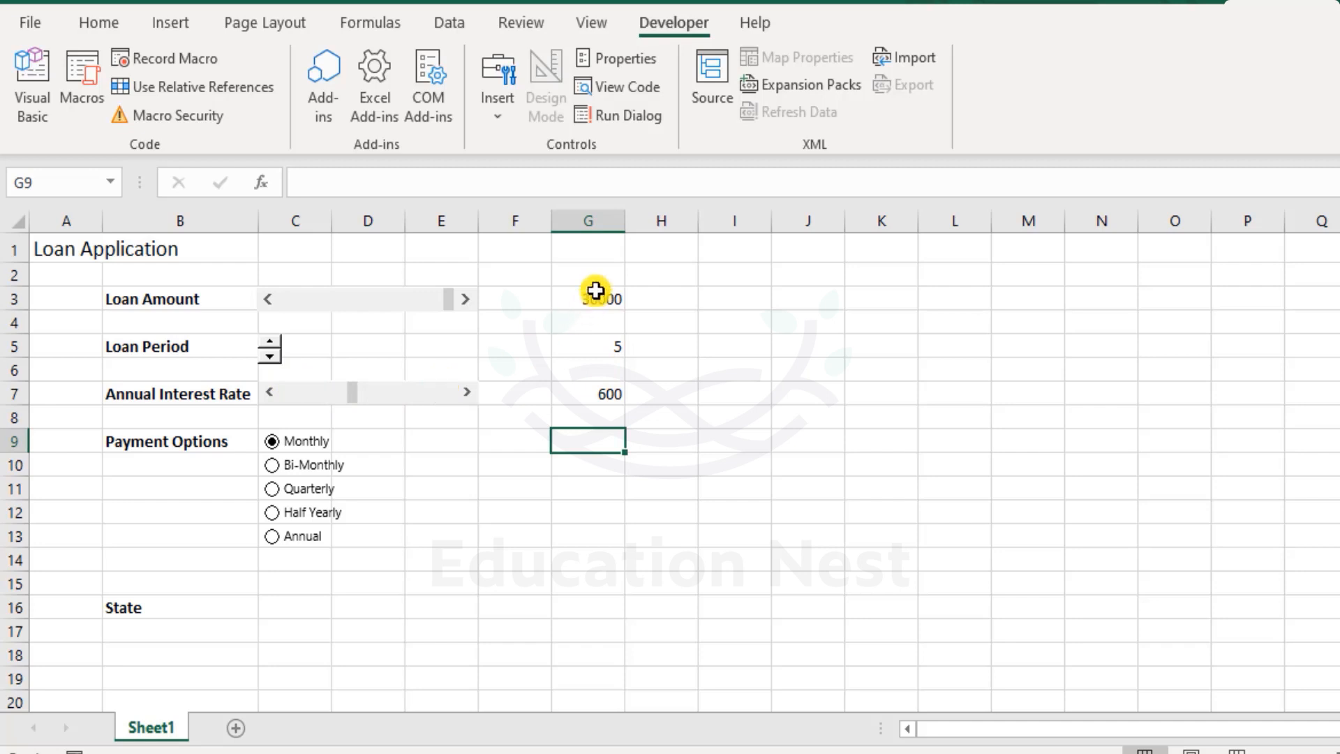
drag(595, 294, 609, 401)
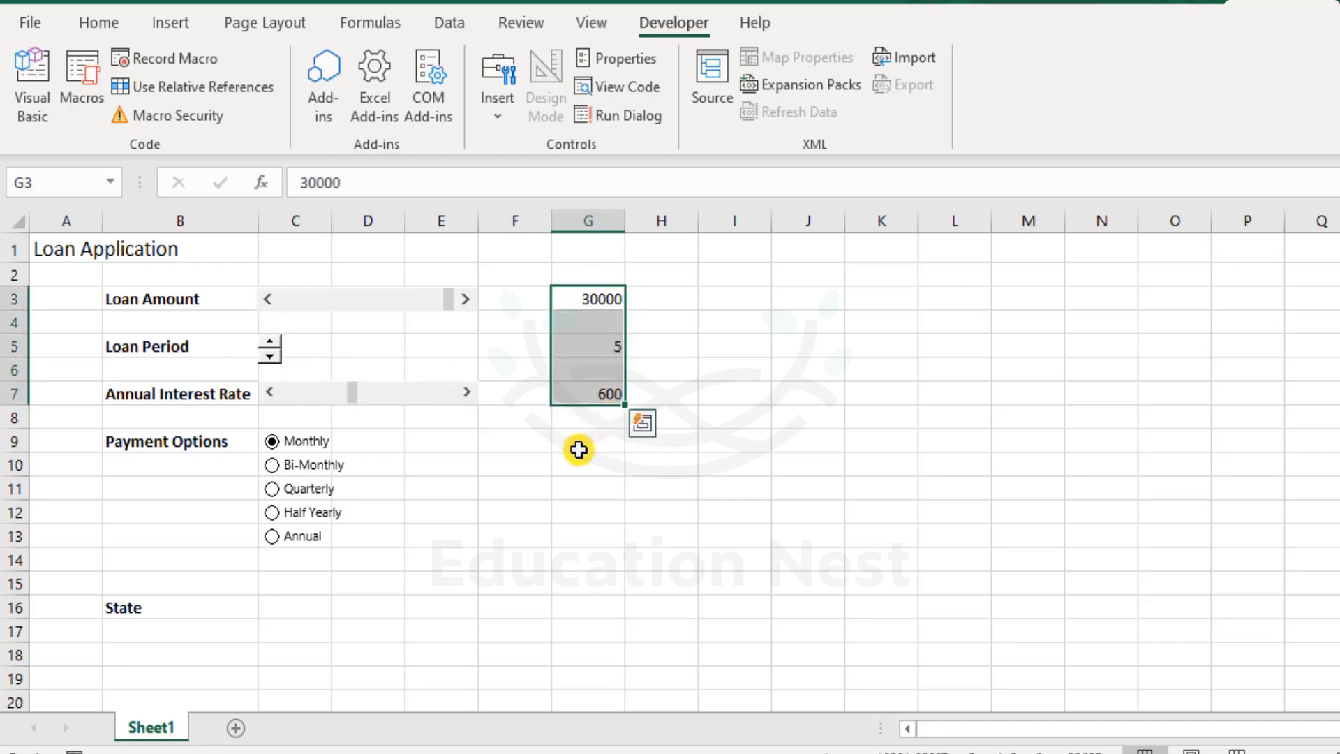
click(589, 450)
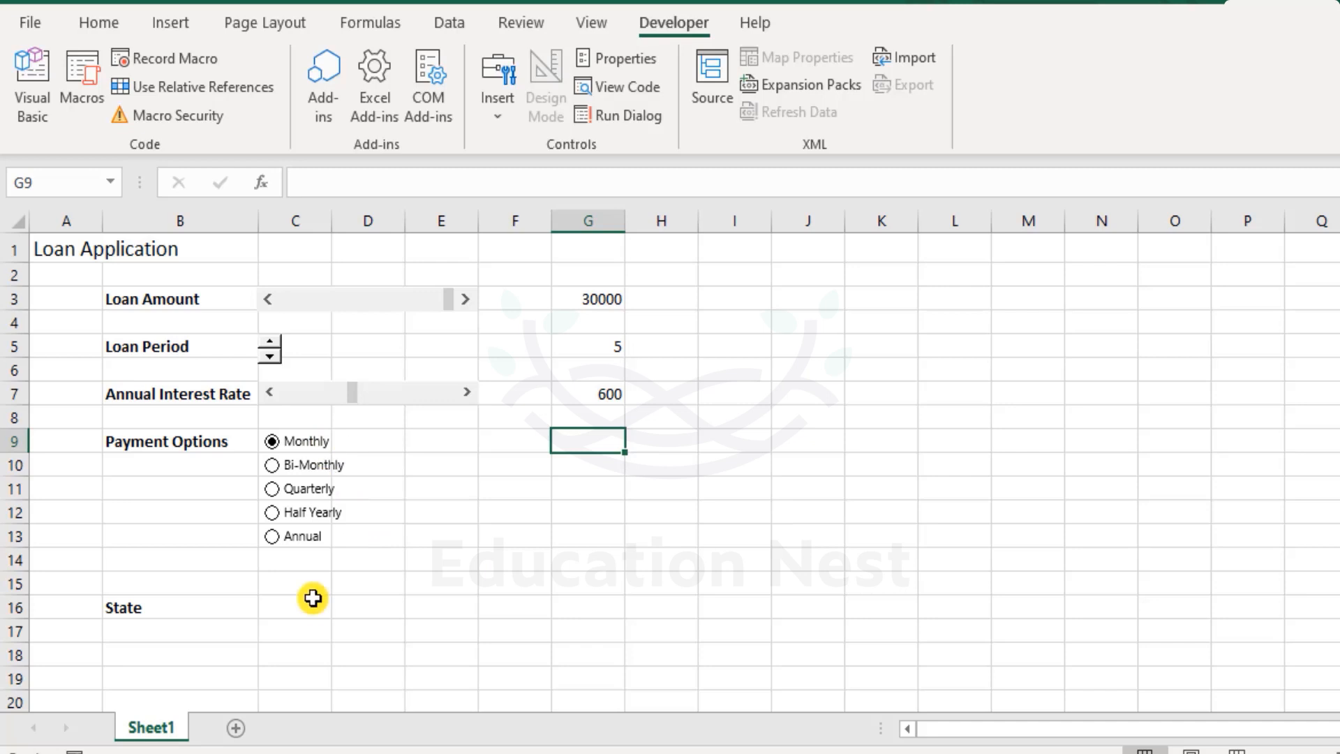
Step: Link the Bi-Monthly option button to cell $G$9, keeping its value set to Unchecked
right_click(307, 472)
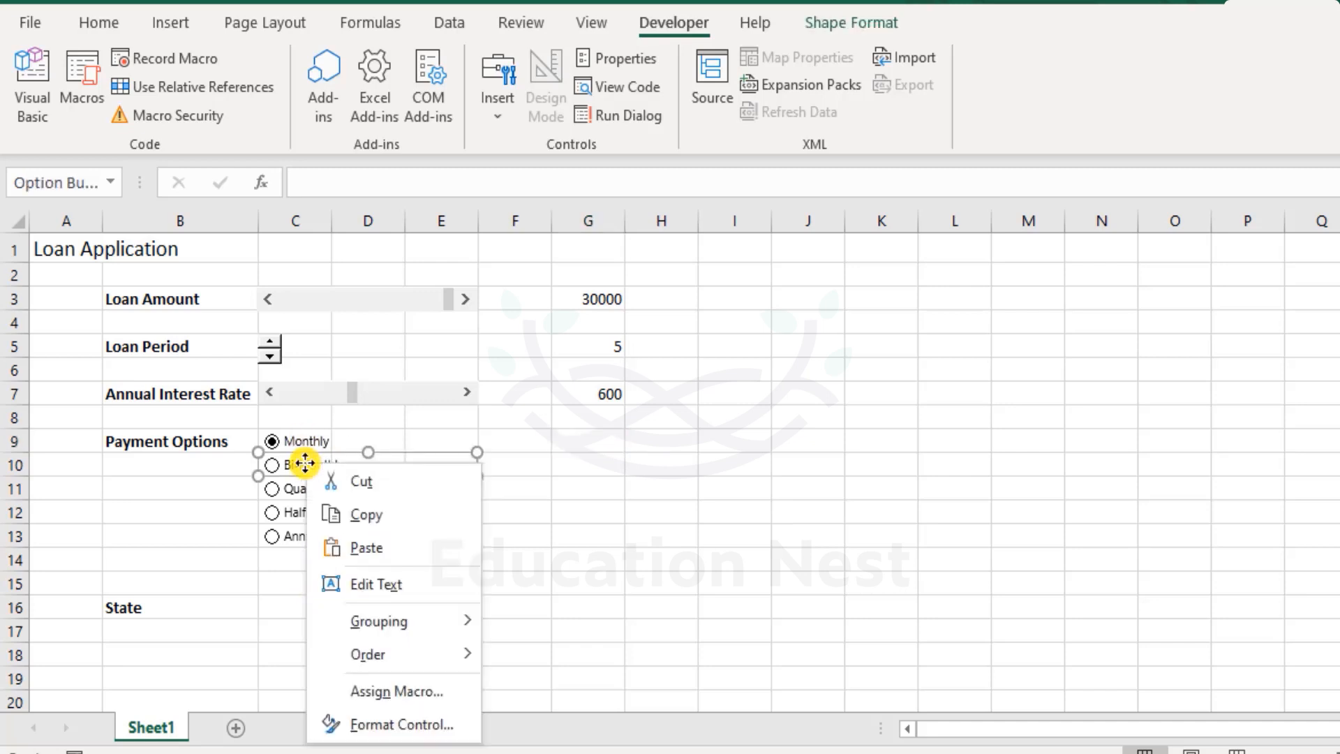
click(409, 726)
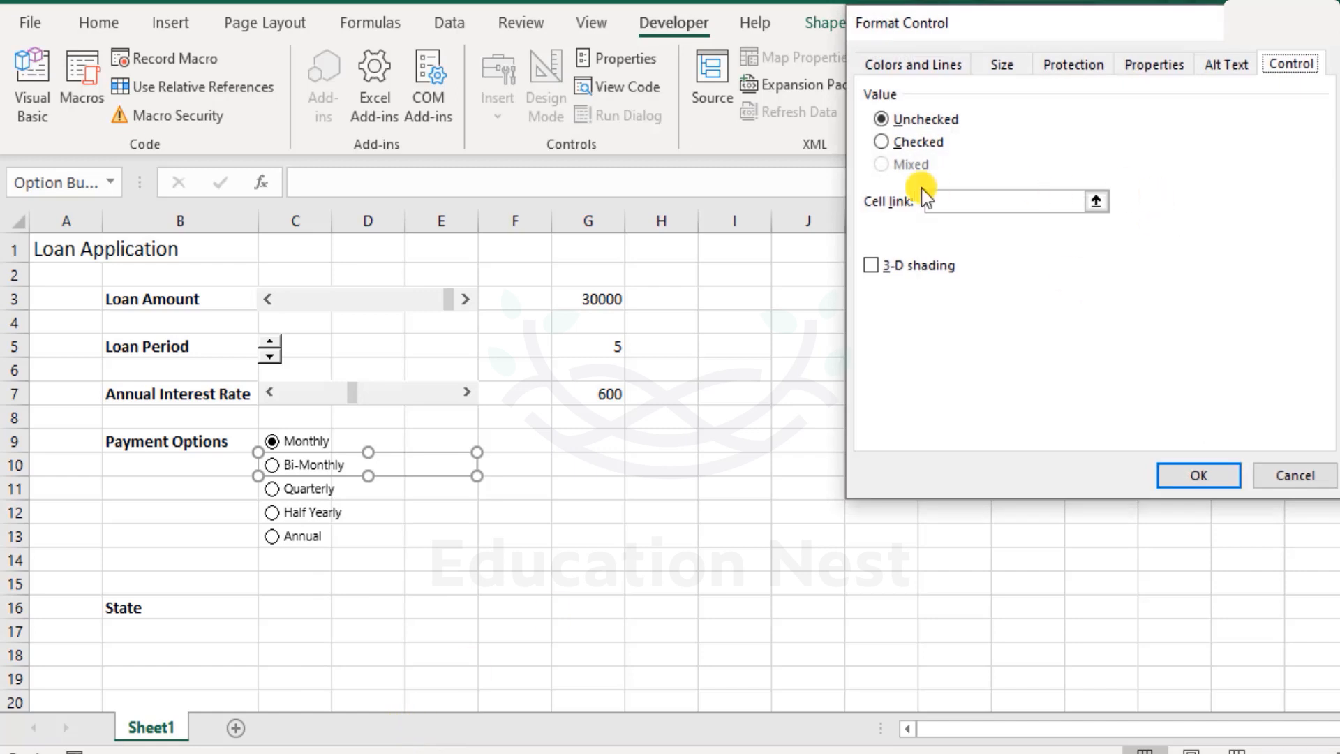
click(982, 201)
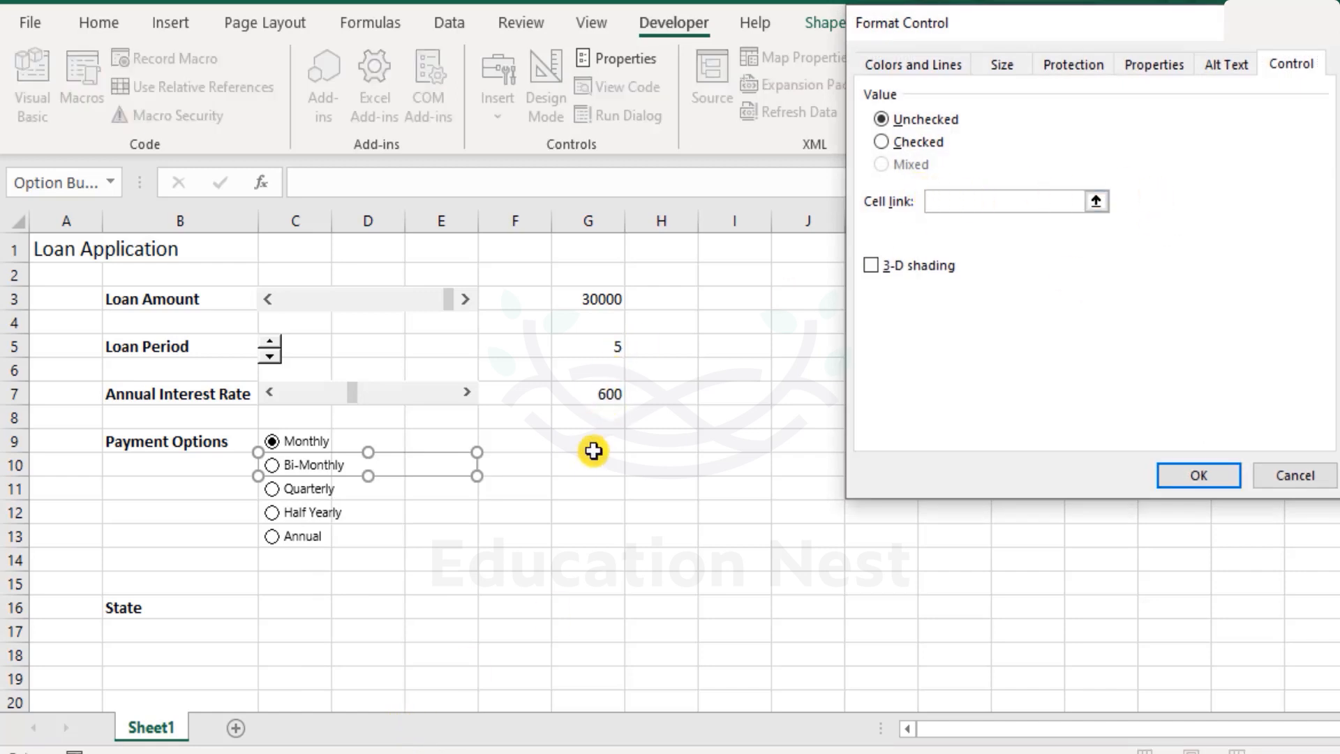
click(592, 440)
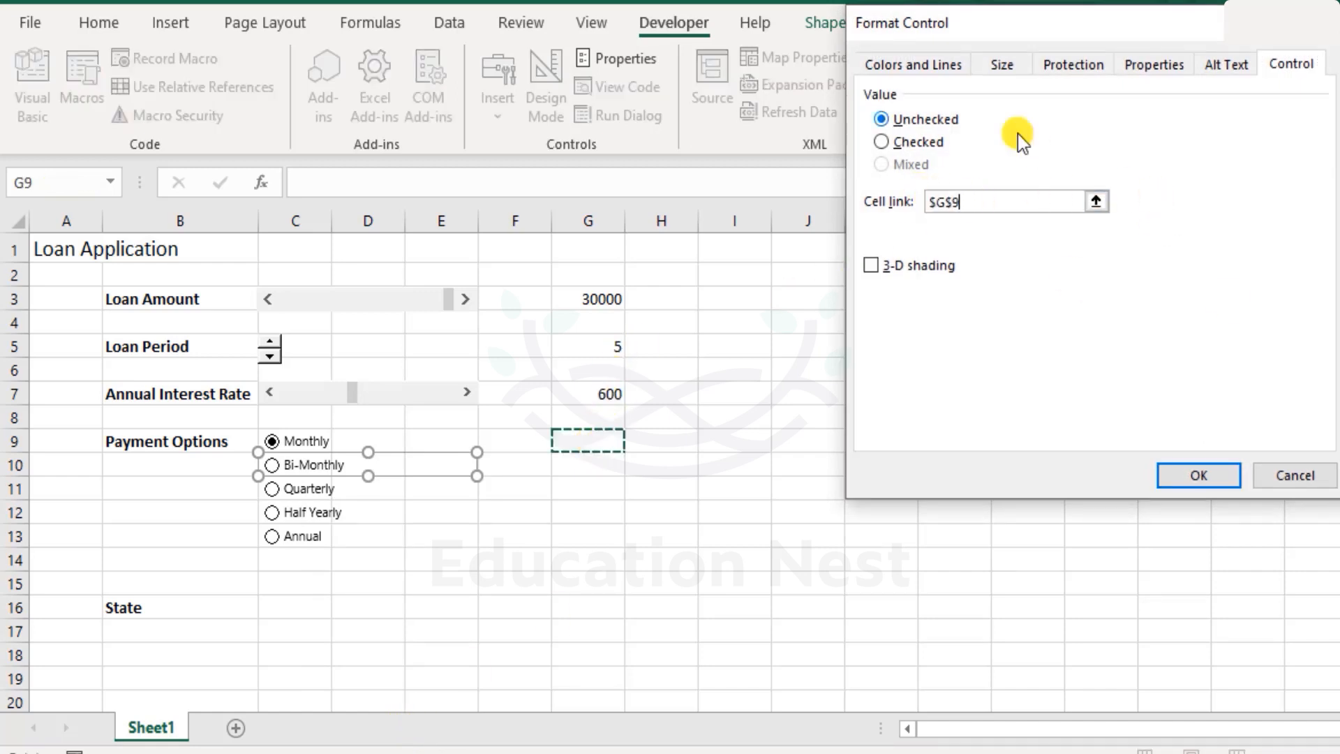
click(883, 119)
click(932, 136)
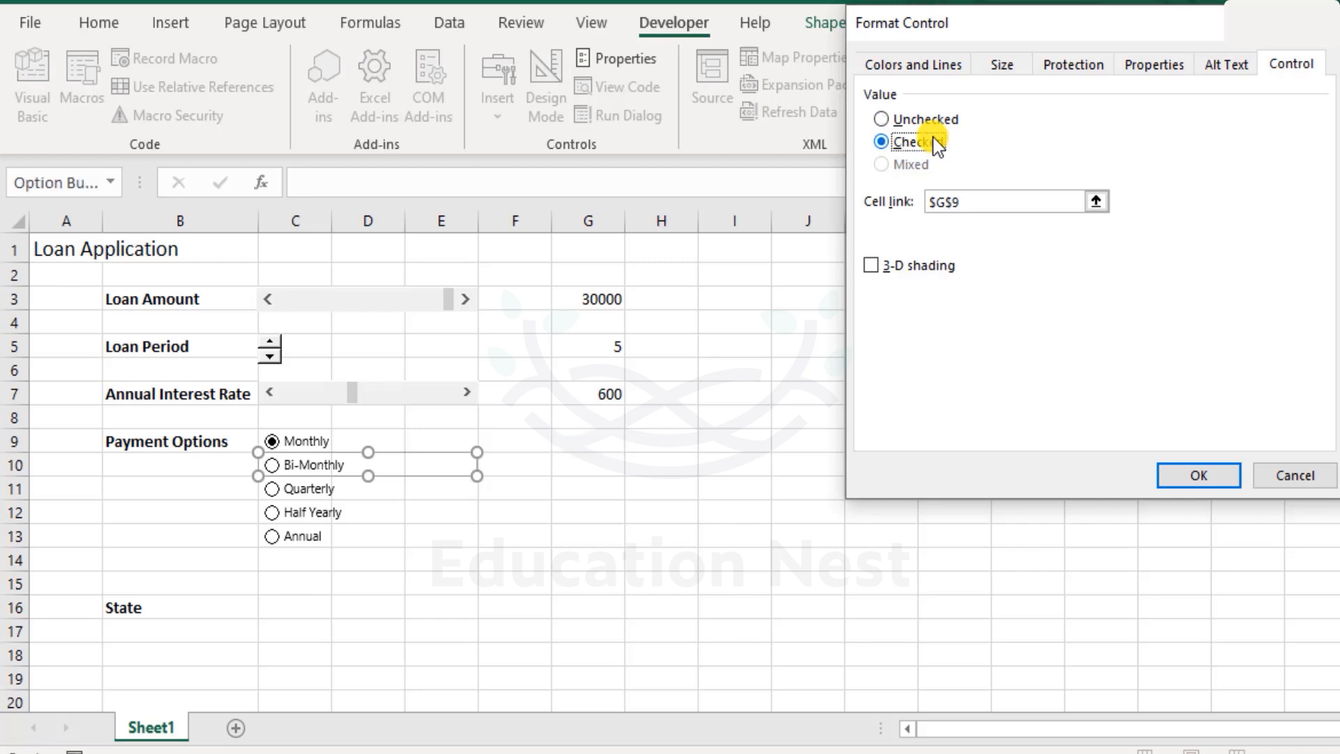
click(929, 116)
click(1200, 482)
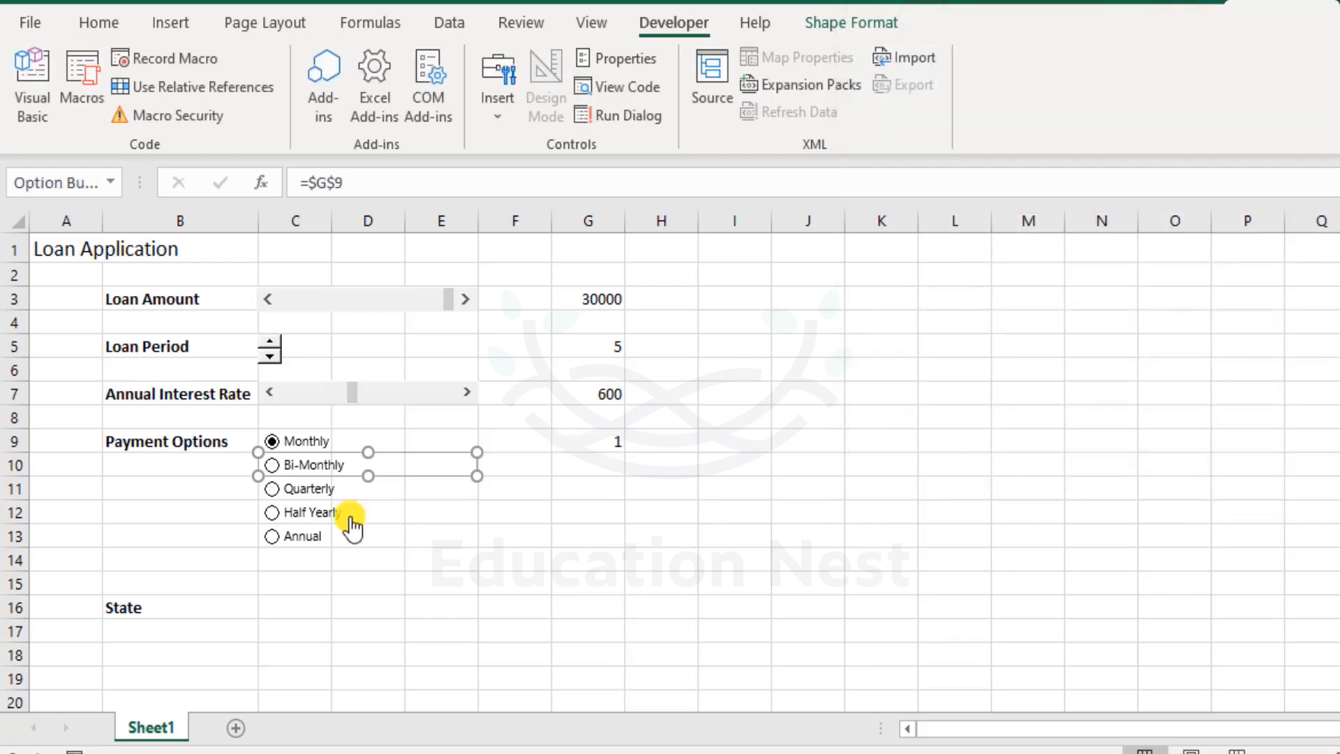
click(895, 600)
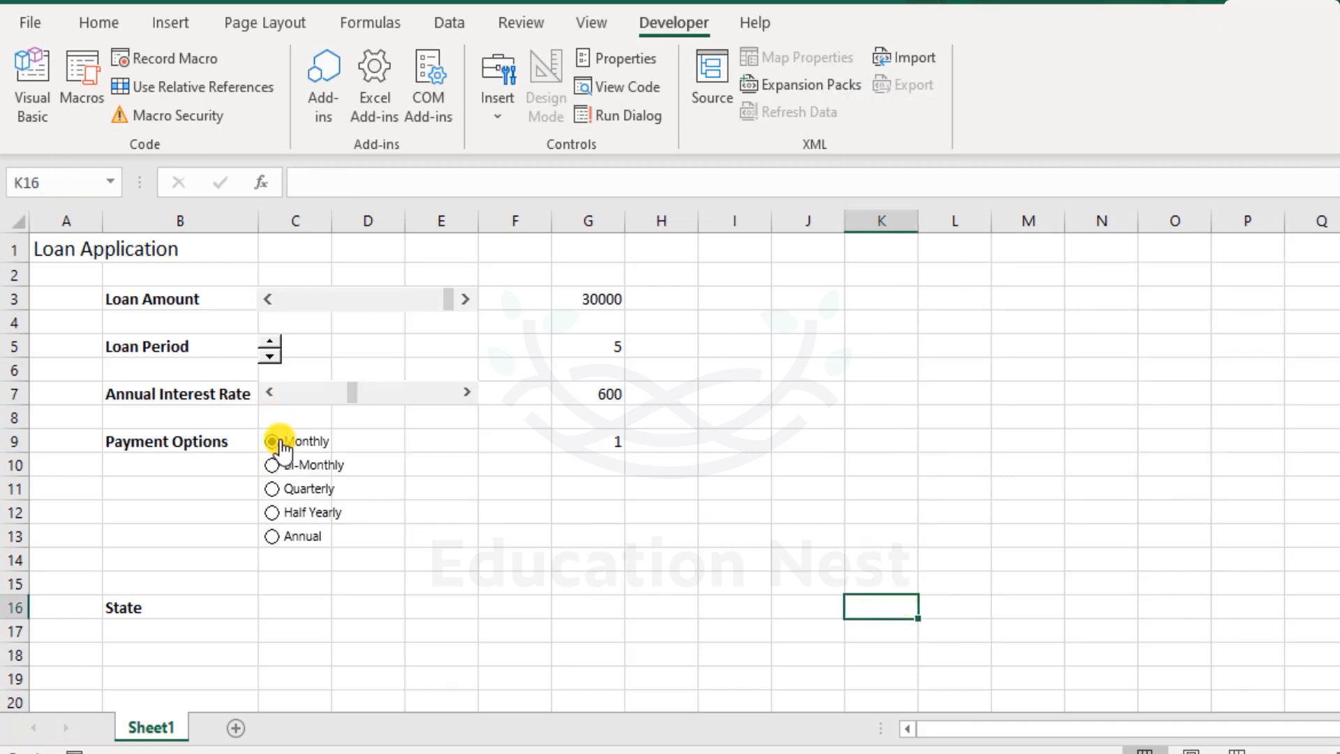
Step: Select the Bi-Monthly, Quarterly and Annual payment options in turn to check the number each returns in linked cell G9
click(608, 440)
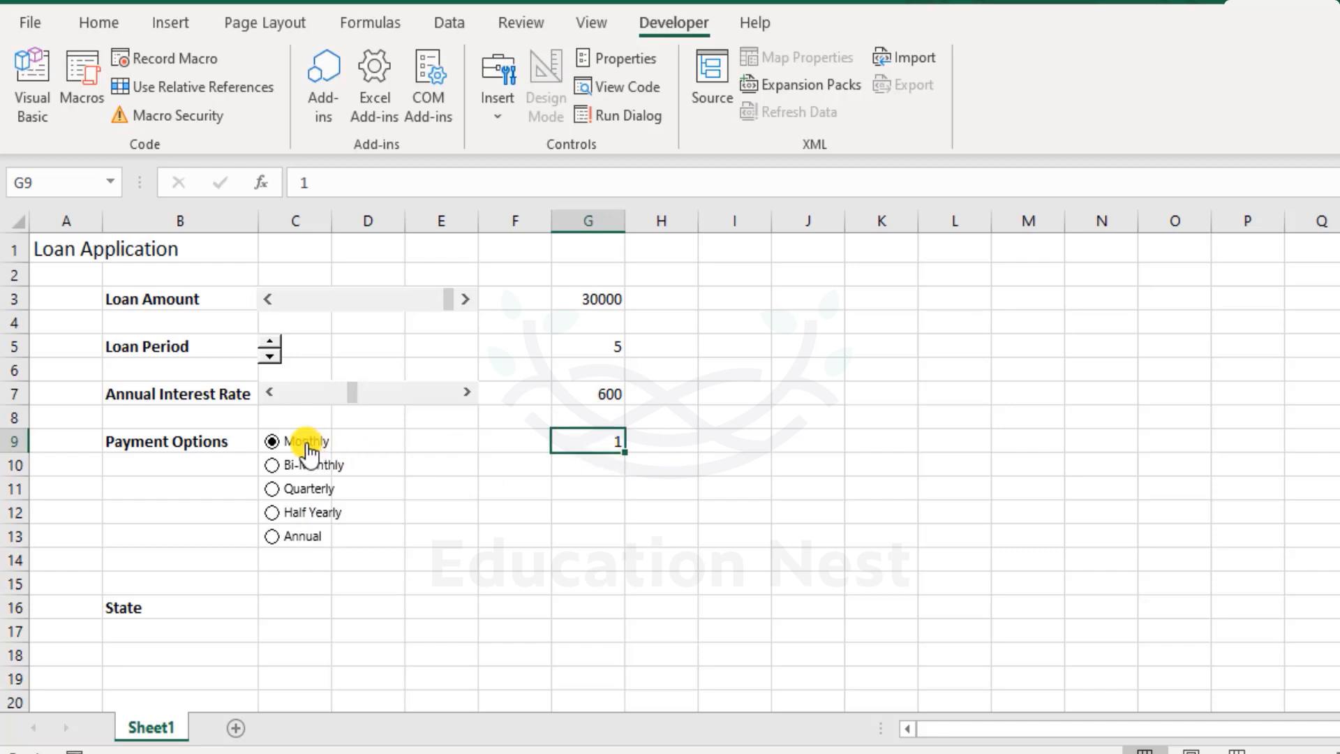
click(274, 465)
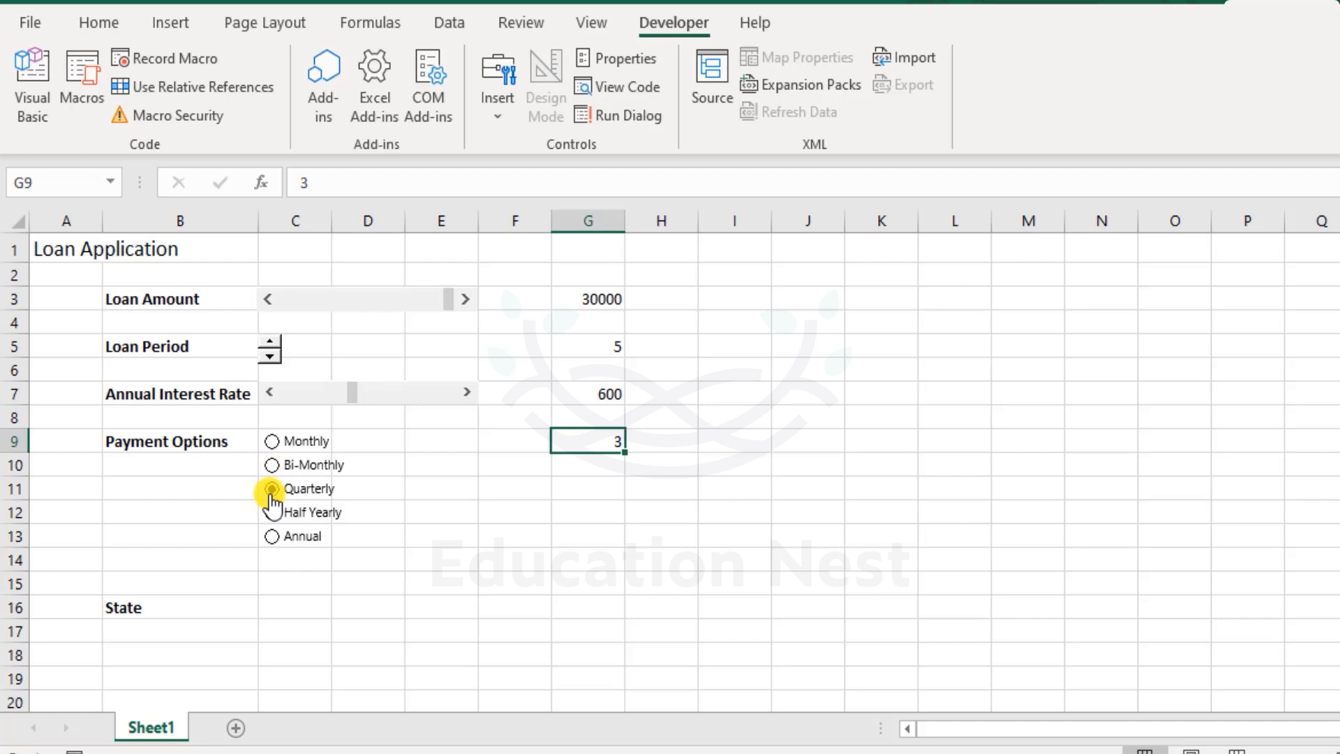
click(271, 536)
click(668, 483)
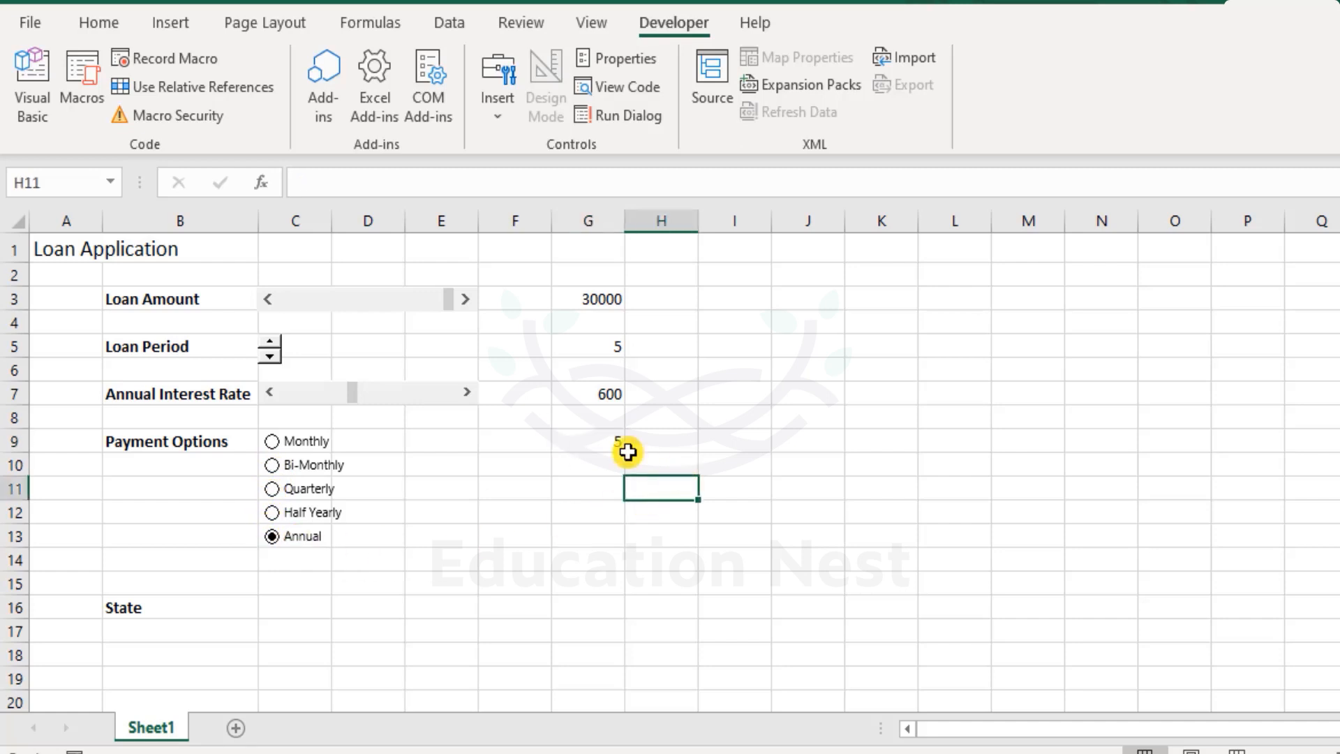
click(620, 442)
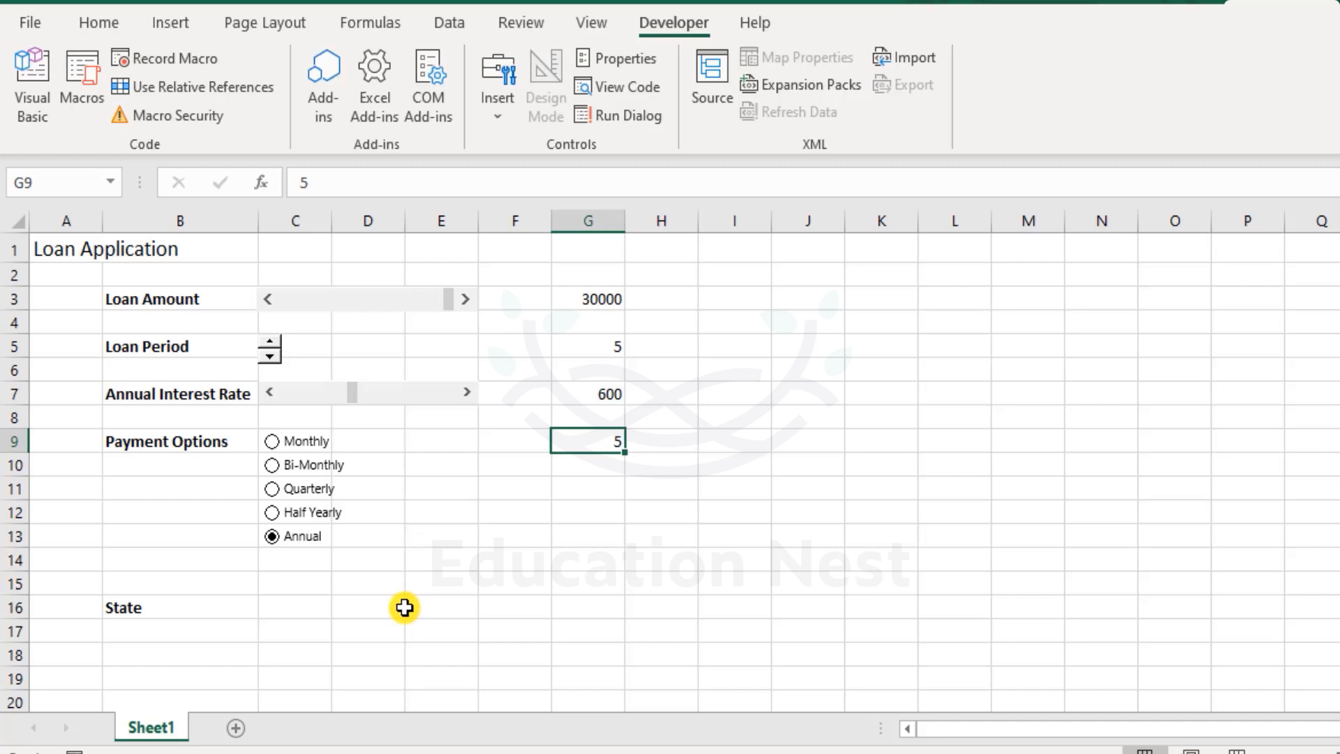
Step: Add a new worksheet and copy the State and Charges table from the other workbook's Sheet2 into it, starting at cell B2
click(298, 610)
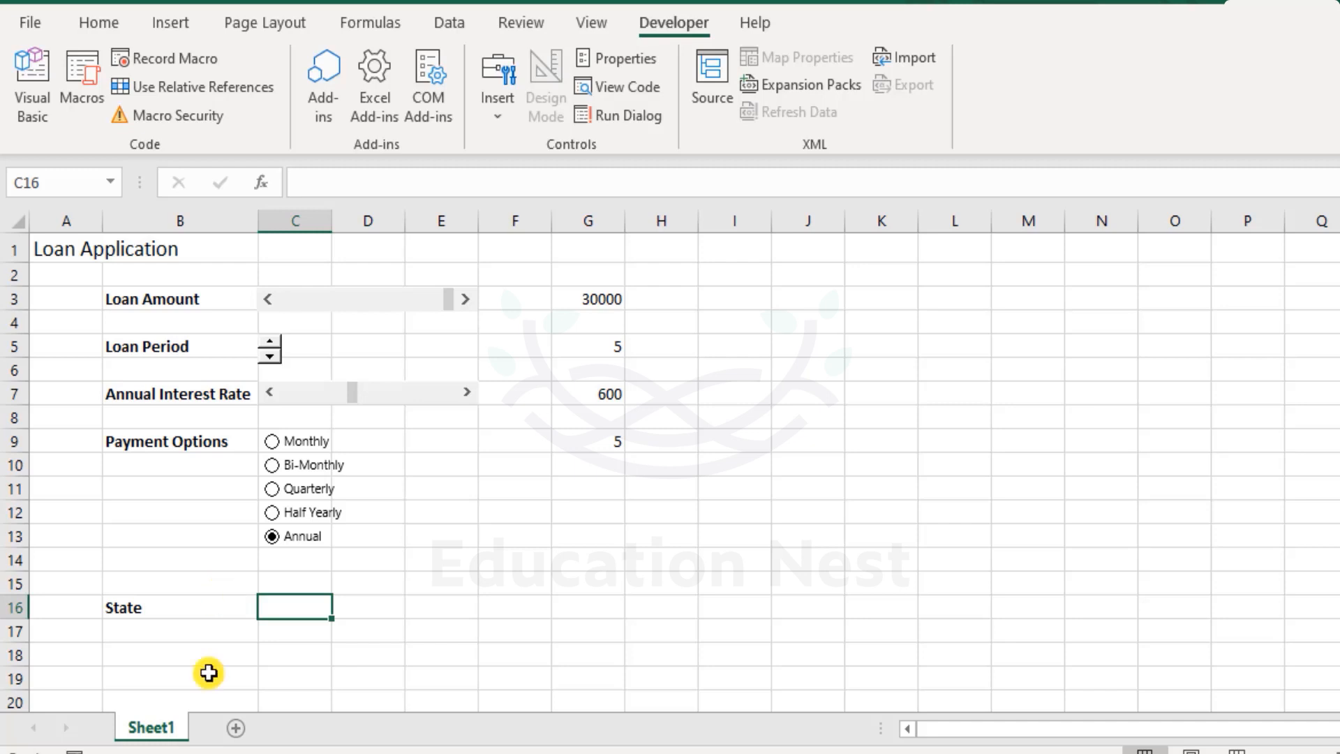
click(237, 729)
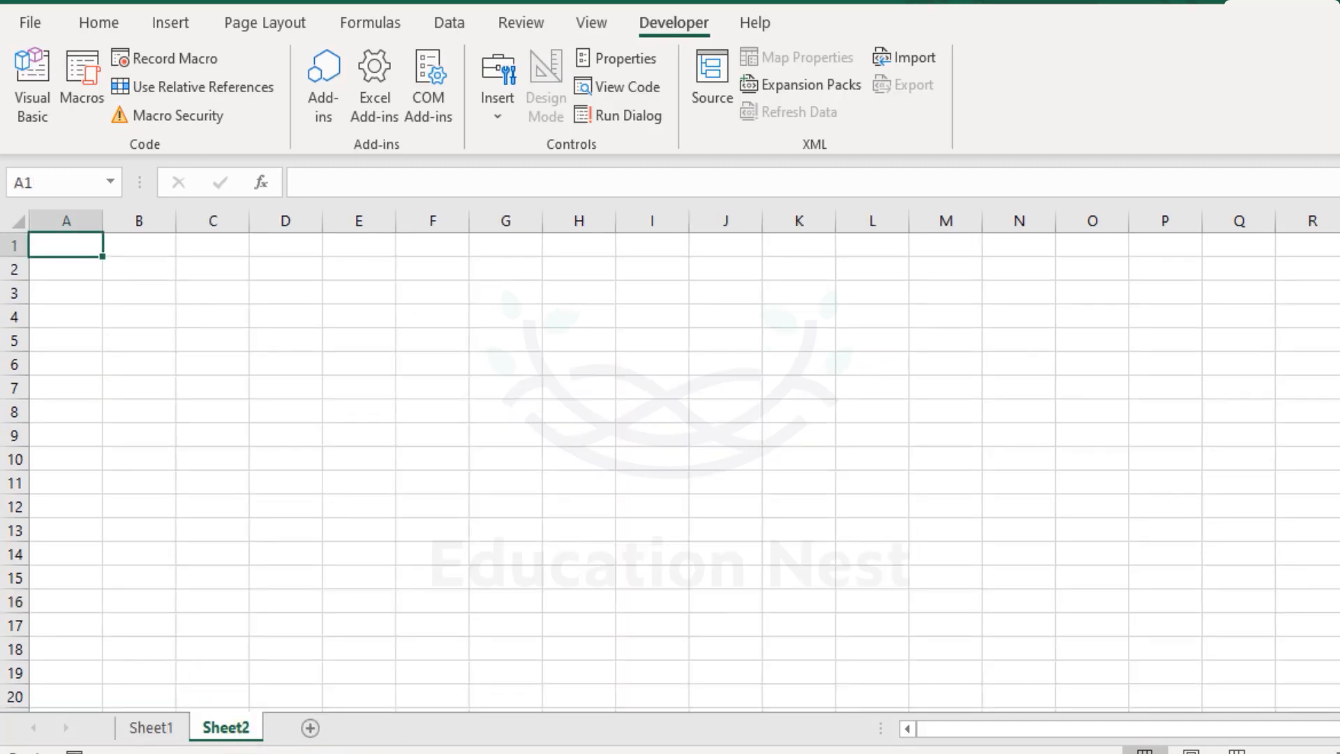
key(ctrl+Page_Up)
click(232, 728)
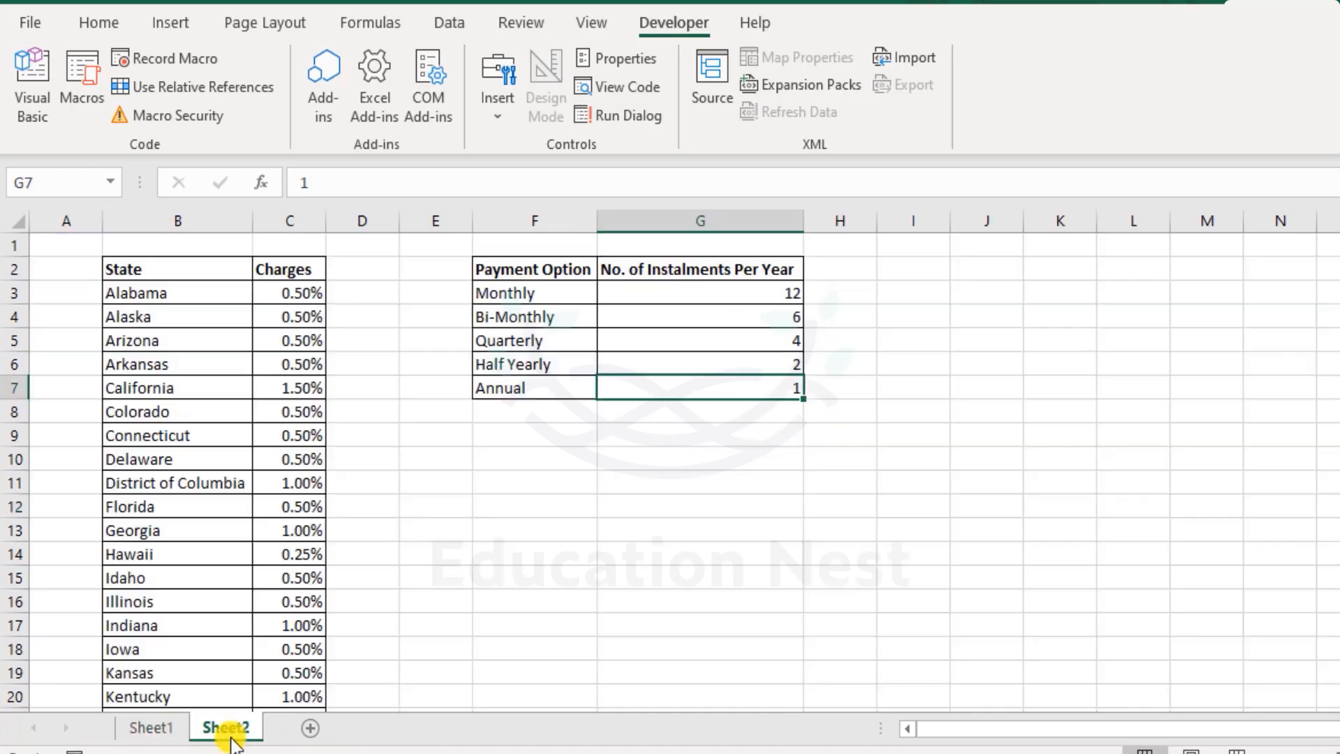
drag(200, 269, 292, 646)
key(ctrl+c)
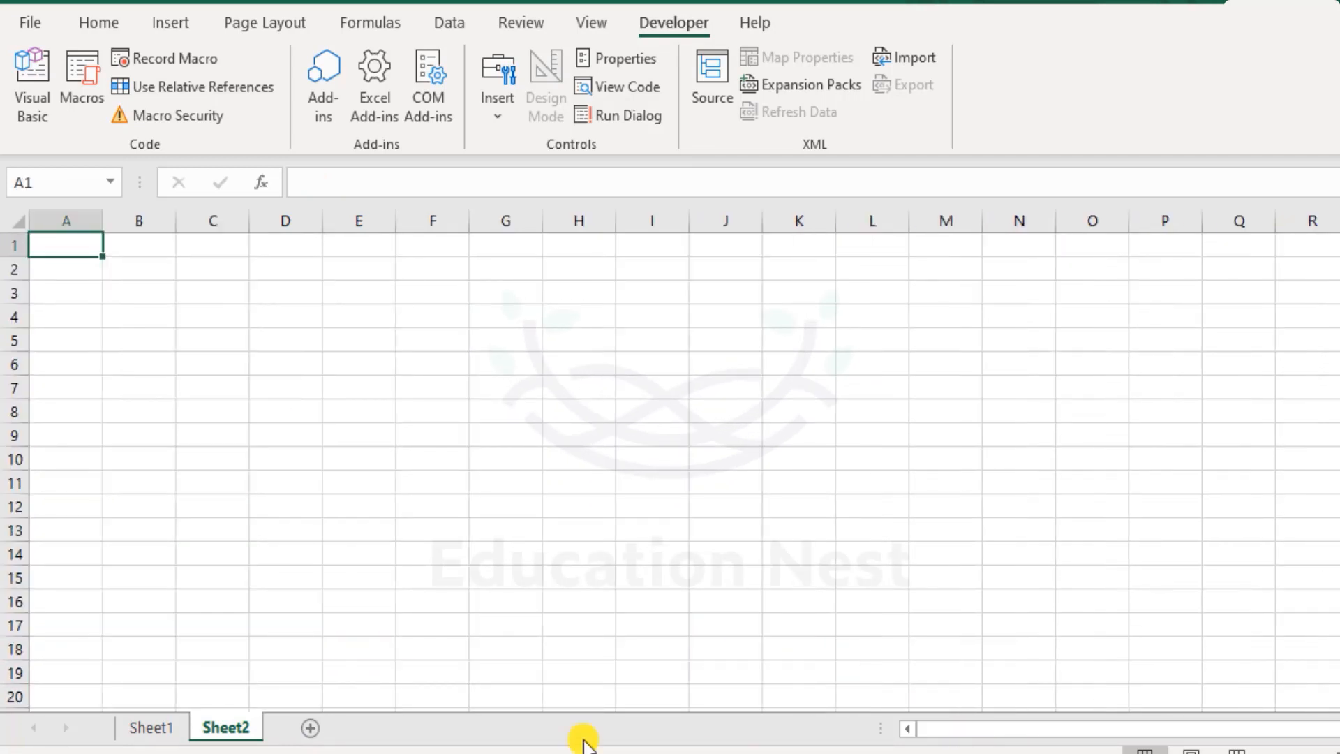
click(131, 268)
key(ctrl+v)
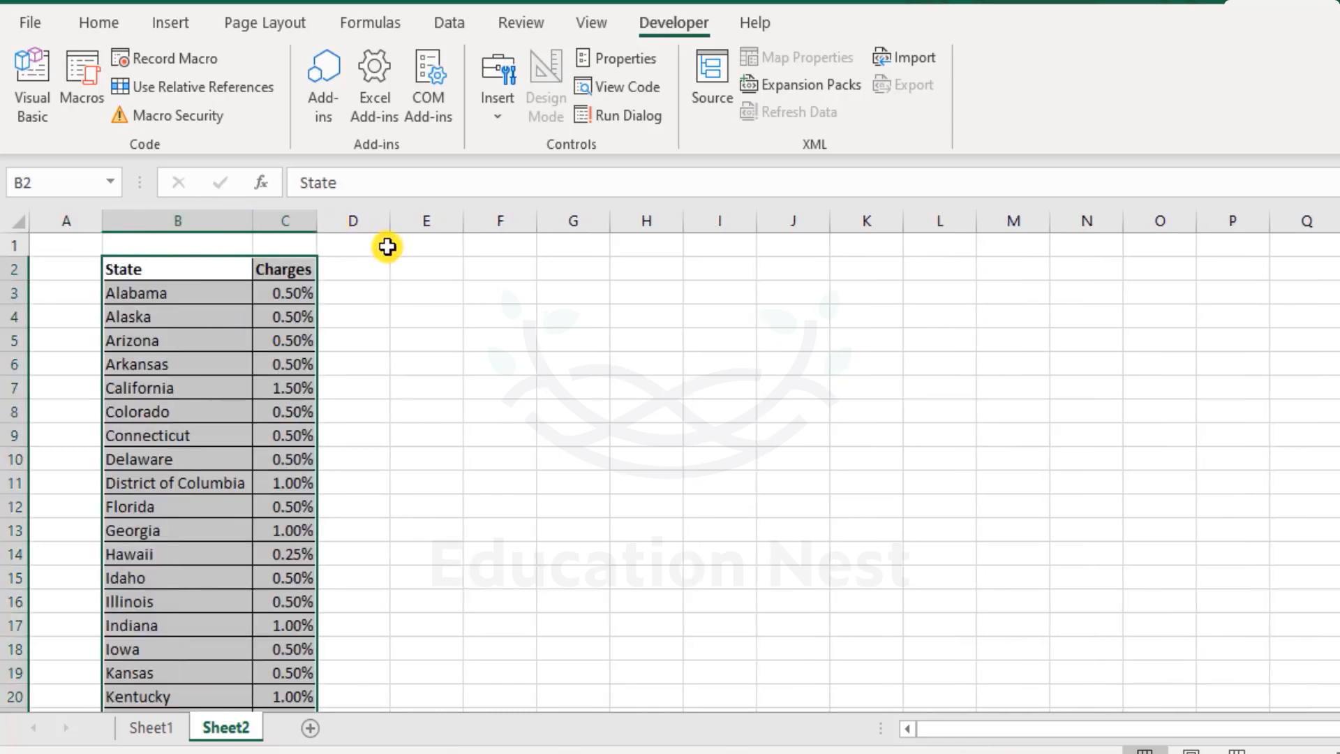
scroll(538, 248, down, 12)
scroll(637, 380, up, 12)
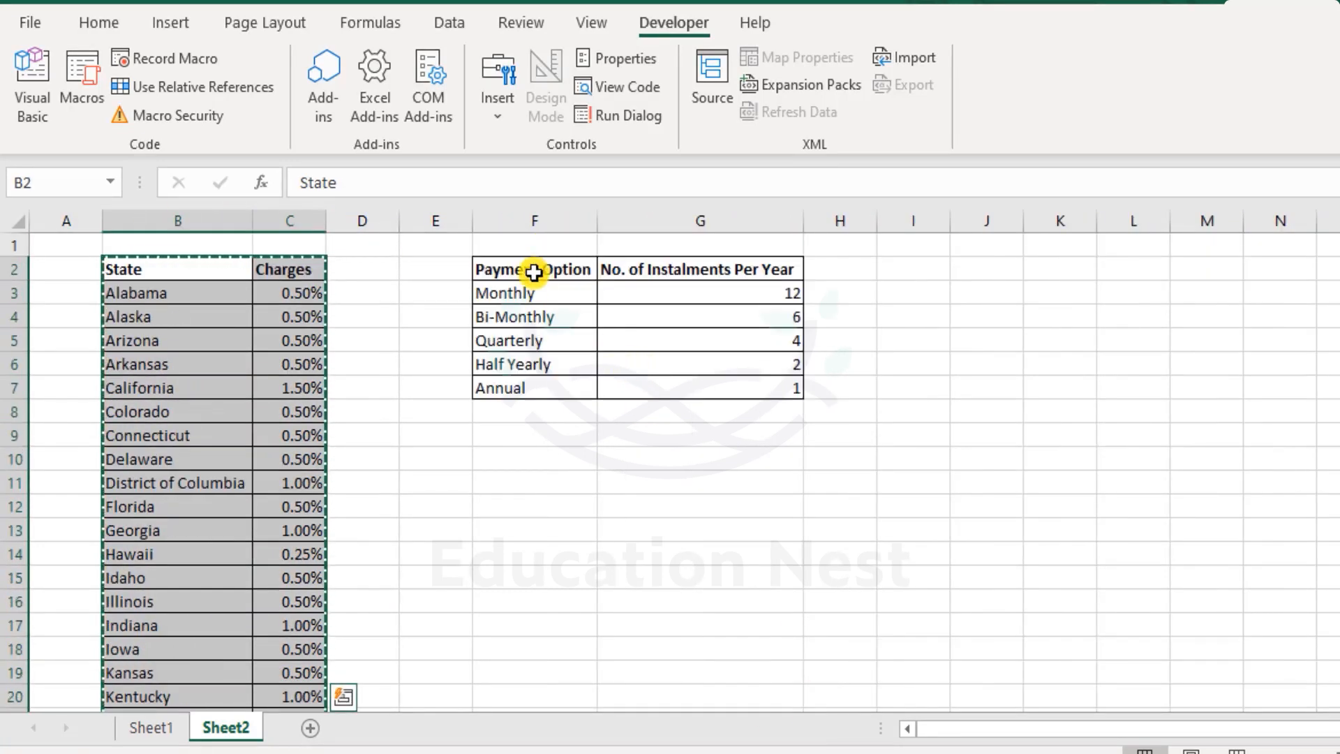
Step: Copy the Payment Option and instalments table from the other workbook into Sheet2 at cell F2, and auto-fit columns F and G
drag(534, 272, 763, 374)
key(ctrl+c)
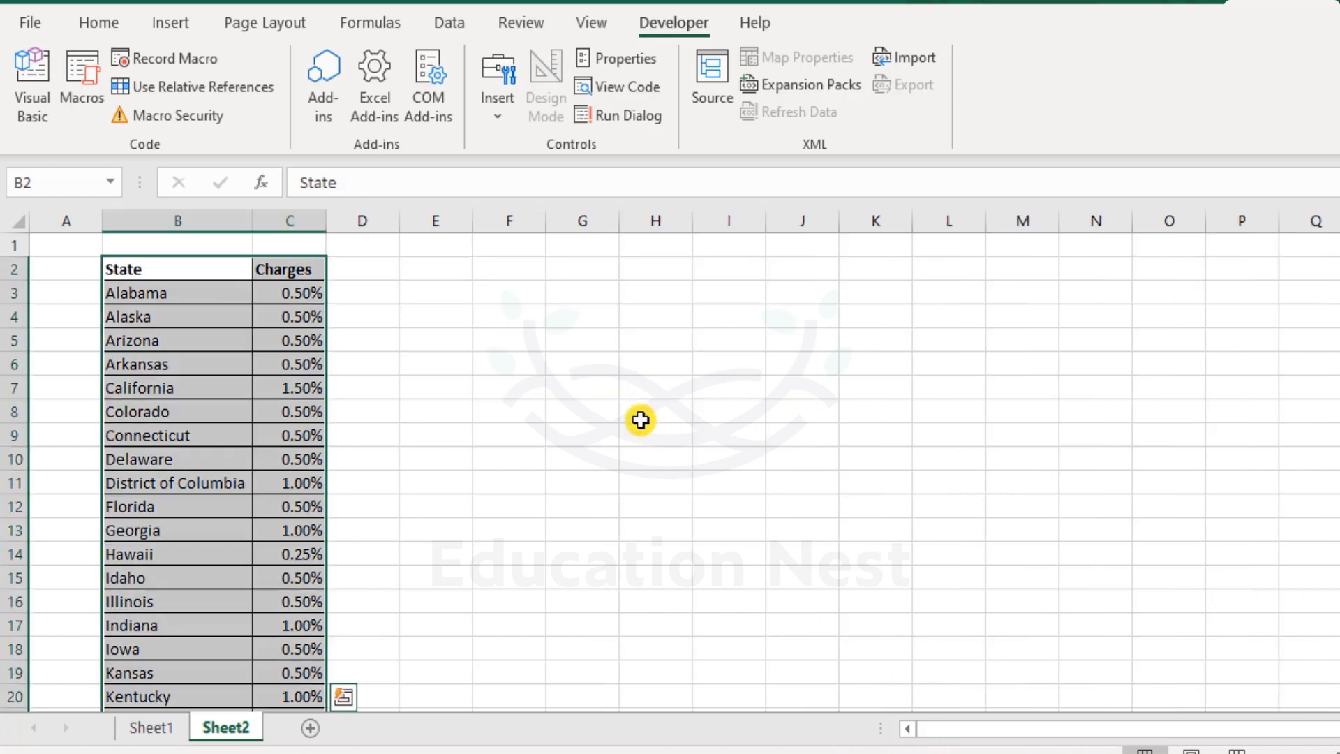
click(517, 268)
key(ctrl+v)
click(712, 312)
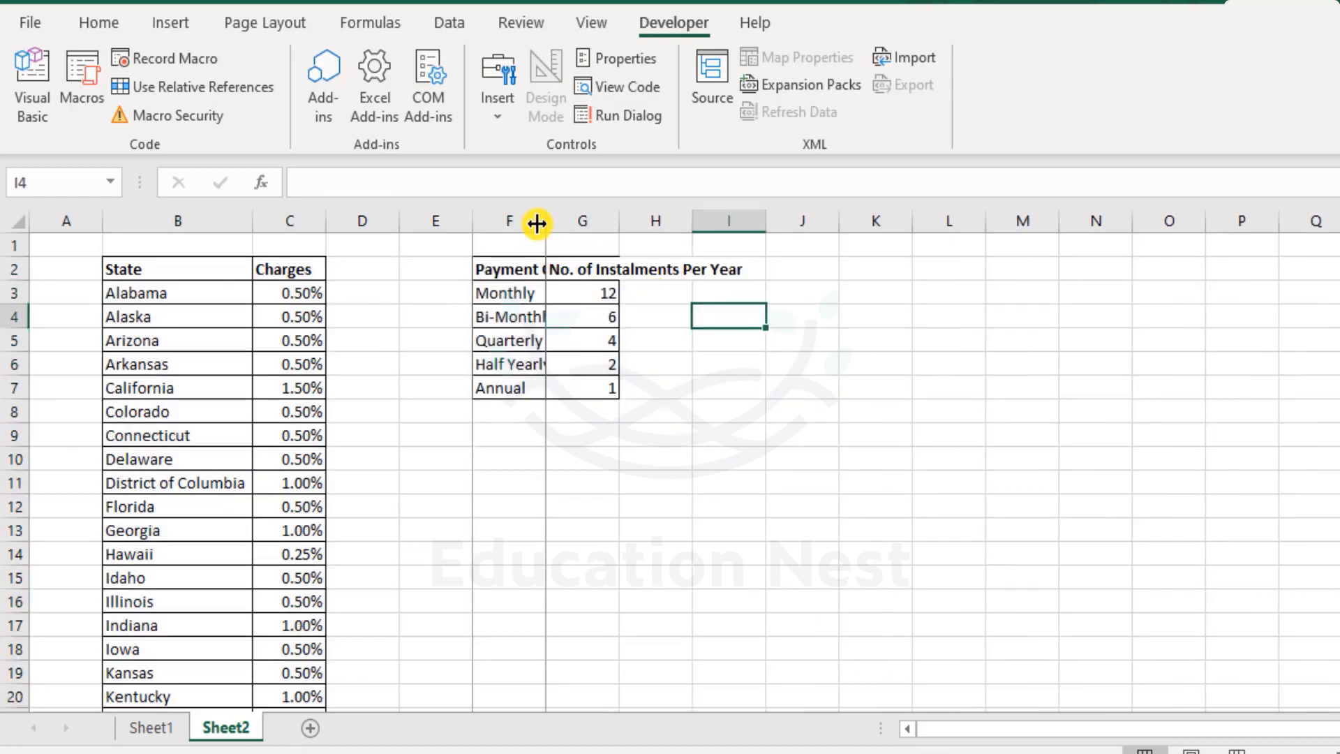
double_click(545, 222)
double_click(668, 221)
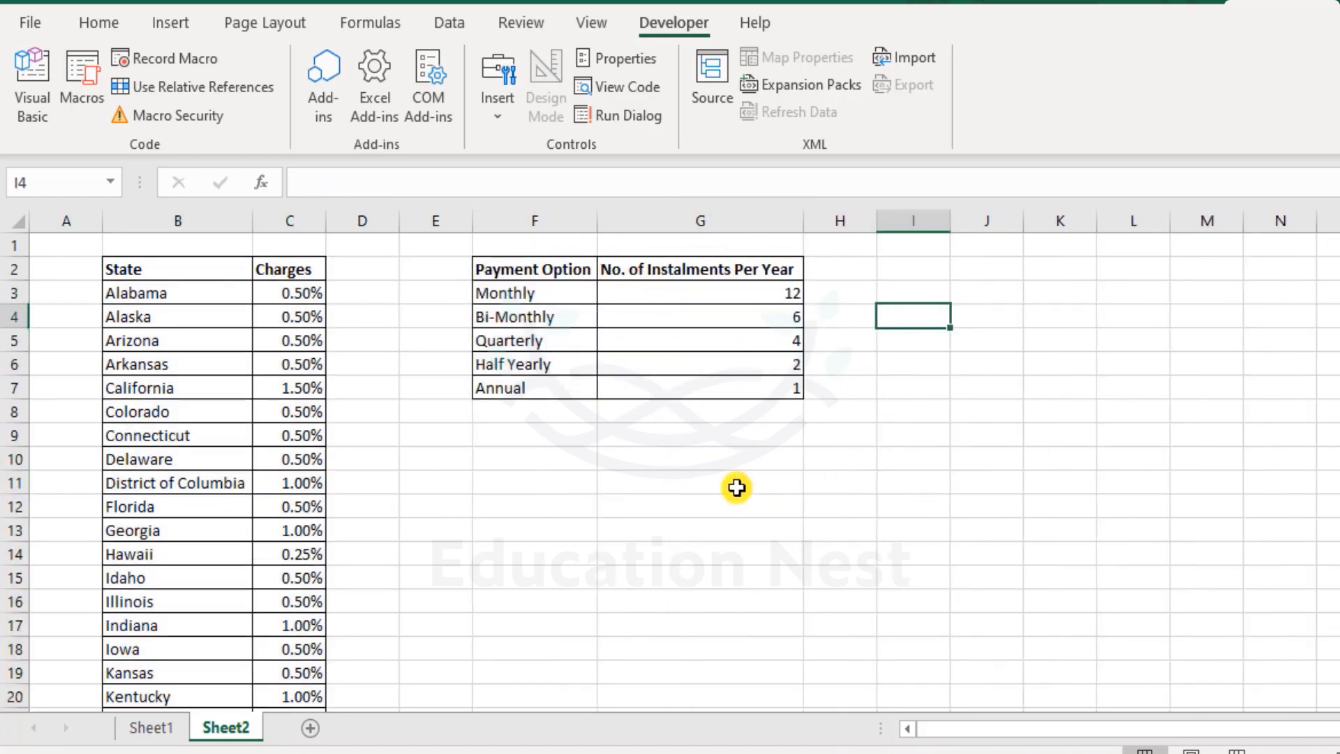
click(706, 483)
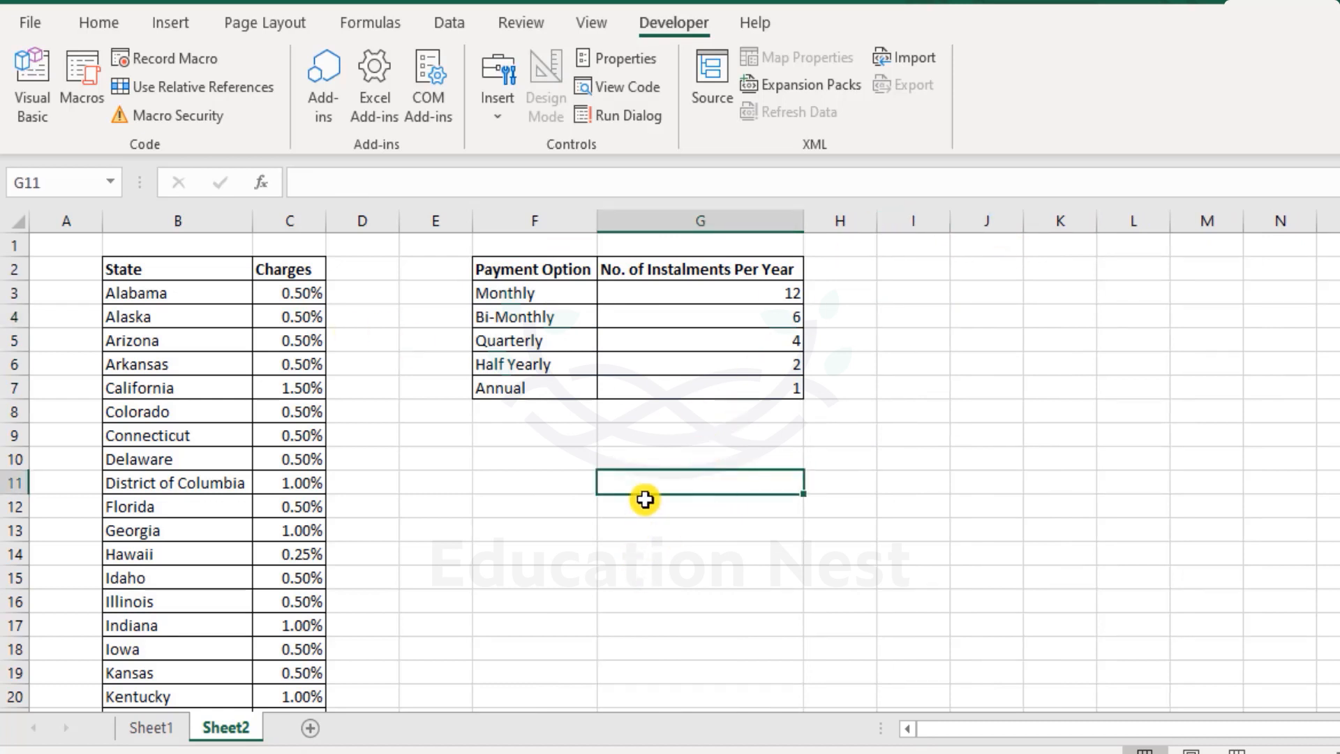
Step: Insert a combo box form control beside the State label on Sheet1, spanning C16:E16, and adjust its position and height to fit row 16
click(147, 728)
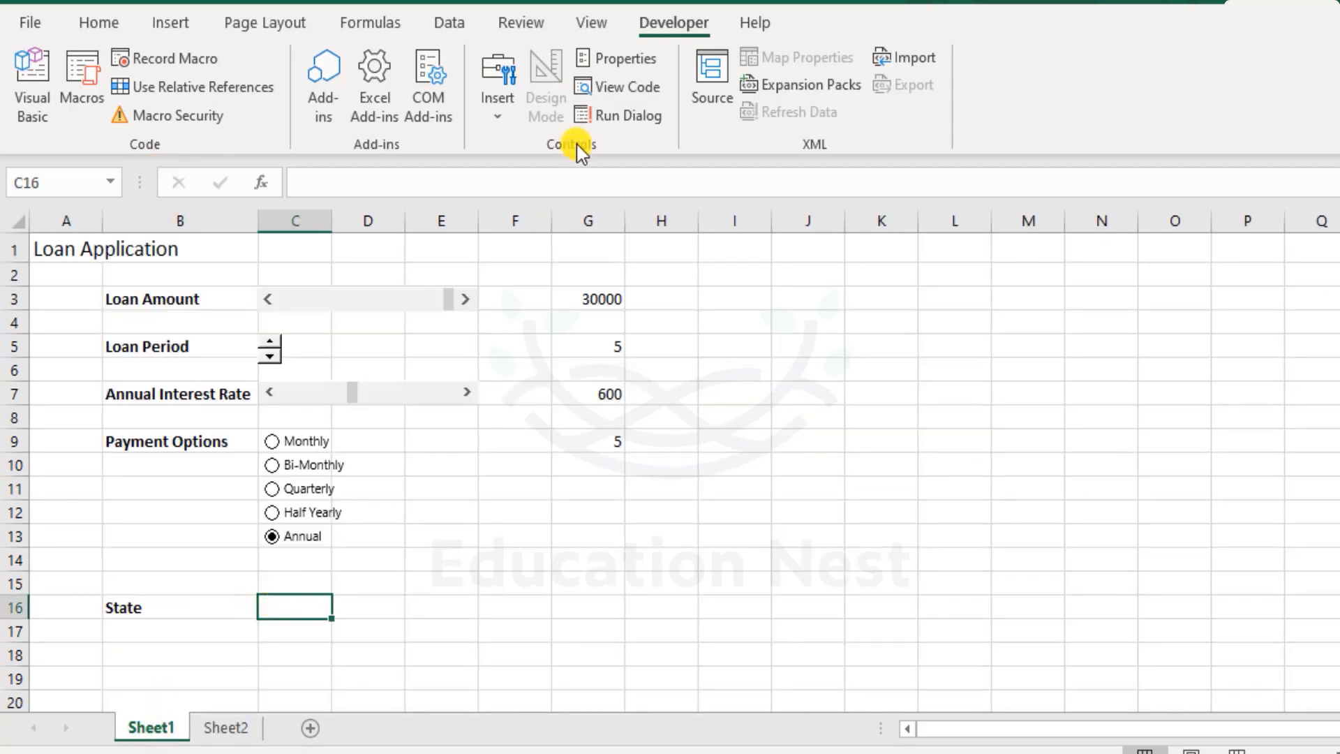
click(510, 111)
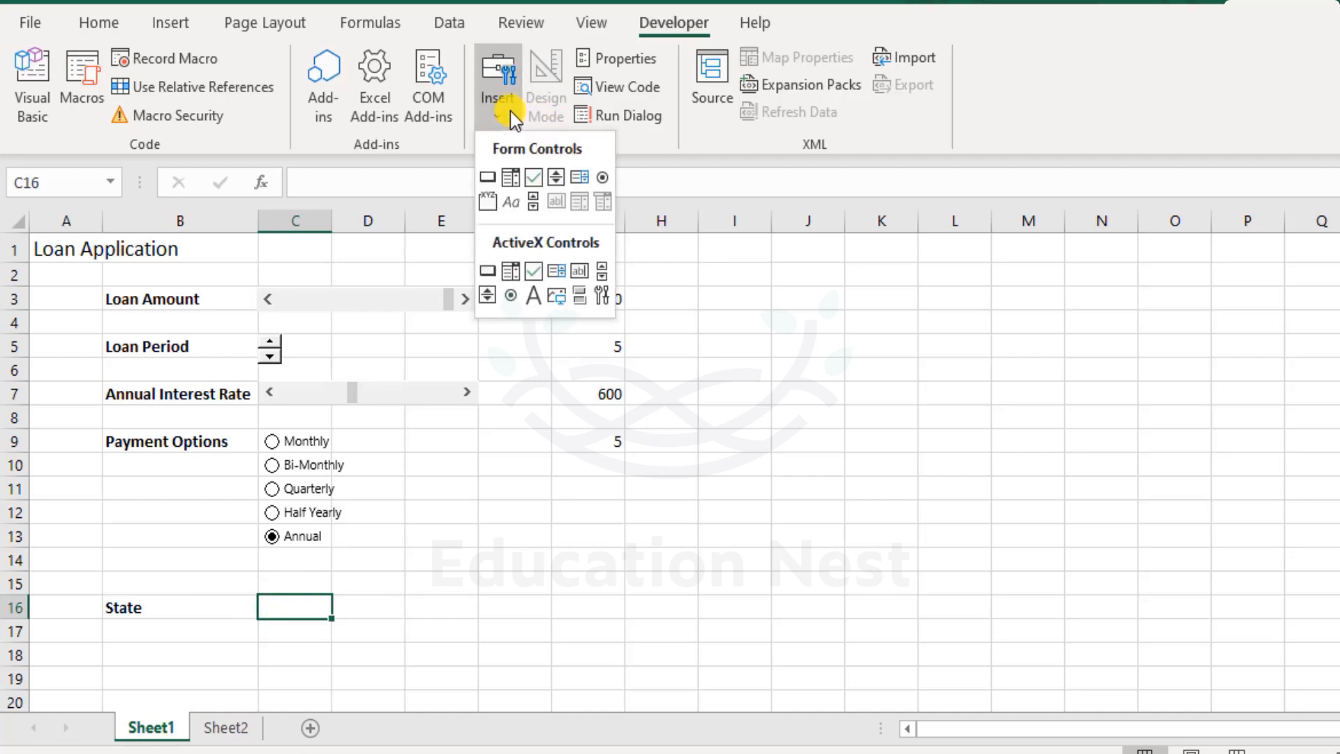
click(509, 183)
drag(260, 600, 477, 607)
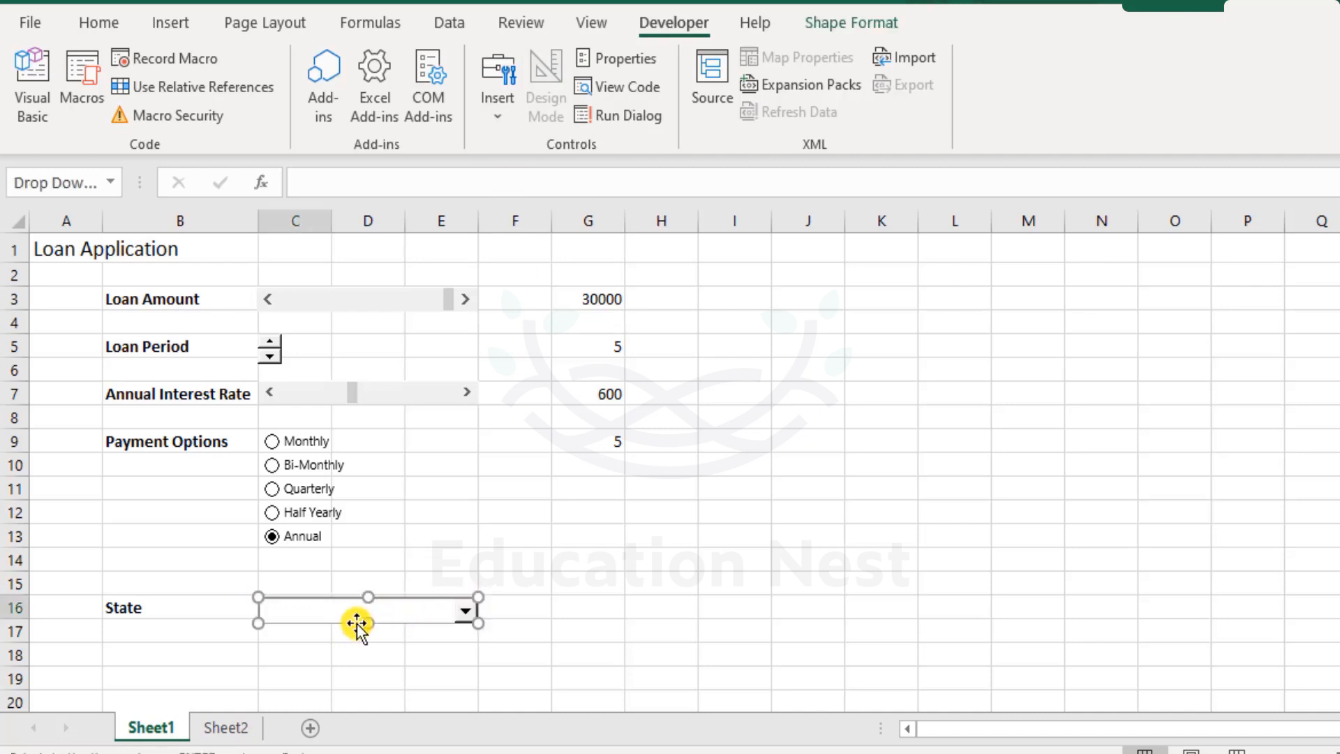
drag(353, 617, 354, 614)
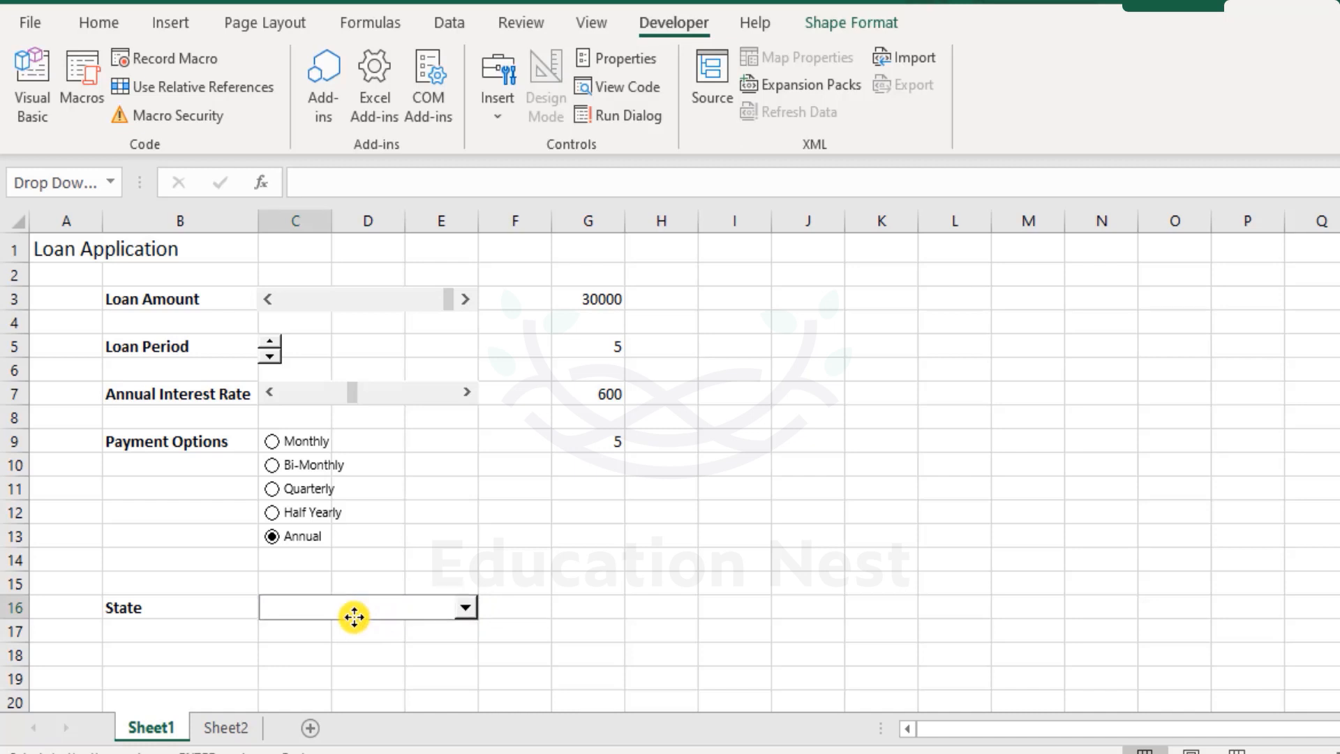
drag(354, 616, 350, 618)
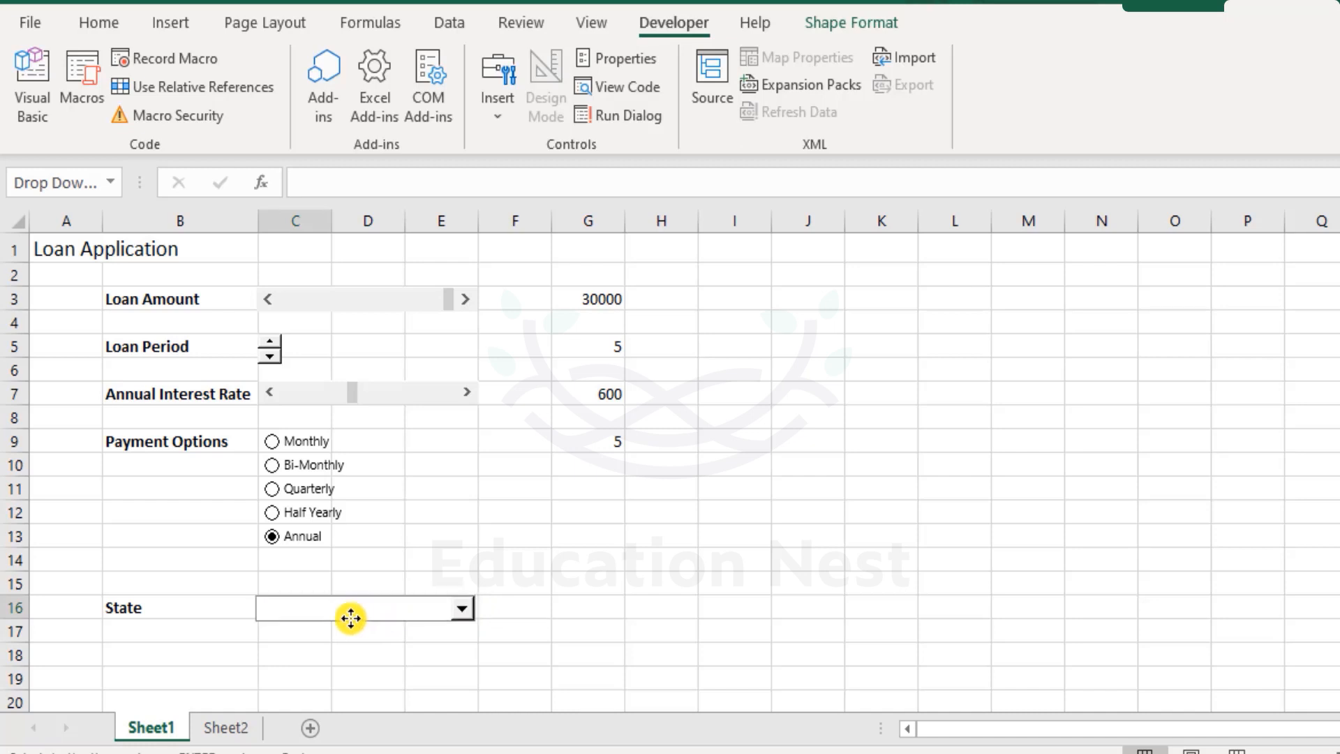
click(353, 618)
drag(367, 620, 366, 617)
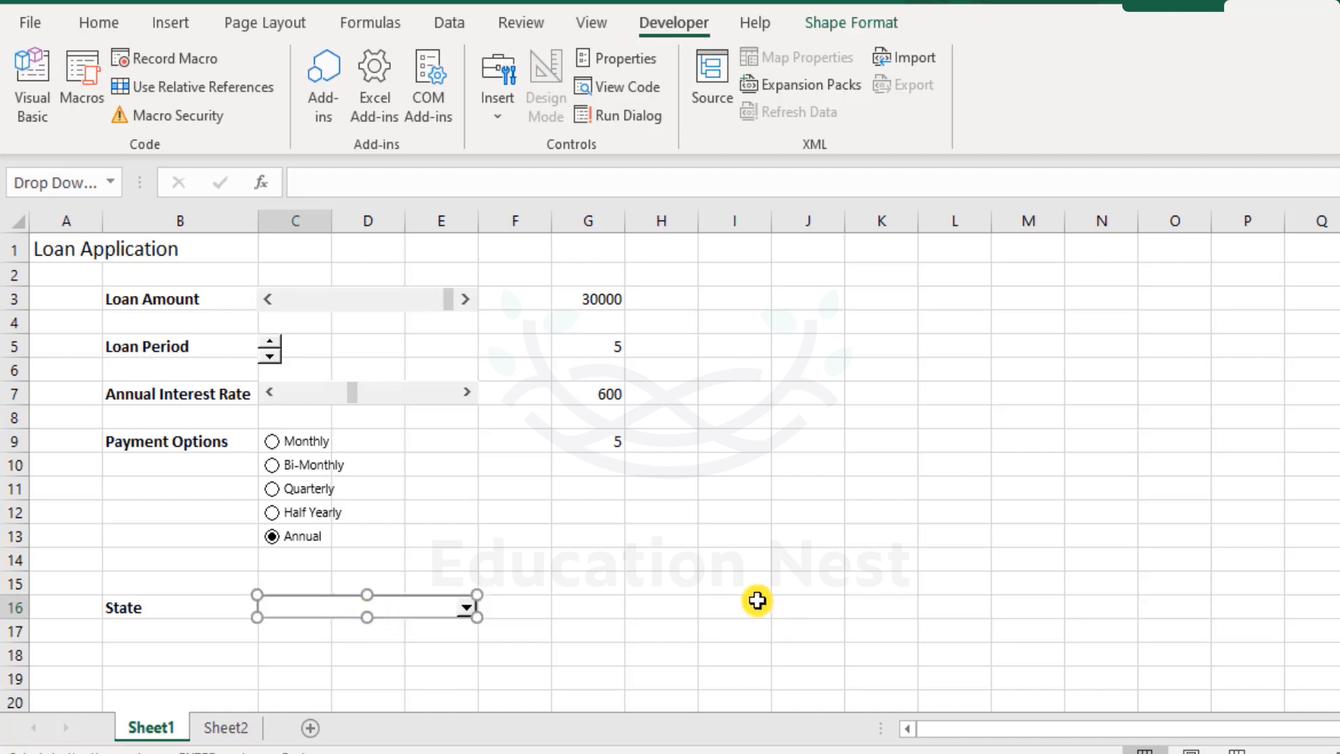
Step: Deselect the State combo box and open its drop-down list to check its entries
click(585, 604)
click(469, 609)
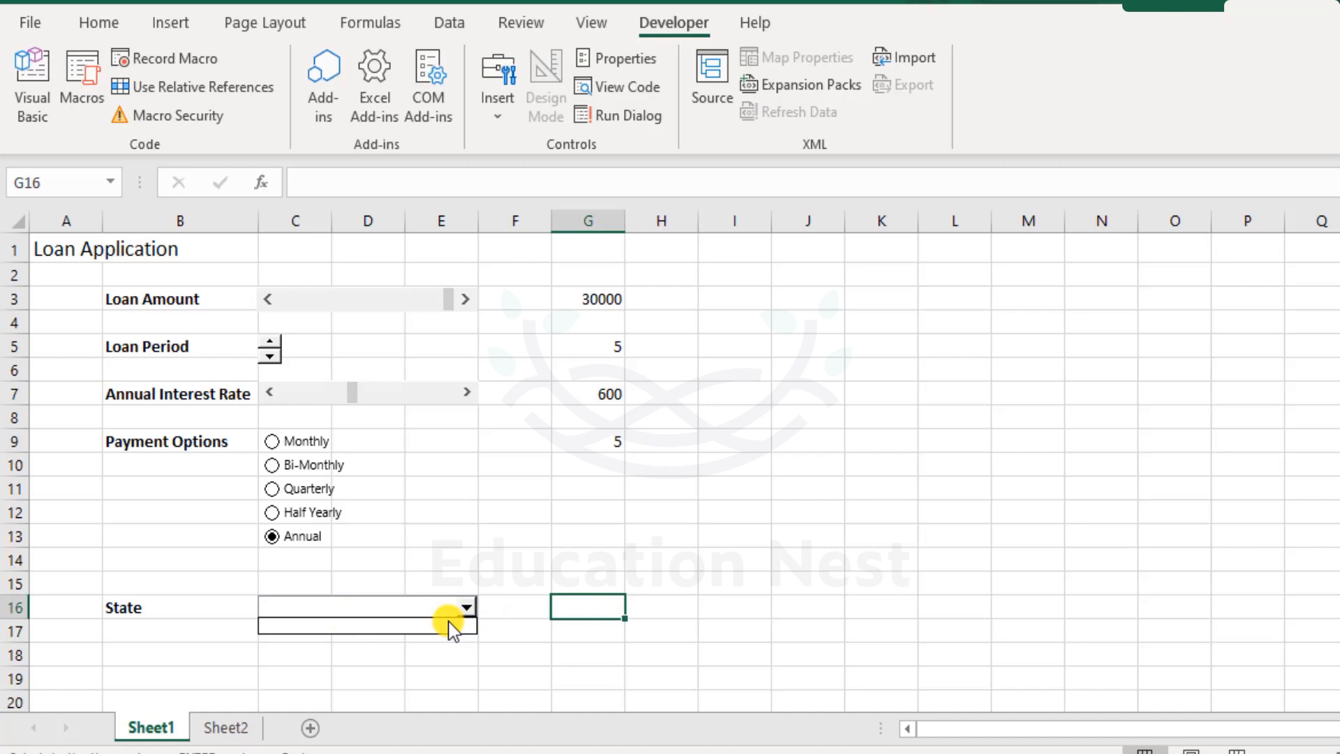
click(404, 608)
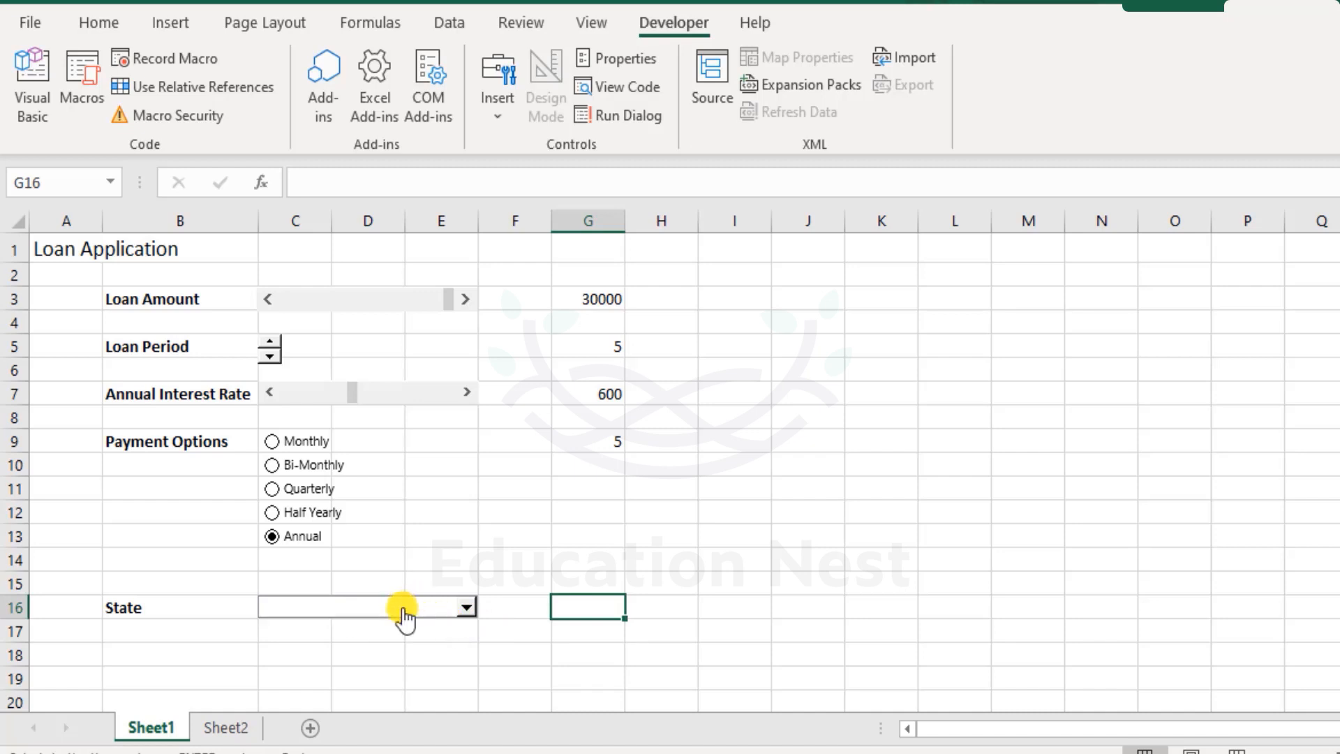
Step: Set the State combo box's input range to the state names in Sheet2!$B$3:$B$53
right_click(404, 609)
click(452, 587)
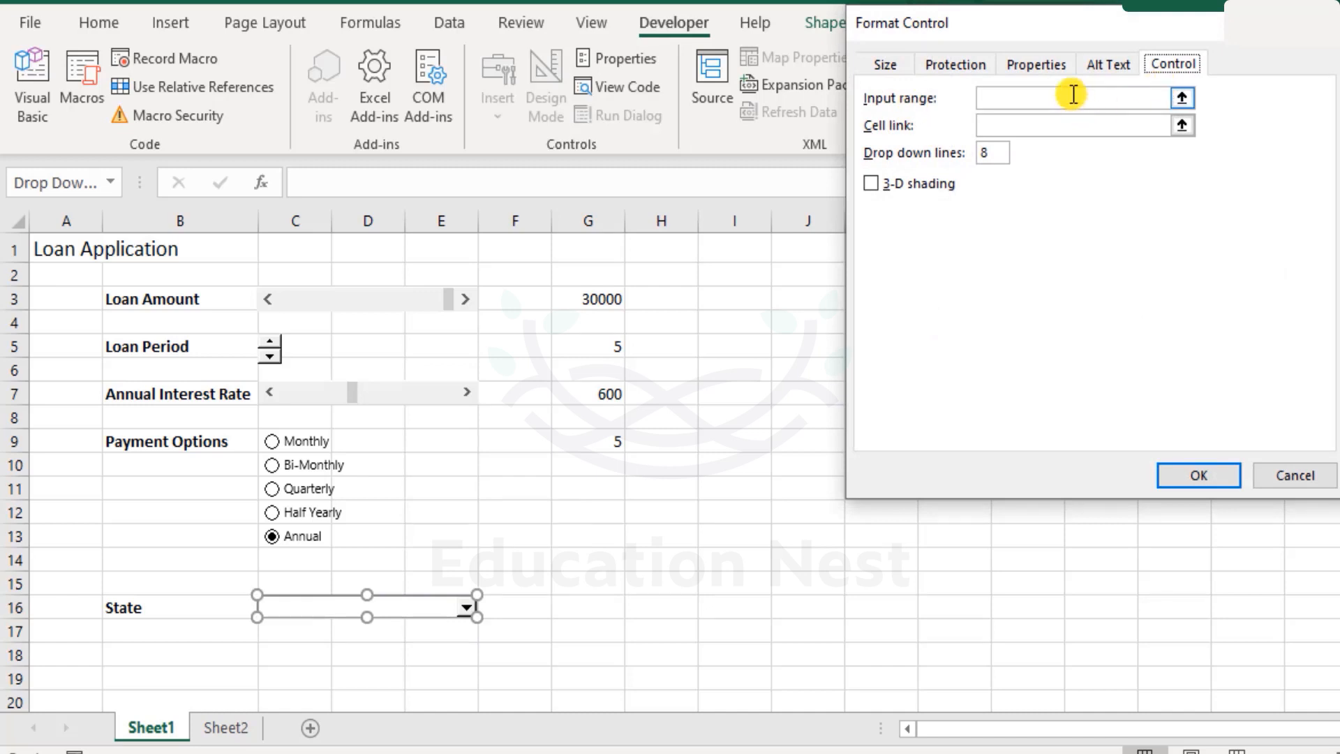
click(1073, 96)
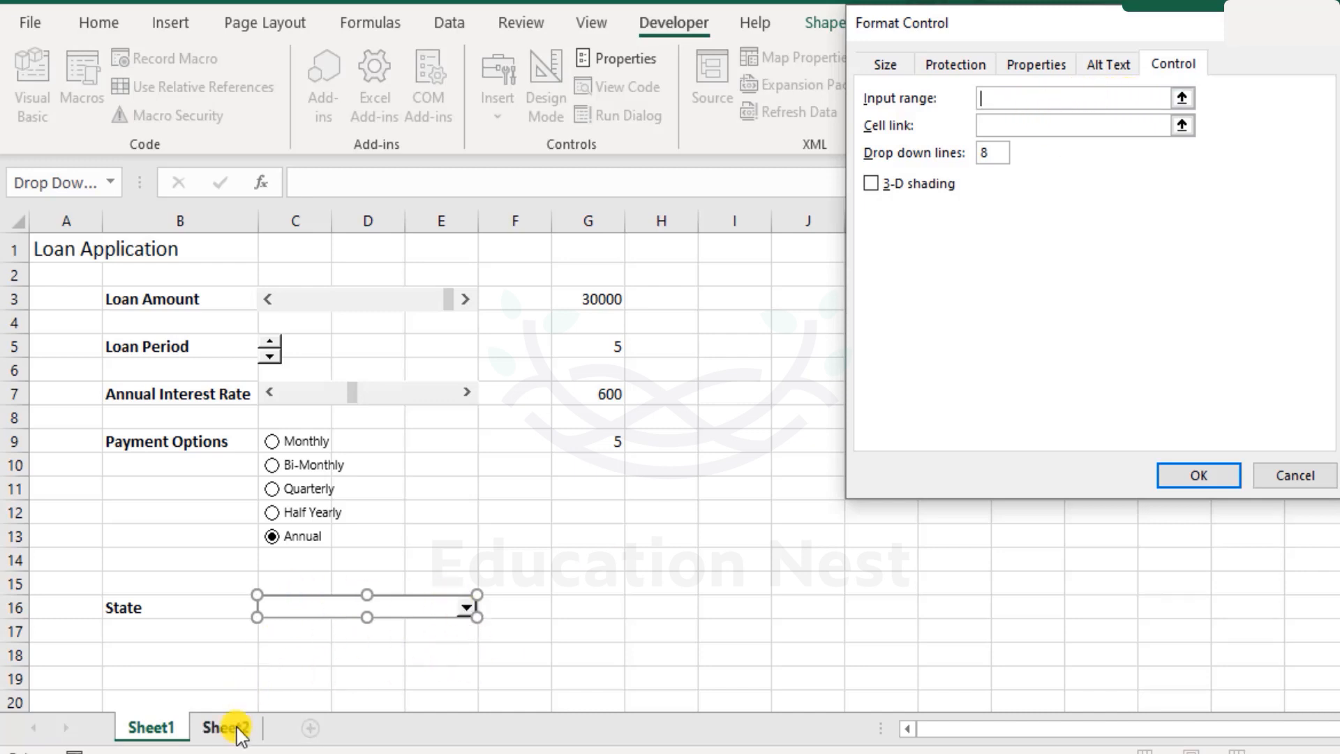
click(1026, 106)
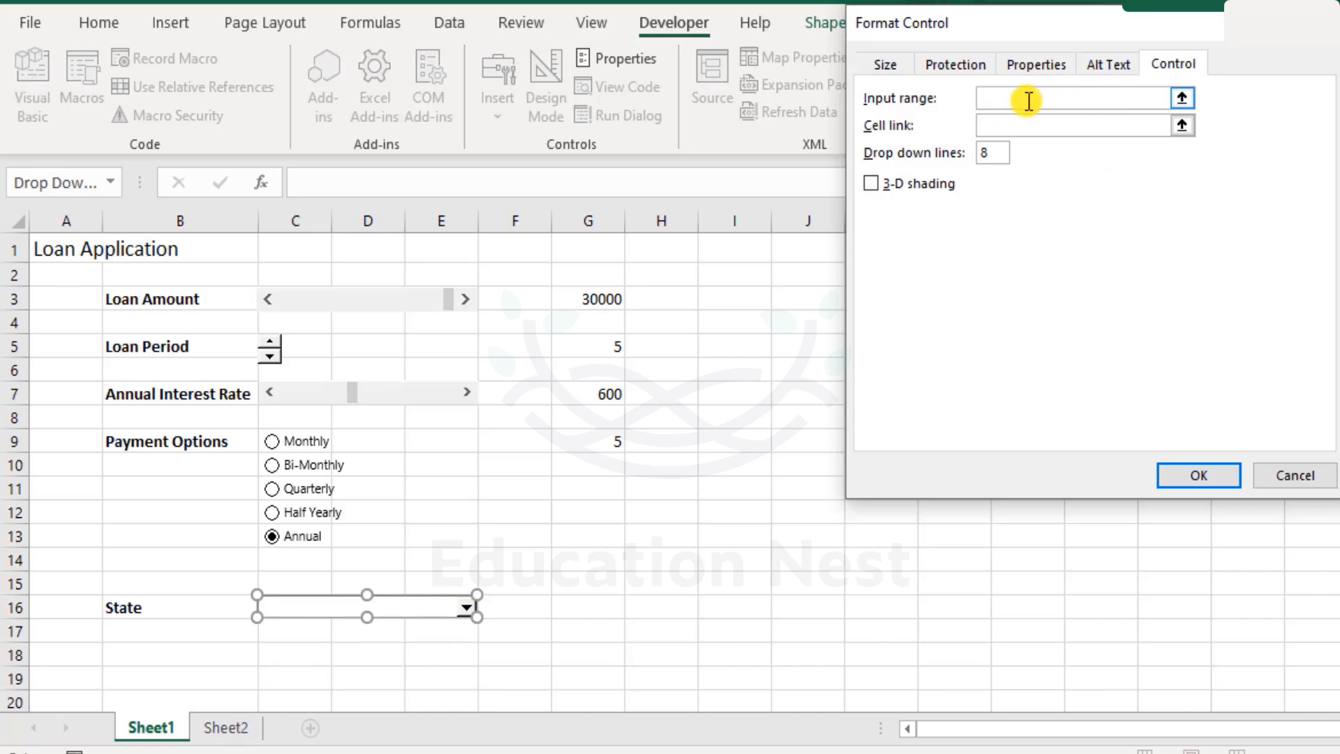
click(230, 727)
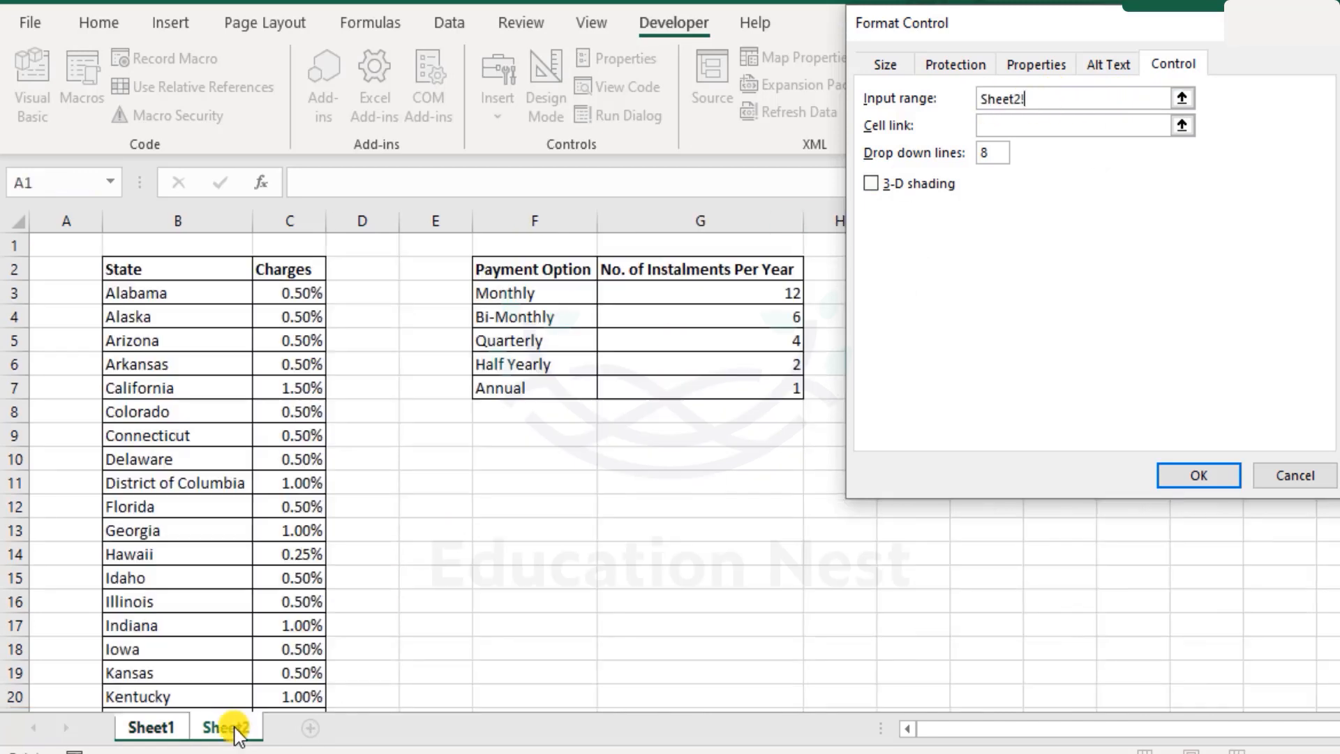
drag(157, 284, 167, 673)
scroll(240, 239, up, 11)
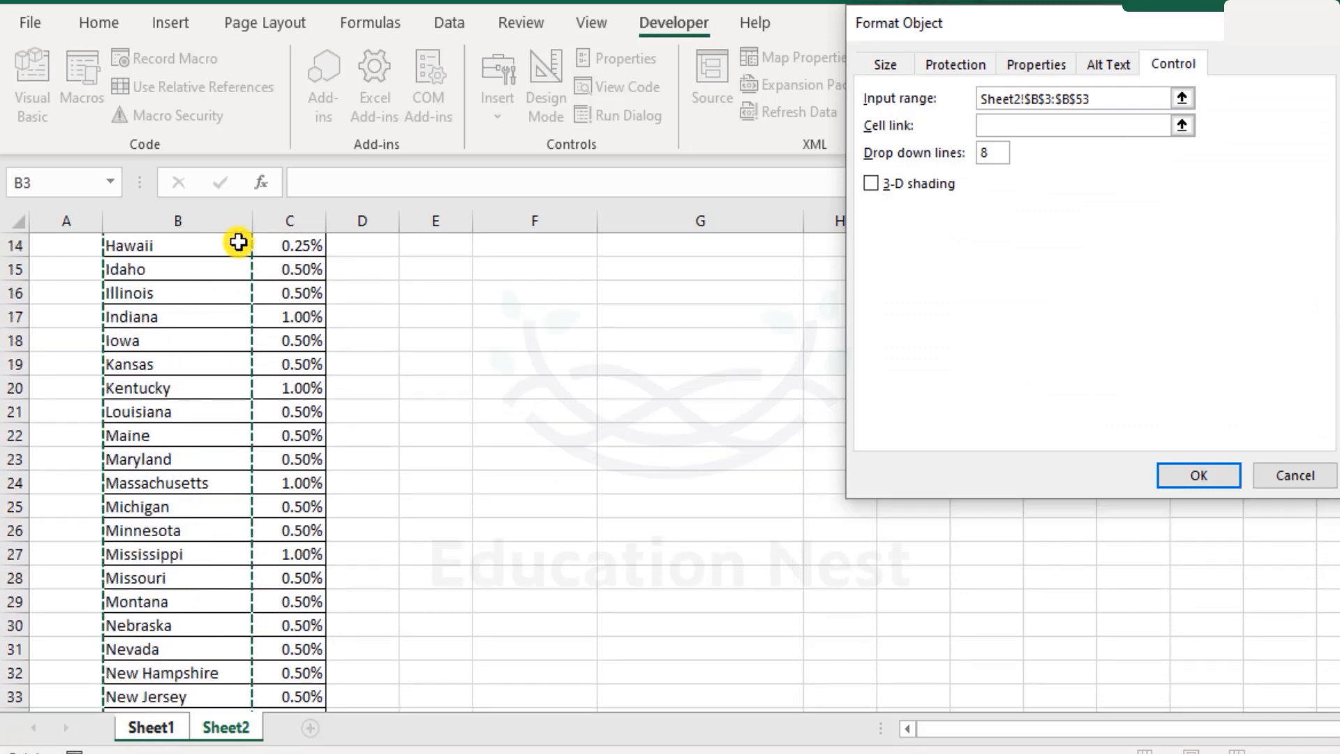